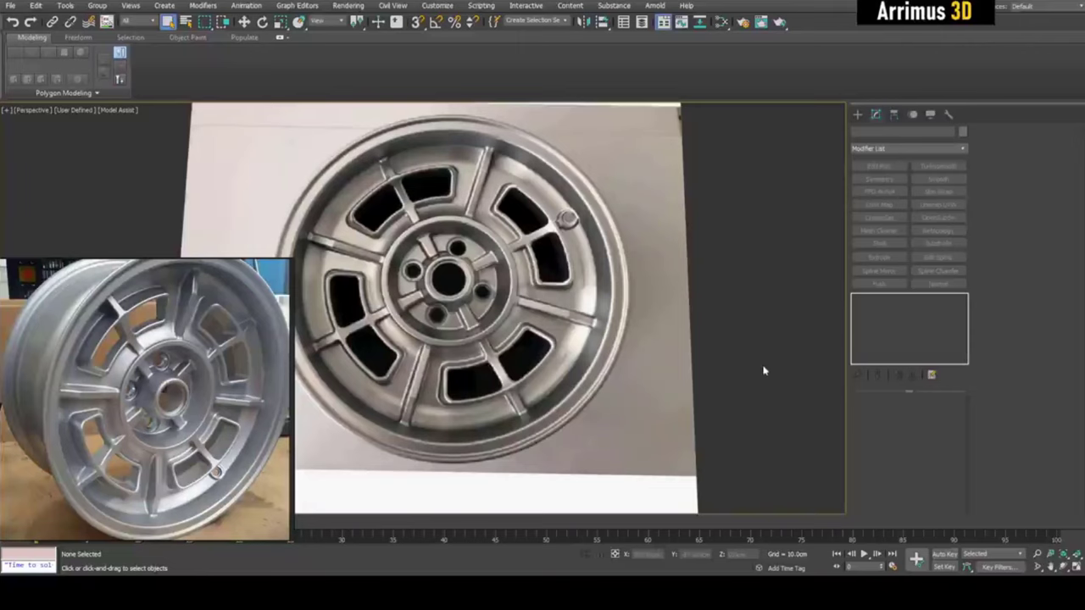
scroll(594, 297, "down", 5)
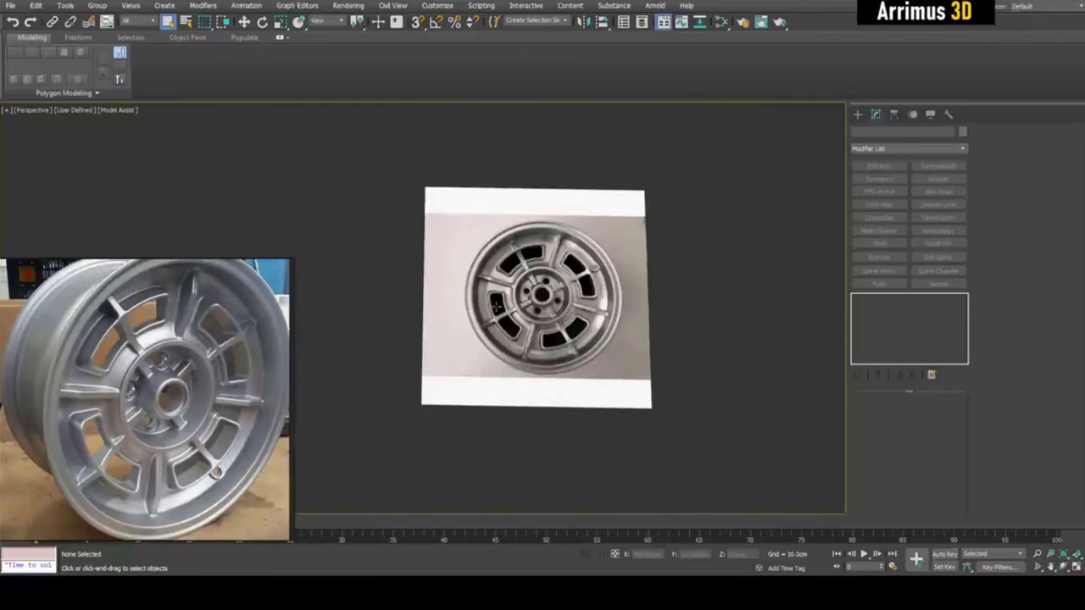
scroll(495, 305, "up", 5)
scroll(495, 304, "down", 2)
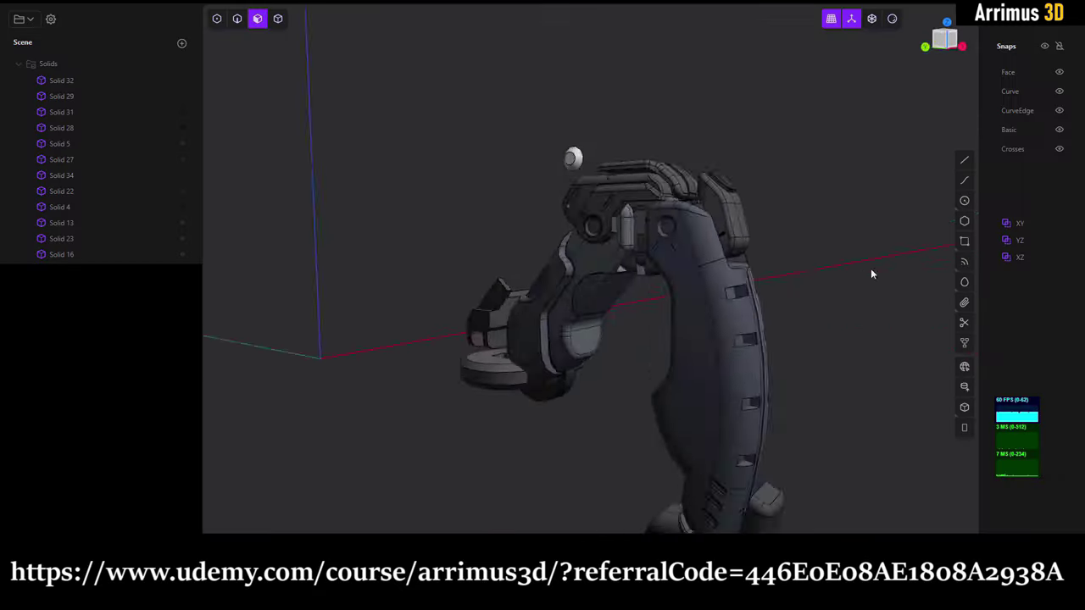
middle_click_drag(870, 274, 659, 291)
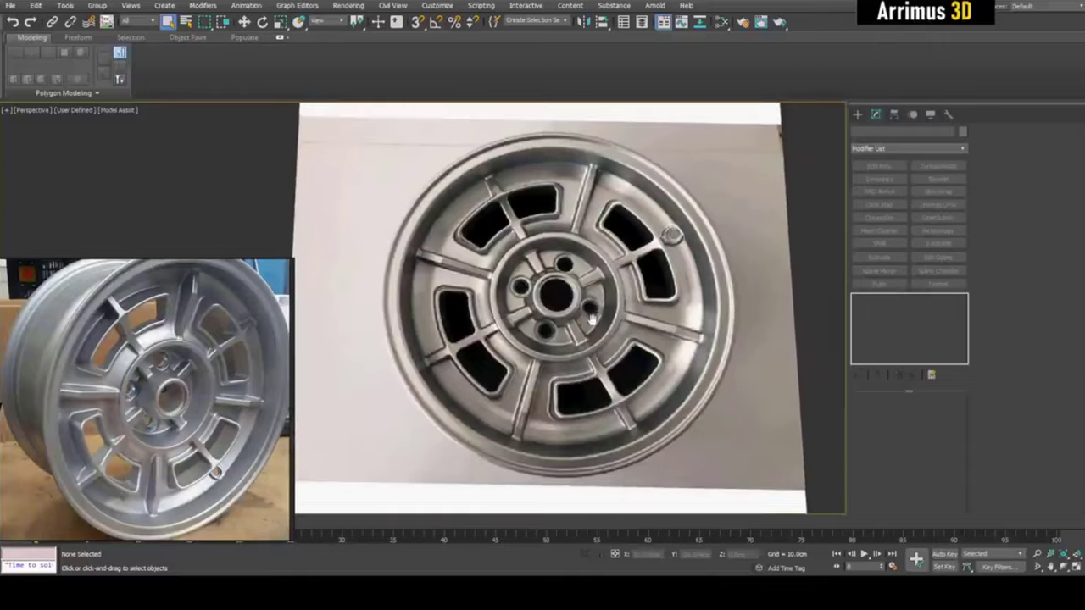
Create a 128-sided cylinder about 178.7 cm in radius and 71.4 cm high beside the wheel reference plane.
middle_click_drag(592, 318, 582, 317)
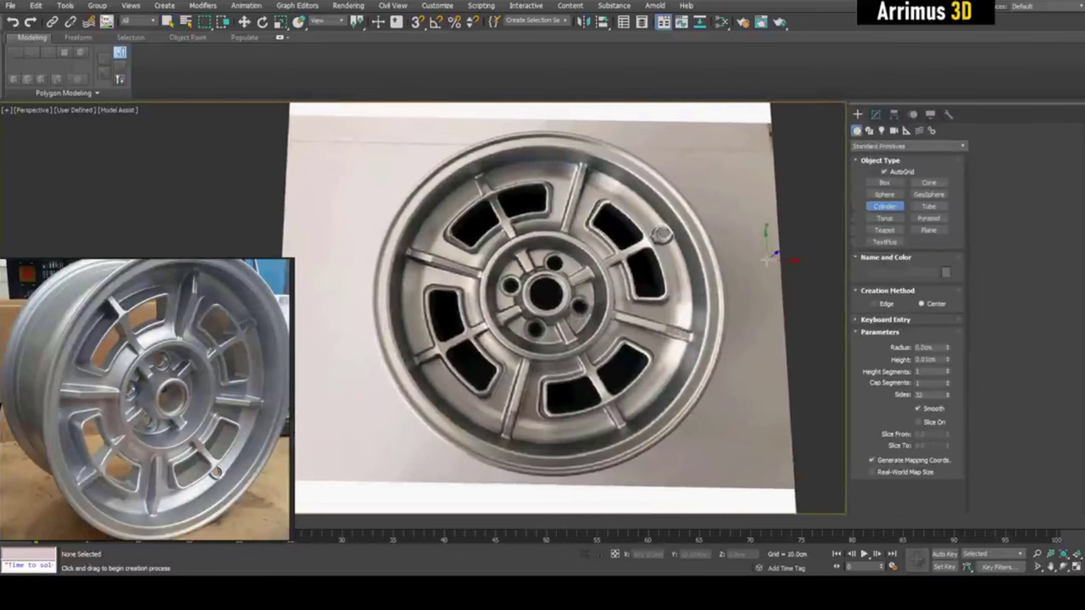
middle_click_drag(792, 251, 720, 297)
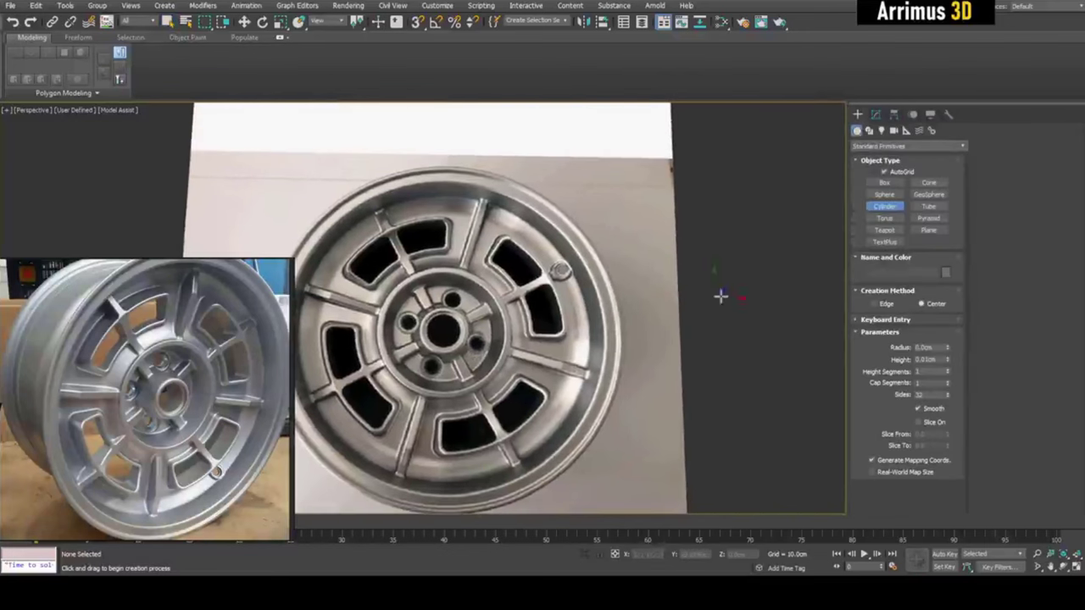
left_click_drag(935, 396, 875, 397)
middle_click_drag(725, 298, 568, 342)
scroll(634, 319, "down", 3)
left_click_drag(619, 392, 693, 297)
left_click(701, 254)
right_click(700, 253)
key("w")
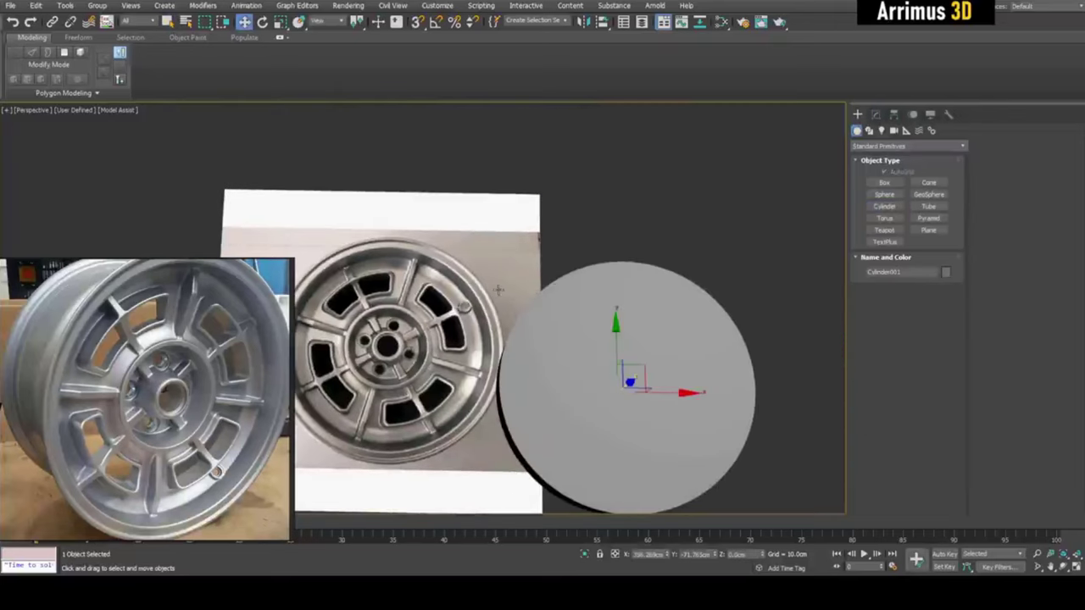
Display edged faces in the perspective view and examine the wheel reference's hub, spokes and outer rim.
key("F4")
middle_click_drag(404, 351, 518, 315)
scroll(486, 273, "up", 4)
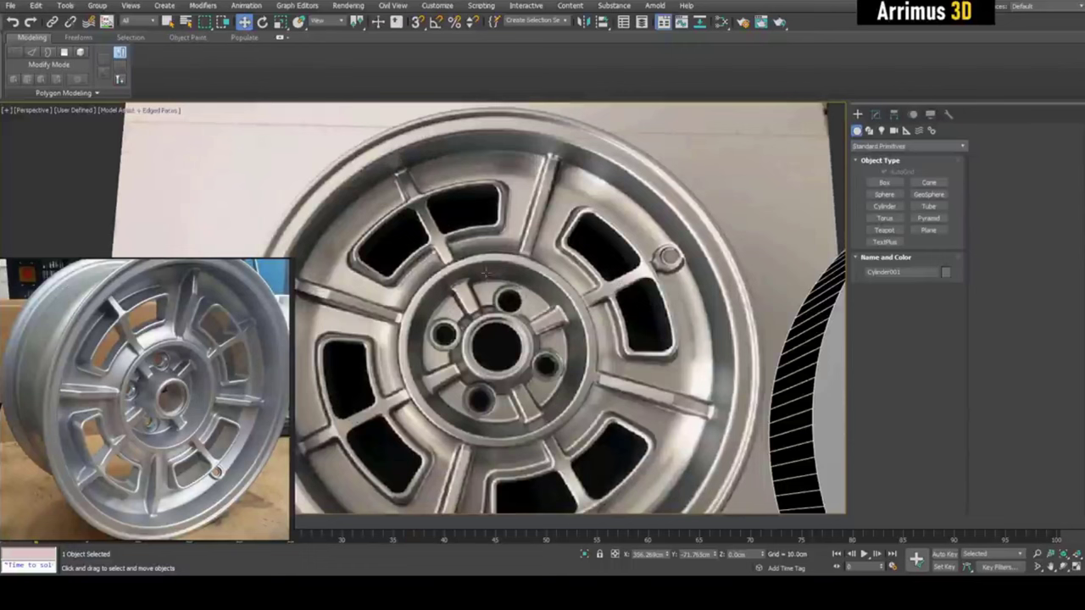
scroll(477, 278, "down", 3)
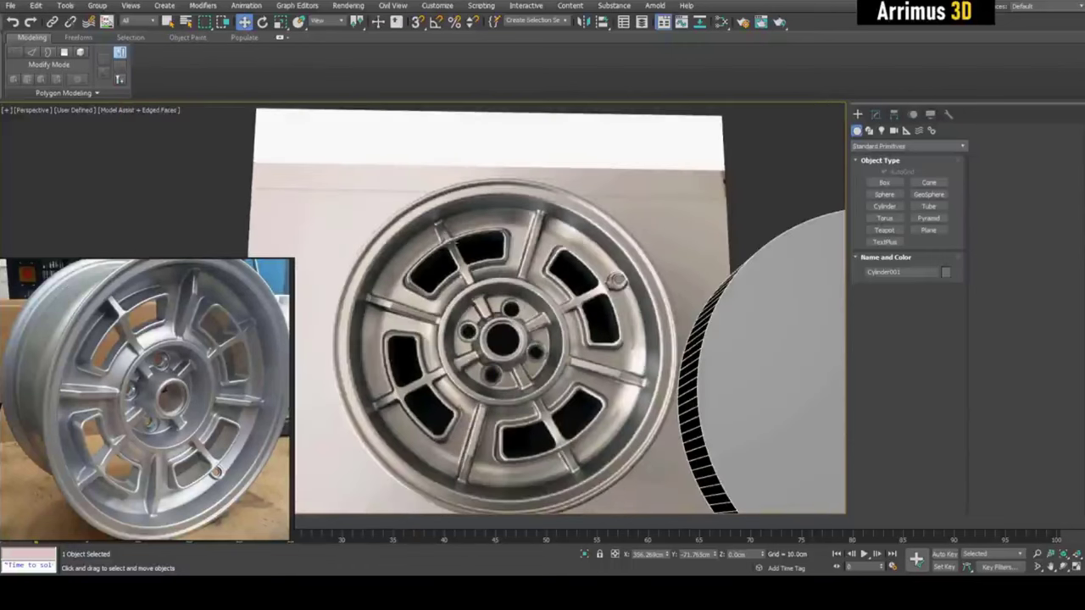
scroll(393, 246, "down", 4)
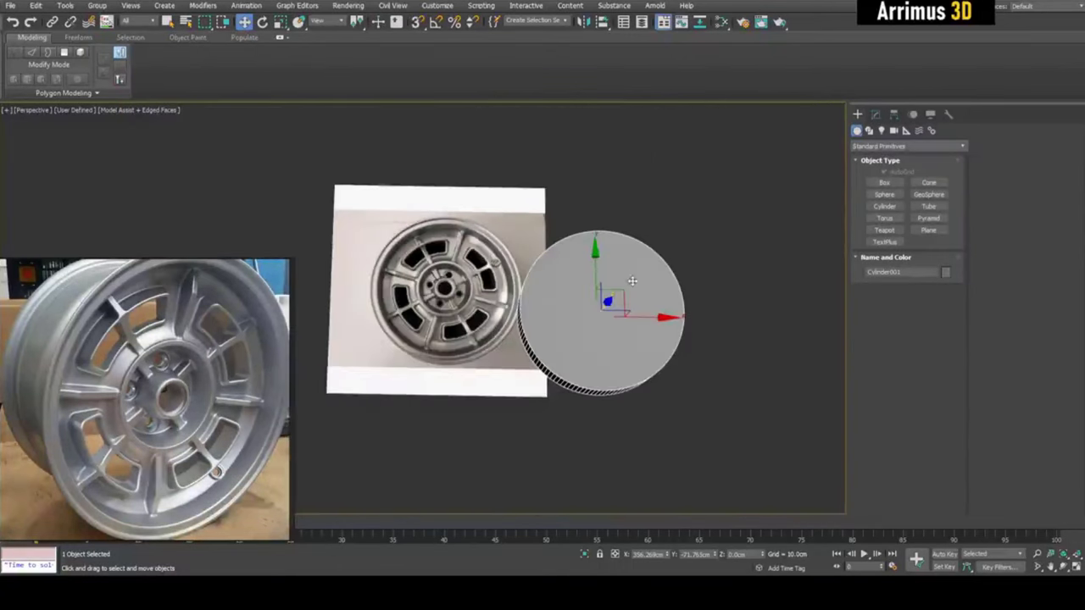
scroll(632, 281, "up", 2)
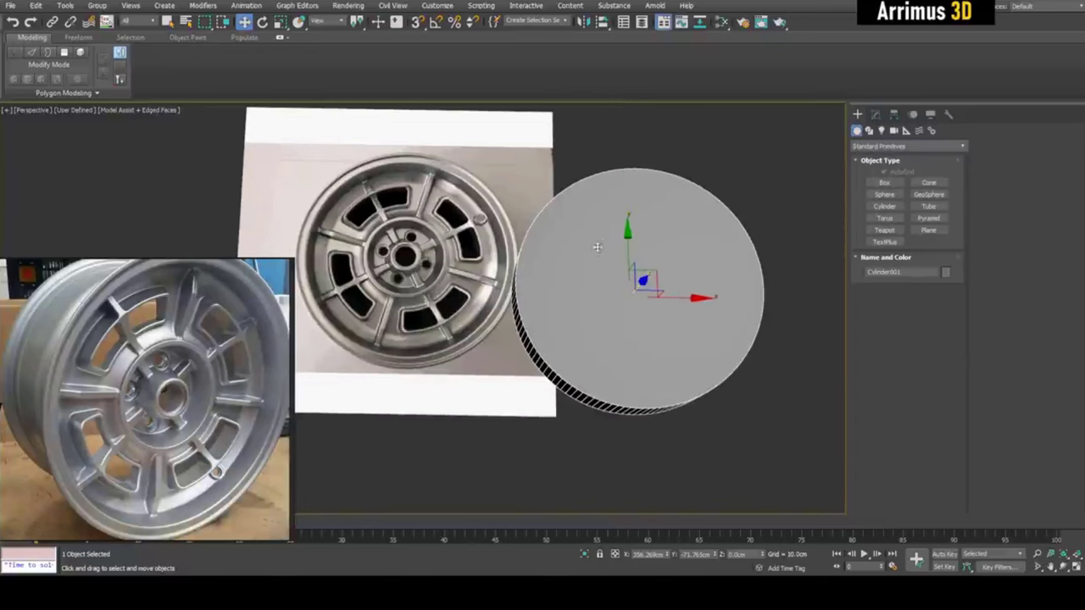
middle_click_drag(429, 205, 528, 258)
scroll(478, 206, "up", 4)
middle_click_drag(478, 206, 470, 264)
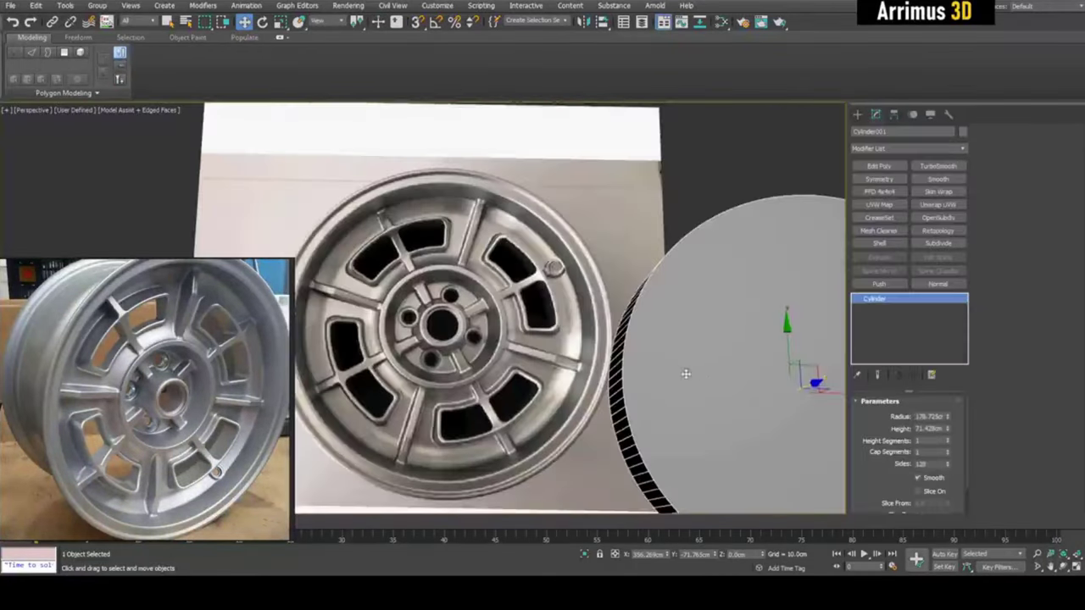
Move the cylinder to X 0 and Y 0 and make it see-through over the wheel reference.
scroll(688, 373, "down", 2)
right_click(669, 556)
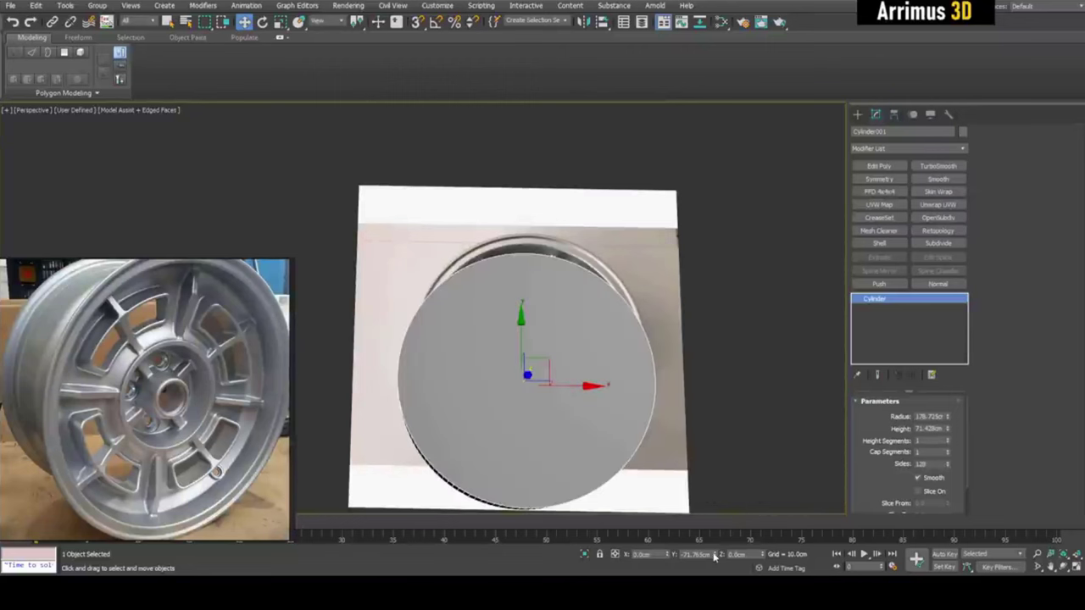
right_click(717, 556)
key("alt+x")
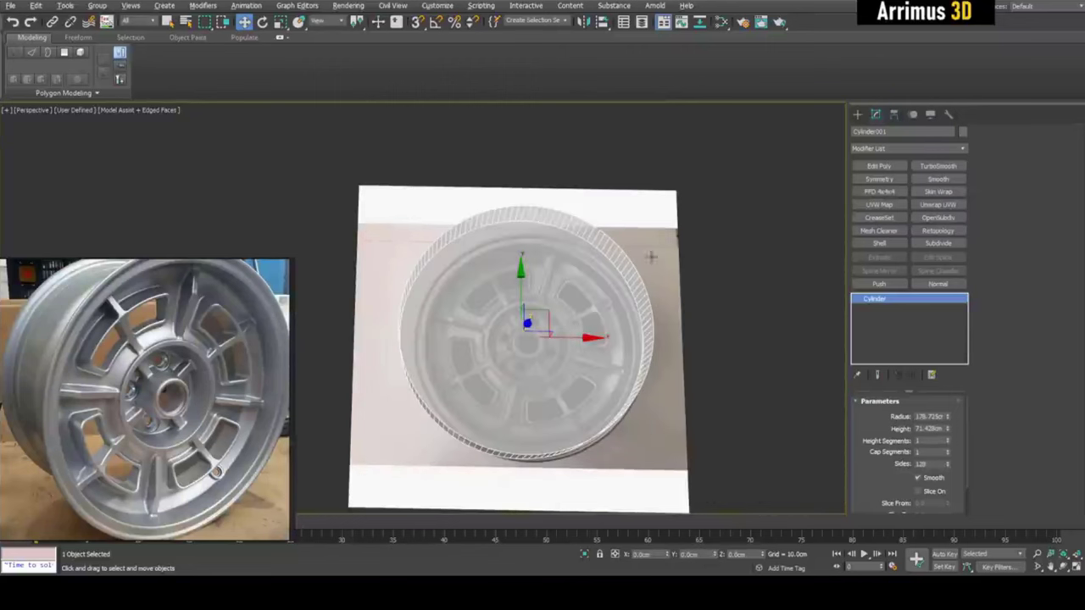
Select the wheel reference plane and show it in the maximized top view with the grid hidden.
left_click(658, 240)
key("alt+w")
right_click(407, 199)
key("alt+w")
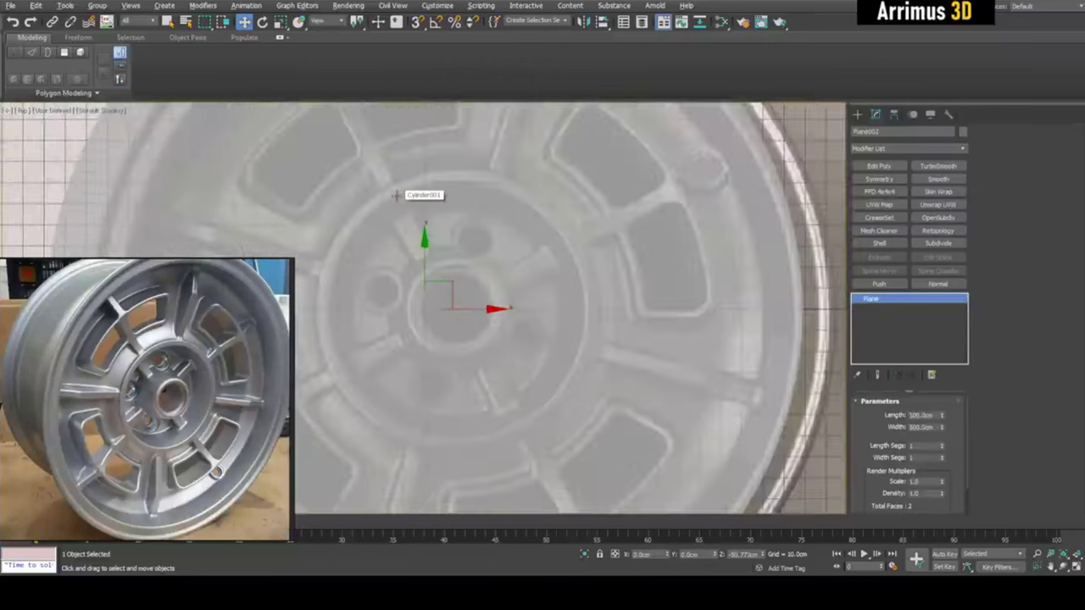
key("g")
scroll(399, 197, "down", 5)
Rotate the reference plane until the wheel's main spokes run vertically and horizontally.
key("e")
middle_click_drag(421, 178, 480, 233)
scroll(484, 233, "up", 5)
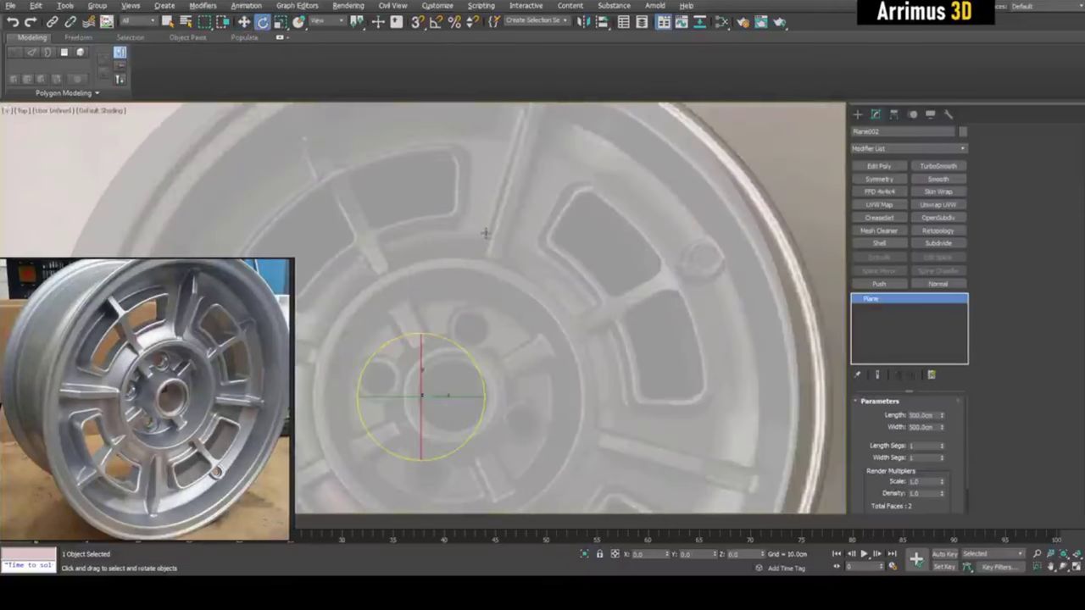
scroll(467, 273, "down", 2)
middle_click_drag(465, 299, 494, 300)
left_click_drag(488, 301, 472, 286)
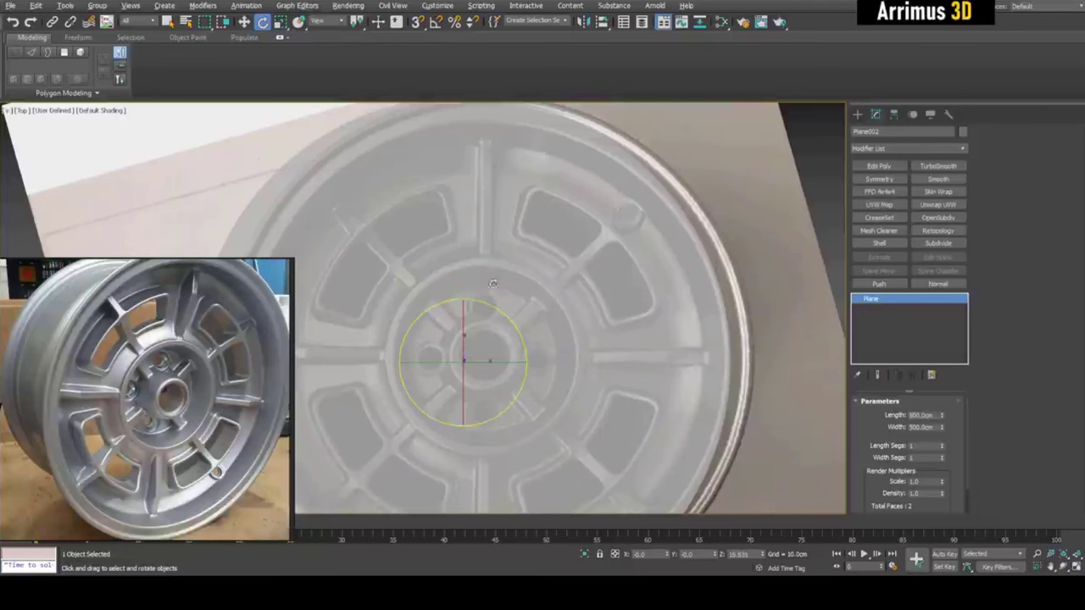
Show edged faces in the top view and move the reference plane until the pictured wheel is centred under the cylinder.
key("w")
key("F4")
scroll(575, 228, "down", 3)
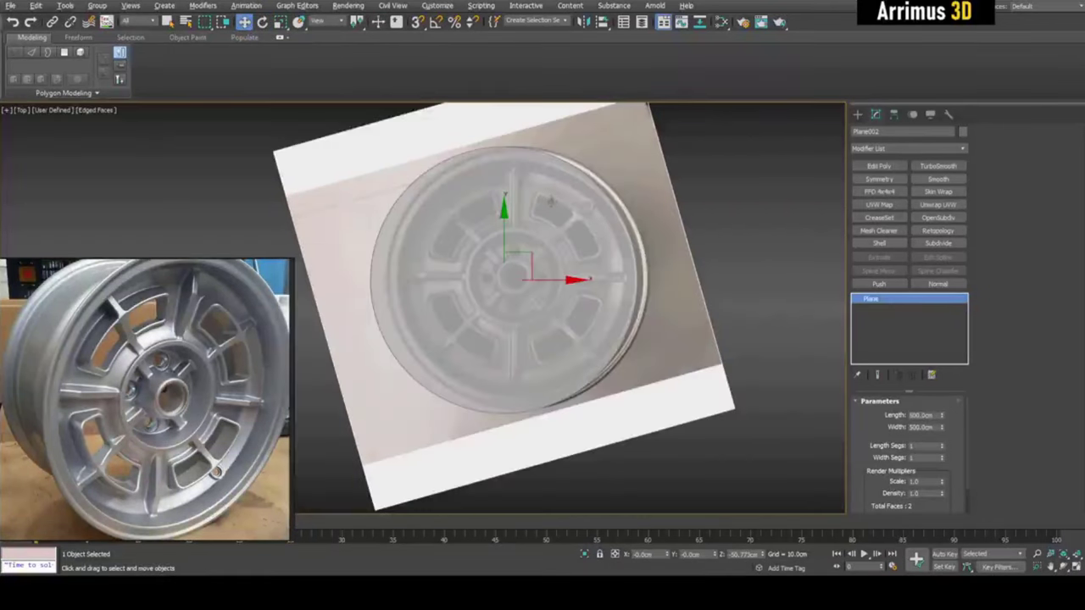
scroll(530, 257, "up", 2)
left_click_drag(513, 258, 499, 260)
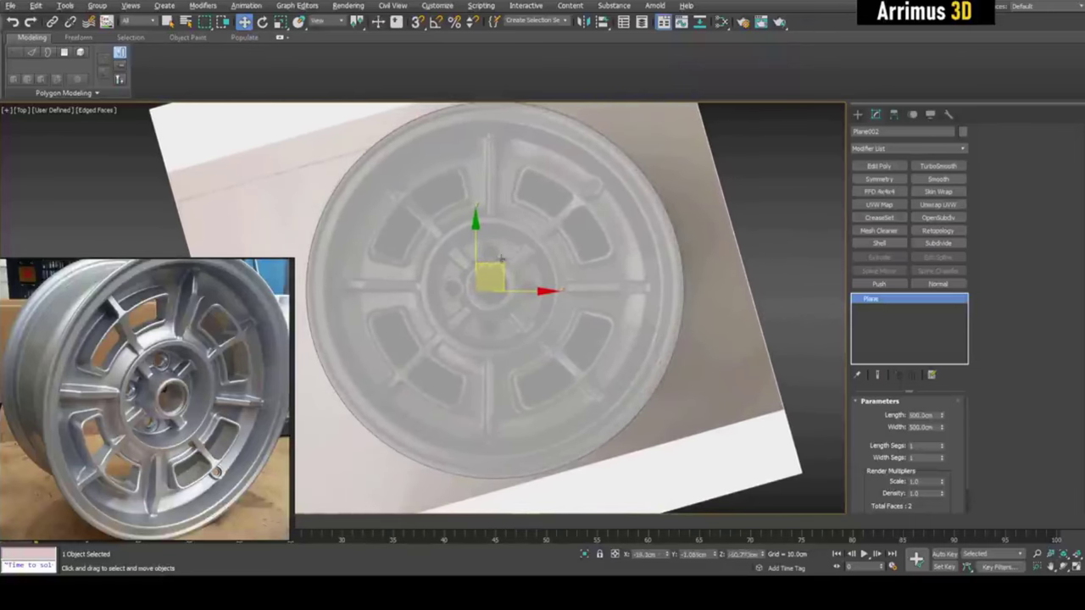
left_click(542, 225)
left_click(678, 149)
left_click_drag(504, 262, 501, 262)
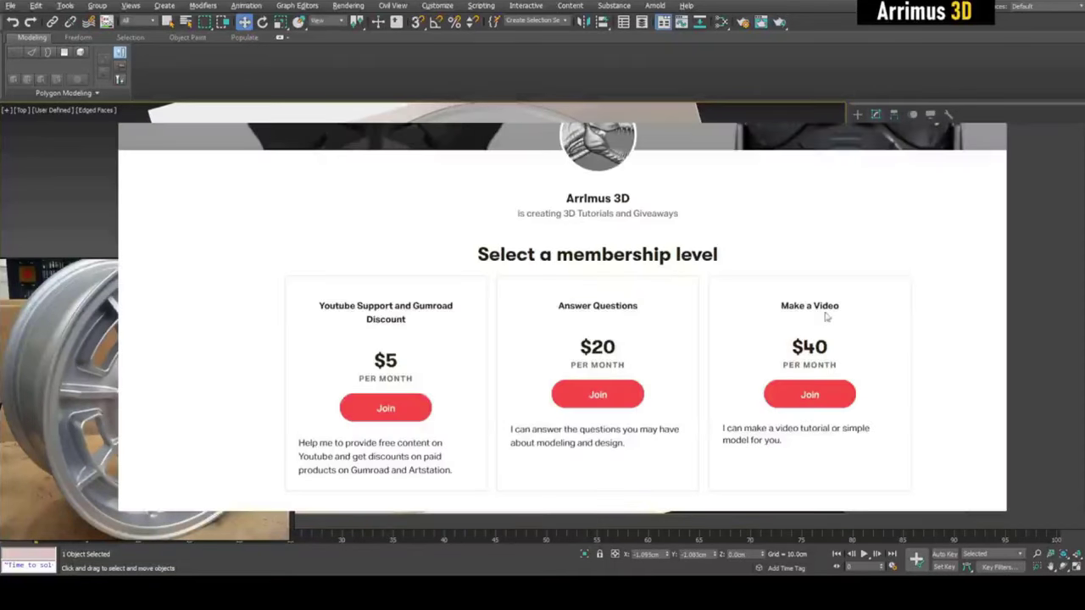
left_click_drag(781, 306, 835, 306)
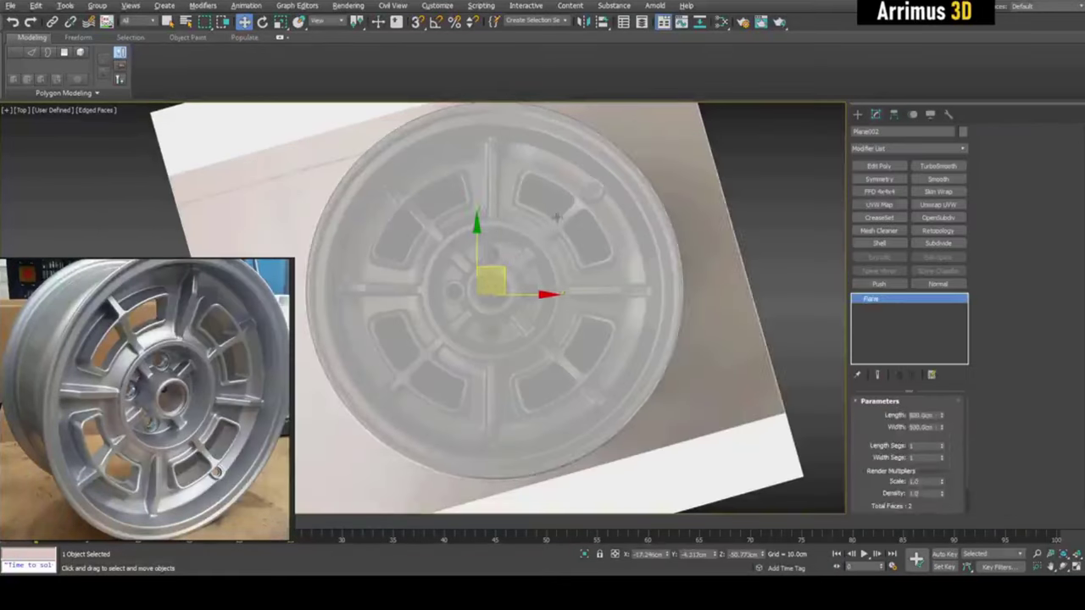
Reduce the cylinder's radius to fit the pictured outer rim, and delete its end caps using an Edit Poly modifier.
left_click(558, 218)
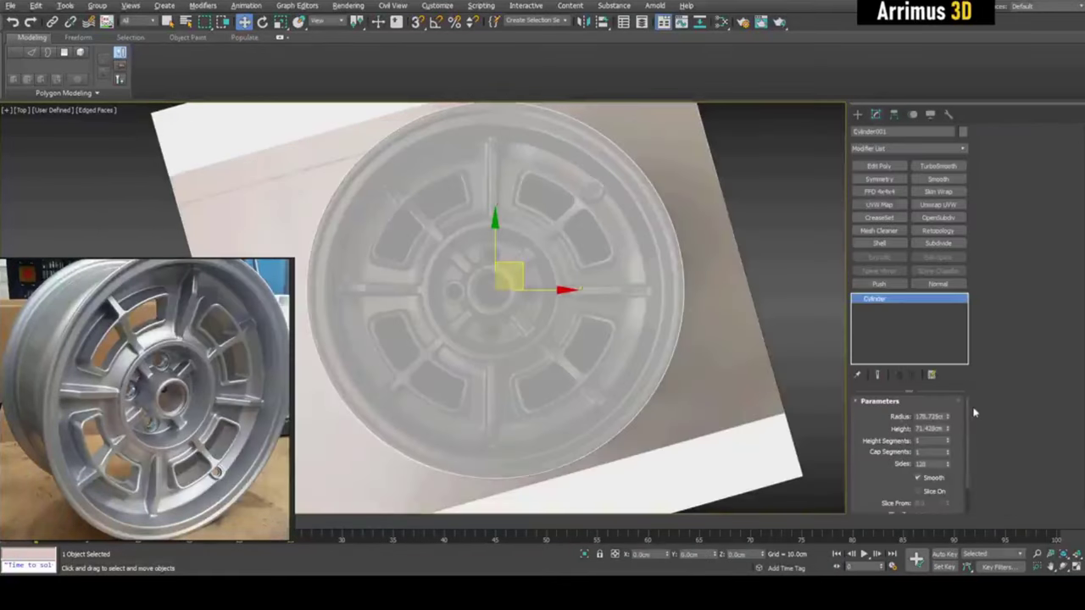
left_click_drag(949, 417, 949, 416)
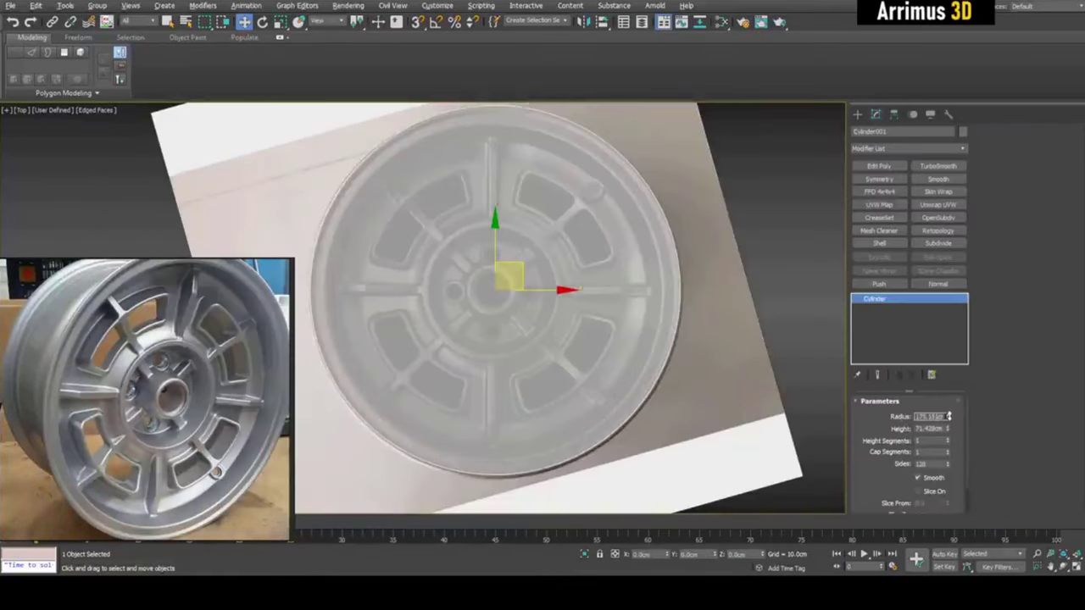
left_click(879, 166)
key("q")
left_click(598, 243)
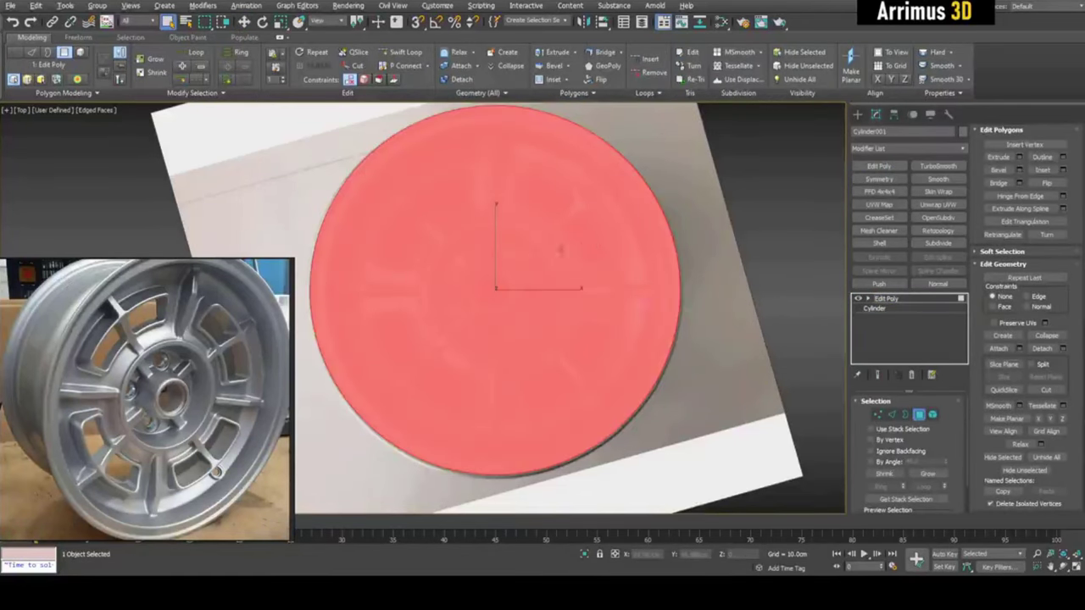
key("ctrl+a")
key("Delete")
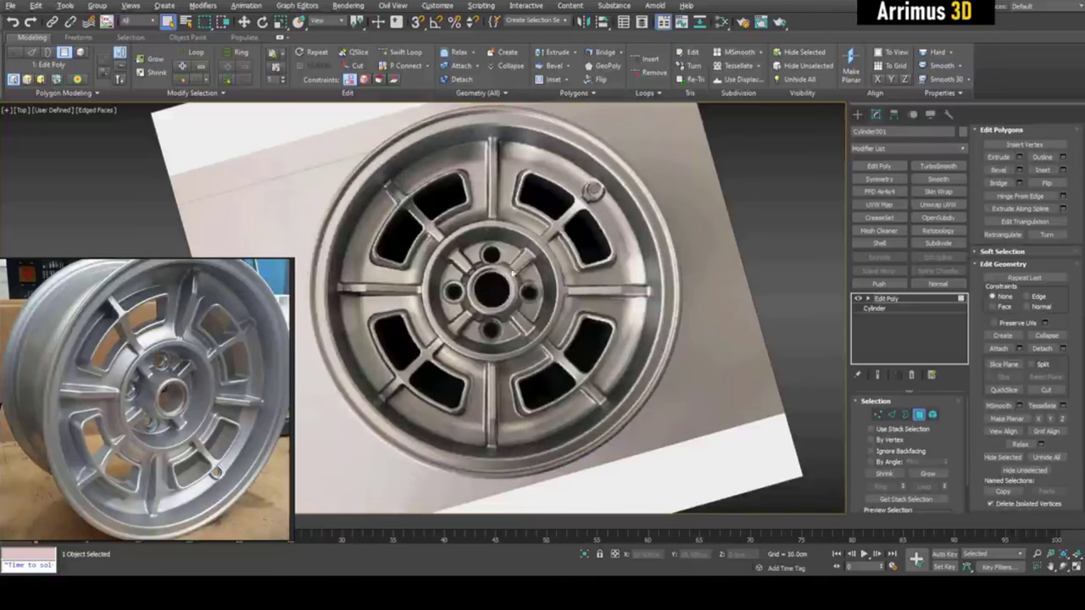
Return to a low-angle perspective view and add a second Edit Poly modifier to the open ring.
key("alt+w")
left_click(571, 356)
key("alt+w")
middle_click_drag(571, 357, 583, 283, "alt")
key("4")
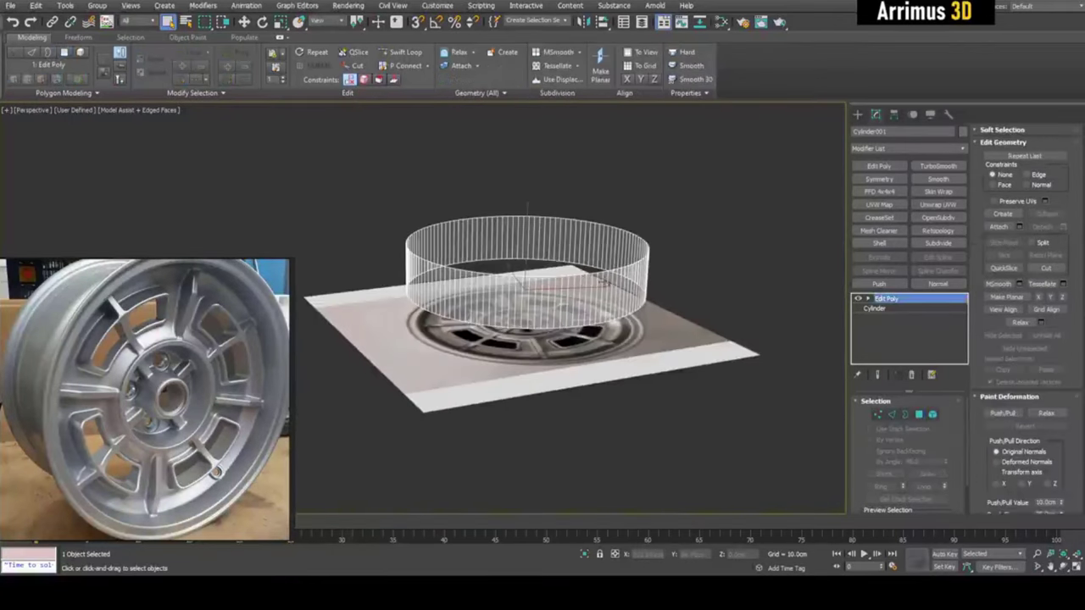
left_click(879, 167)
key("4")
Select the ring's upper edge loop and scale it slightly inward in the top view to follow the pictured rim edge.
scroll(597, 247, "up", 3)
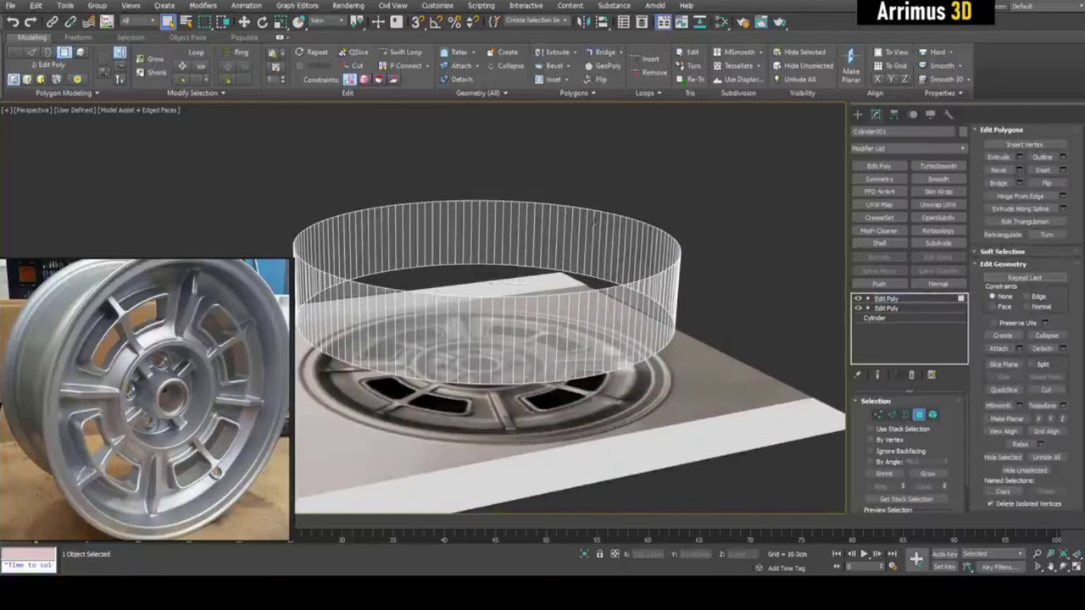
key("2")
double_click(535, 204)
key("alt+w")
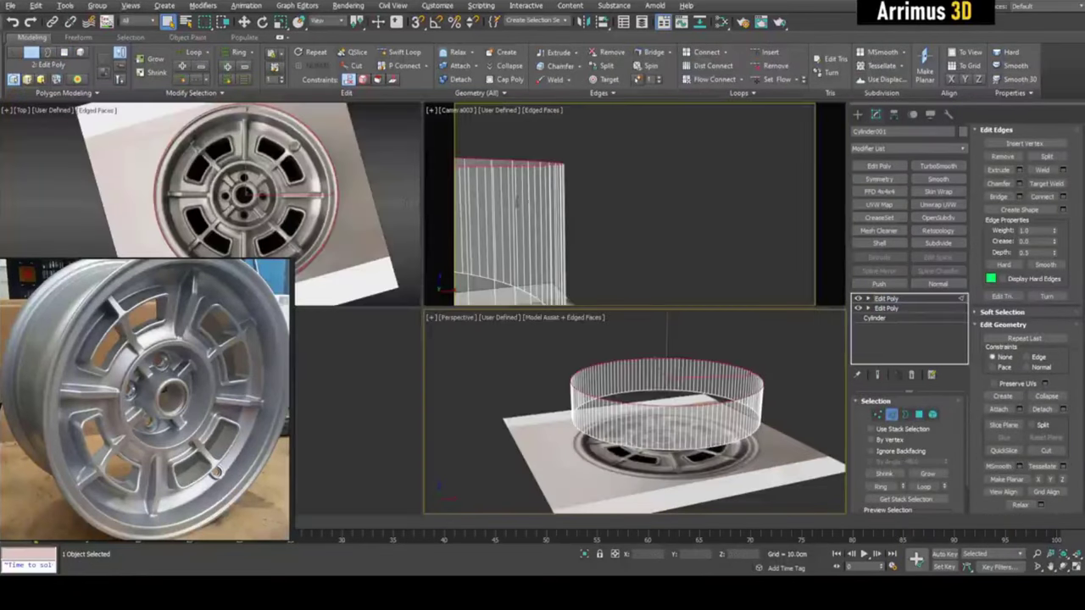
key("alt+w")
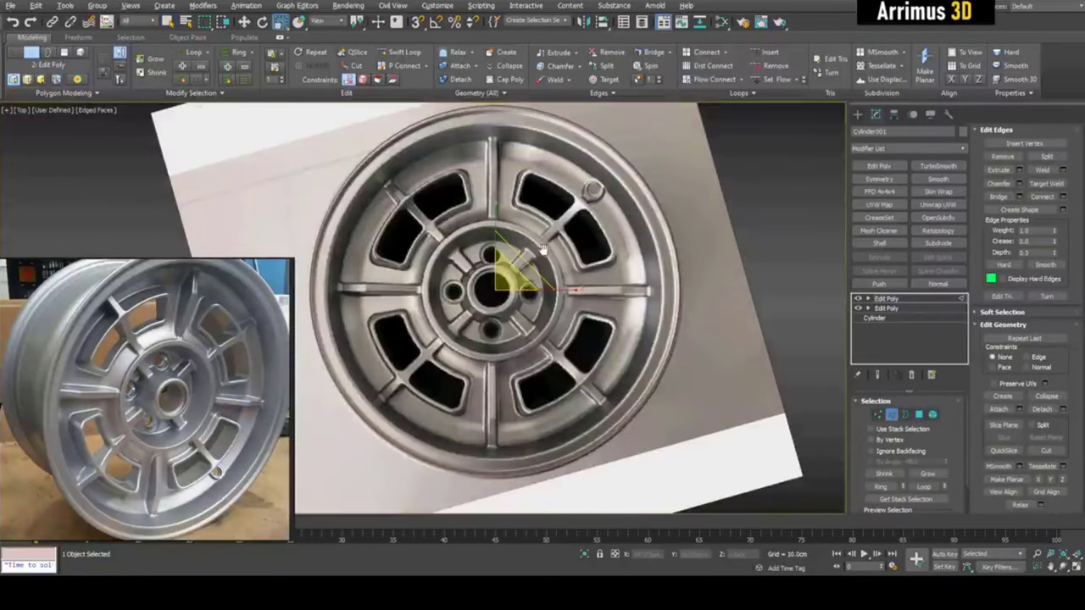
scroll(537, 273, "up", 2)
middle_click_drag(543, 249, 538, 265)
scroll(533, 272, "down", 2)
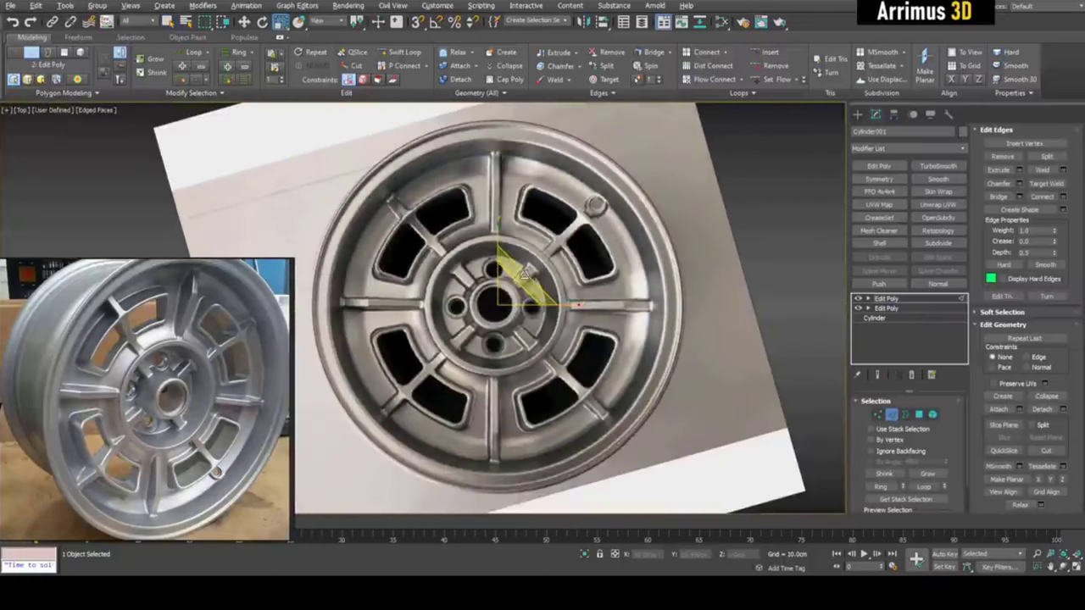
left_click_drag(524, 276, 524, 279)
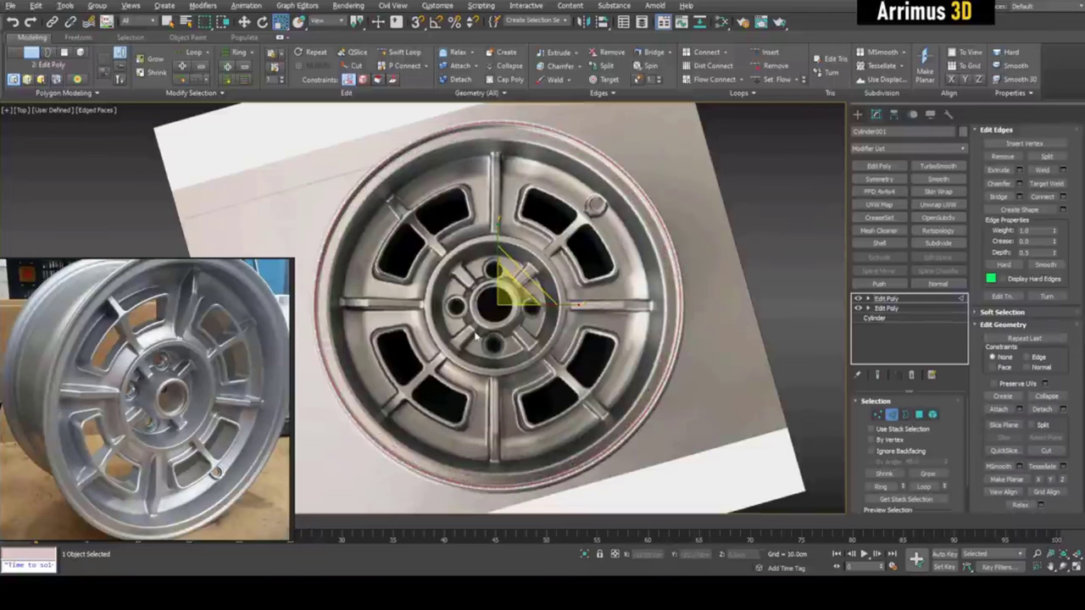
Extend the selected upper edge loop downward inside the ring to a height of about 67 cm.
key("alt+w")
right_click(607, 412)
key("alt+w")
key("w")
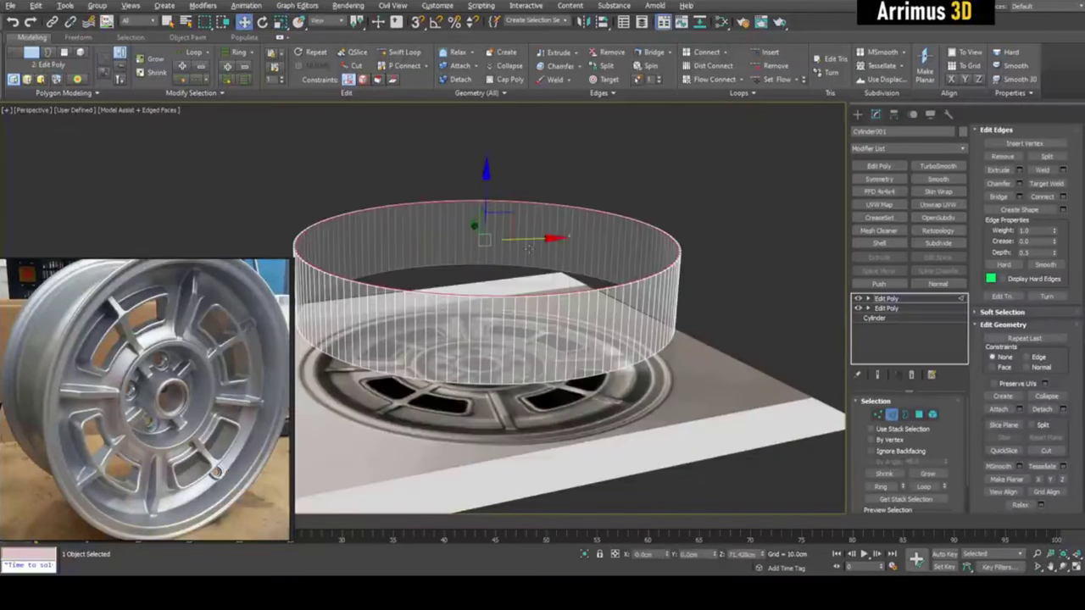
scroll(529, 247, "up", 5)
scroll(547, 248, "down", 4)
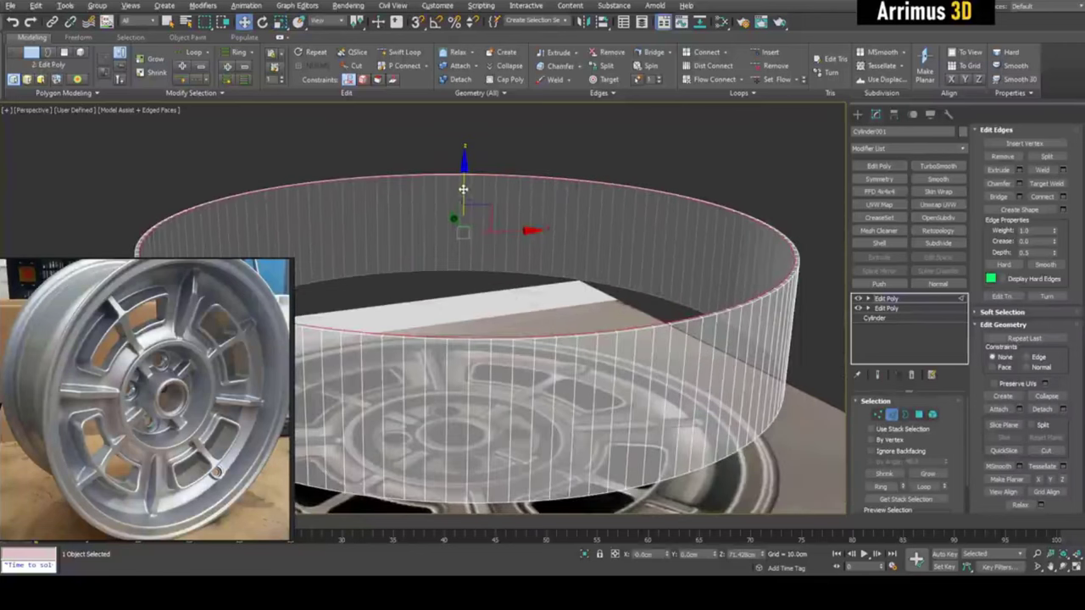
left_click_drag(463, 189, 462, 196, "shift")
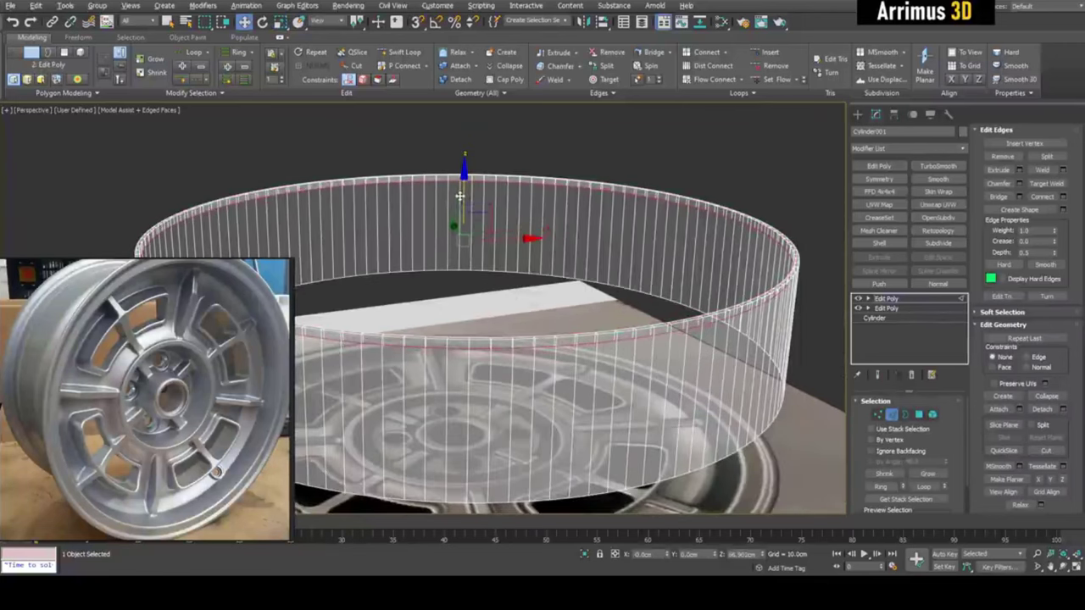
Extend the selected edge loop inward in the top view until it reaches the outer ends of the pictured spokes.
key("alt+w")
right_click(330, 159)
key("alt+w")
key("r")
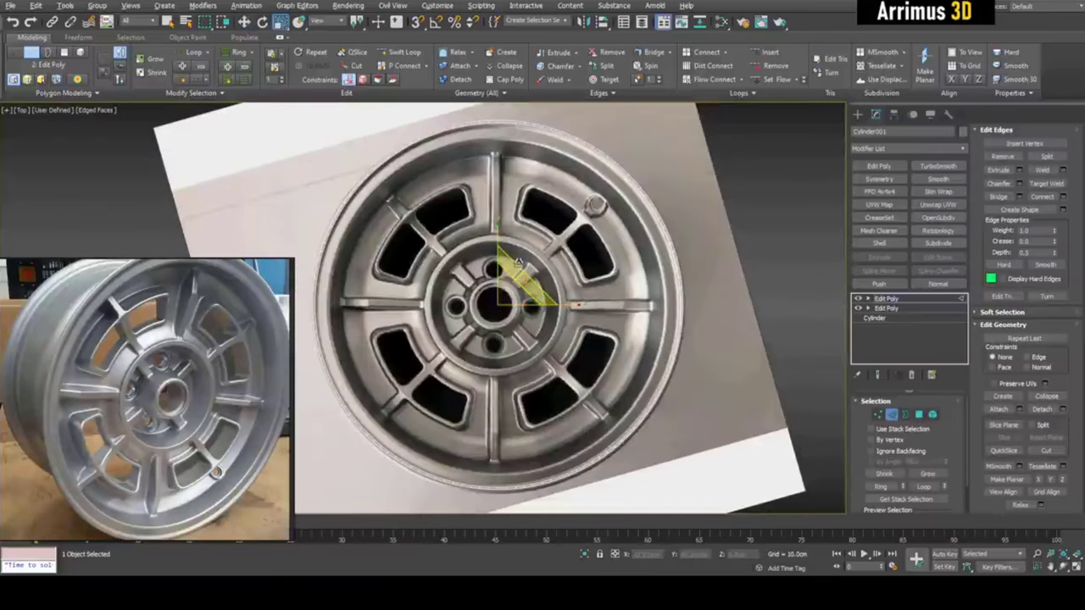
left_click_drag(519, 263, 514, 266)
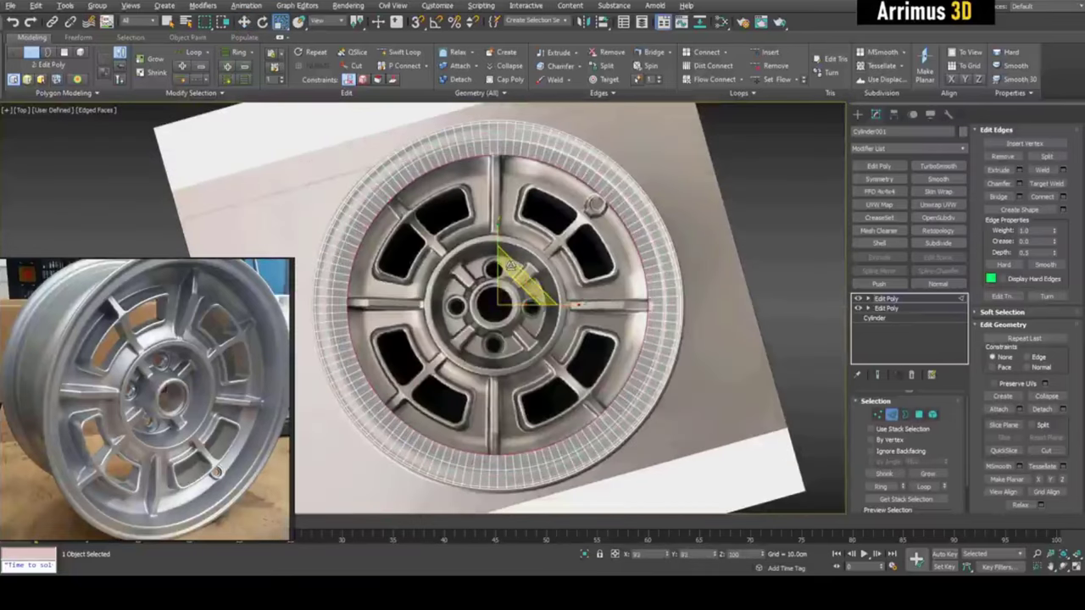
Lower the selected inner edge loop to a height of about 34 cm in the perspective view and turn off see-through display.
key("alt+w")
key("alt+w")
key("w")
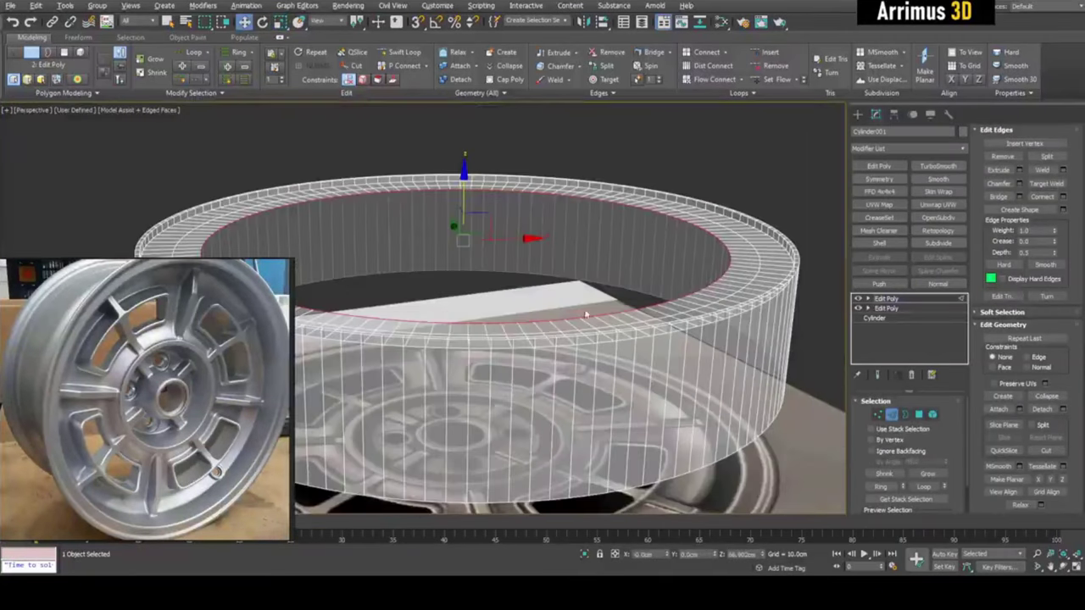
middle_click_drag(492, 222, 484, 215, "alt")
left_click_drag(466, 203, 469, 255)
key("alt+x")
middle_click_drag(542, 225, 557, 247, "alt")
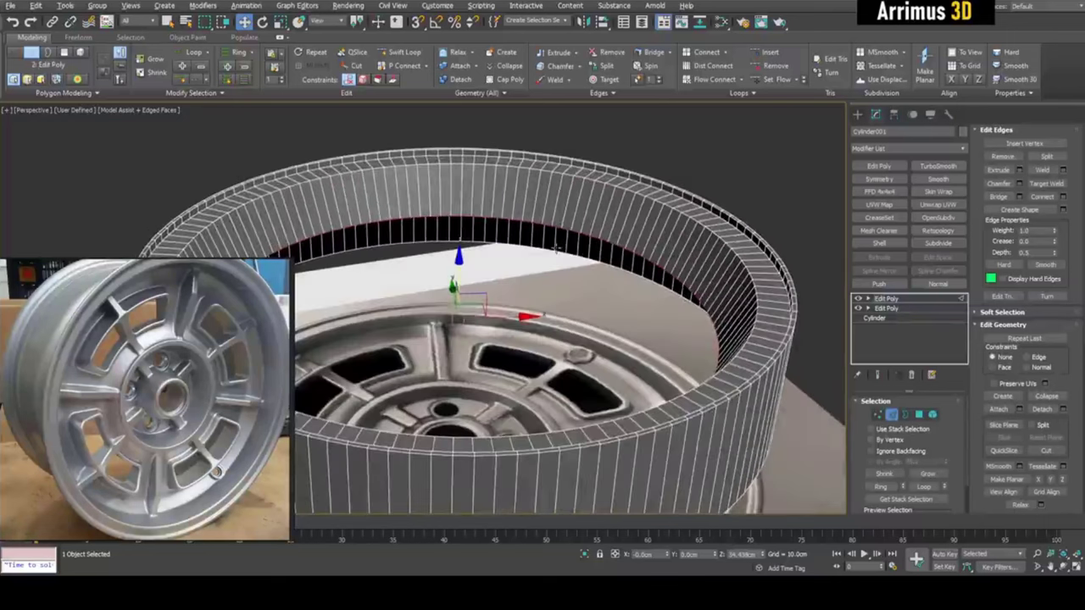
scroll(557, 247, "down", 3)
key("2")
key("shift+e")
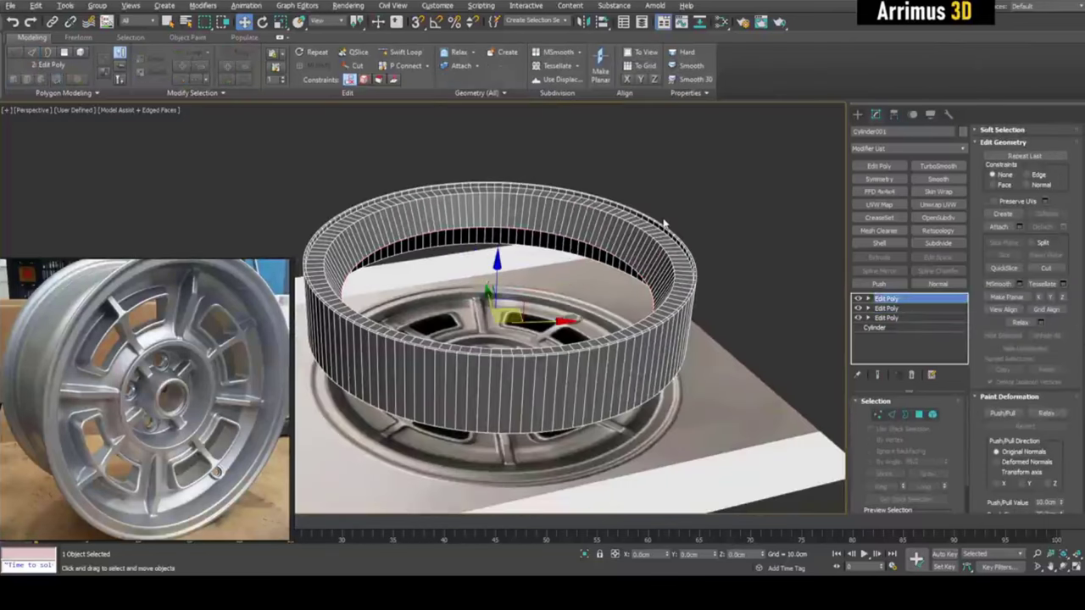
scroll(596, 238, "up", 3)
key("2")
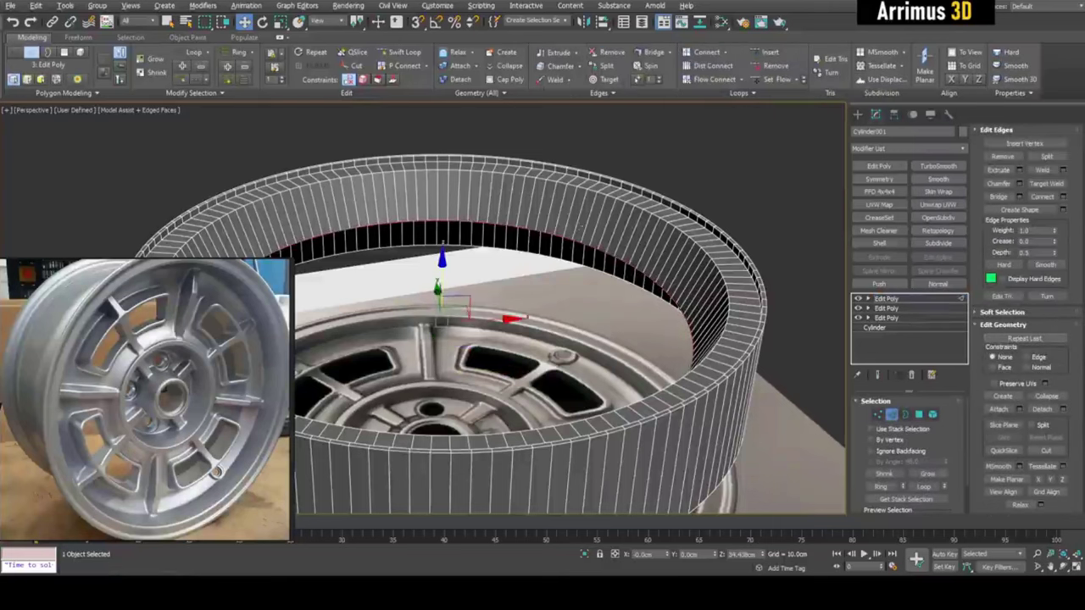
key("alt+w")
key("alt+w")
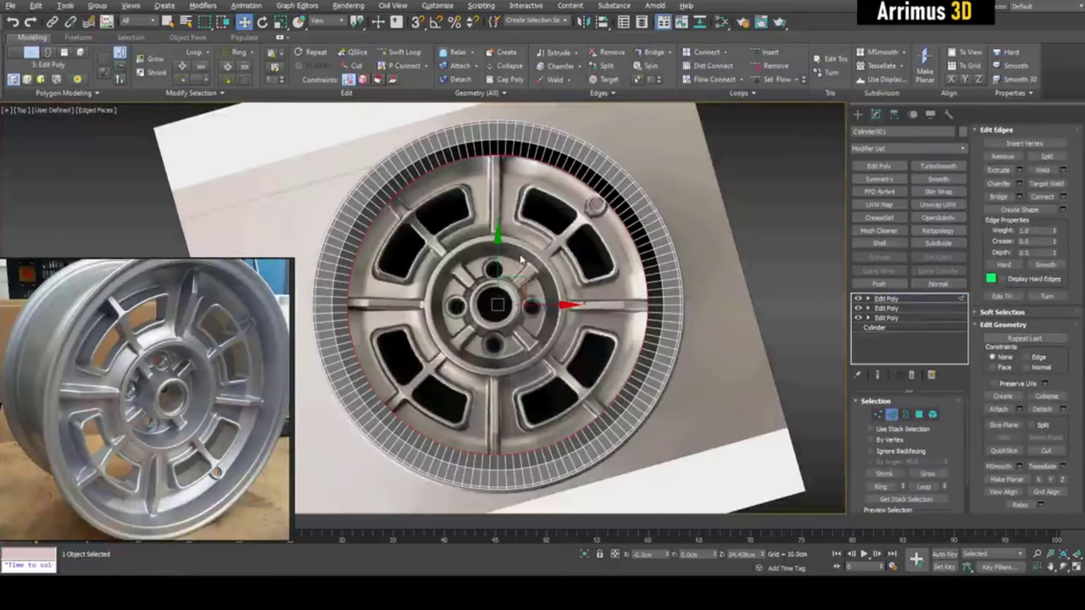
scroll(511, 267, "up", 2)
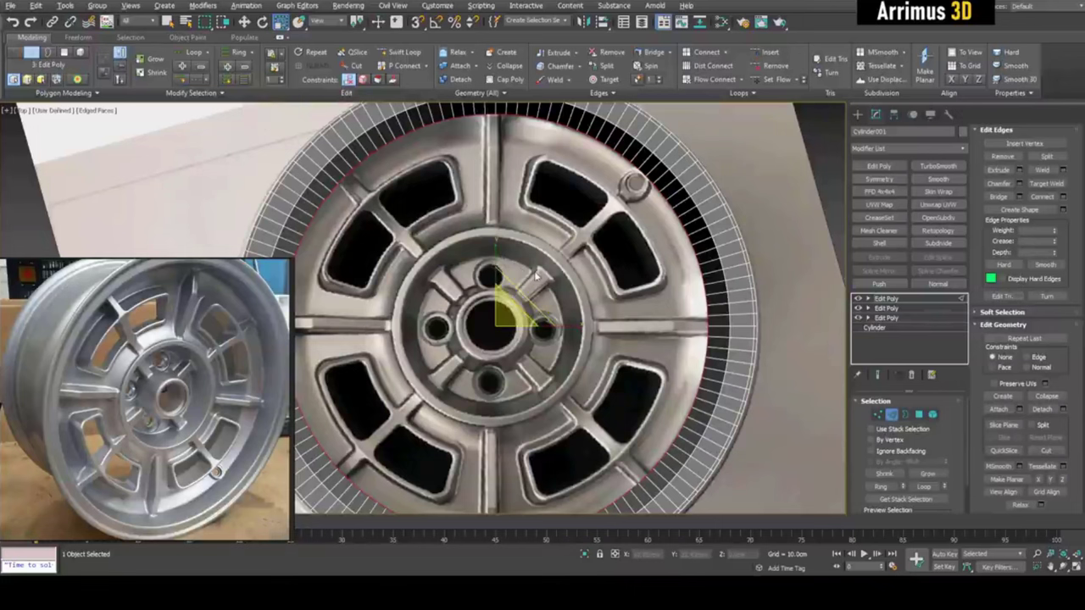
key("ctrl+z")
key("ctrl+z")
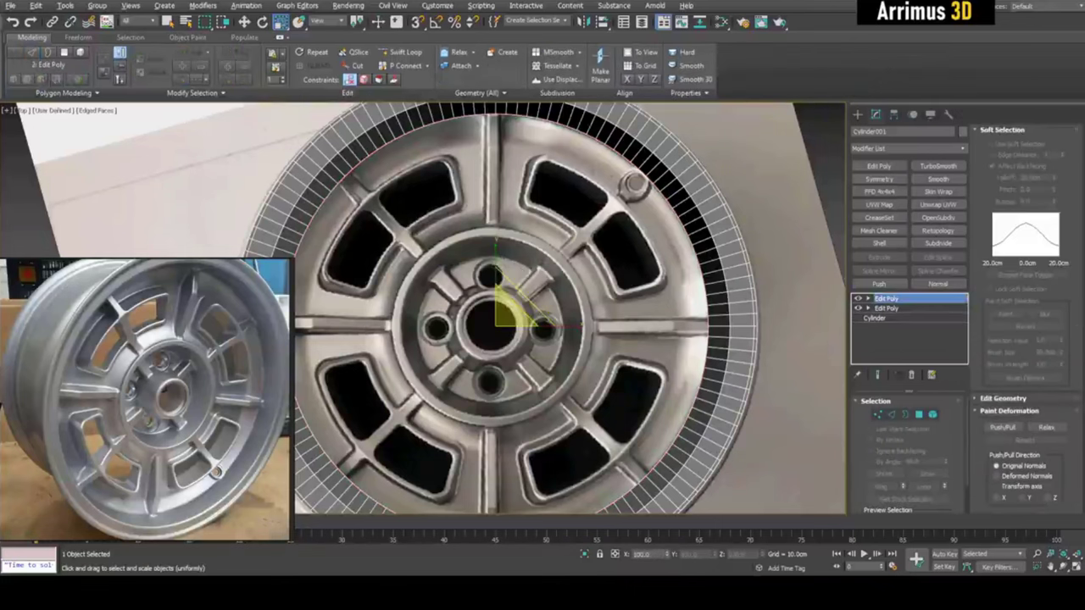
Isolate the reference photo plane in the perspective view and orbit to face the pictured wheel.
scroll(565, 219, "down", 2)
key("q")
key("alt+w")
middle_click(697, 418)
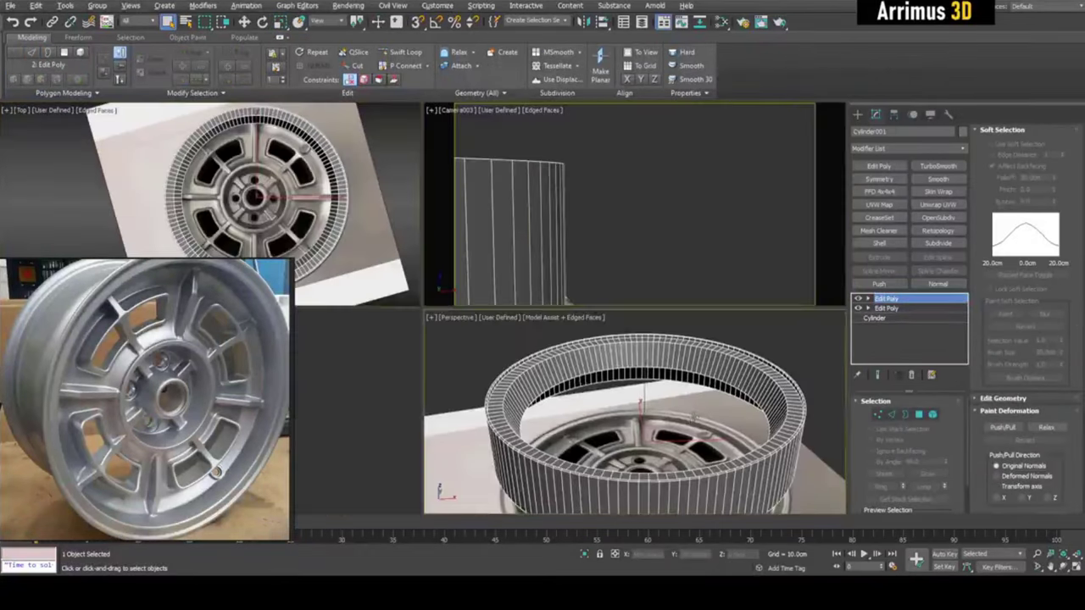
key("alt+w")
left_click(765, 393)
key("alt+q")
middle_click_drag(606, 166, 558, 260, "alt")
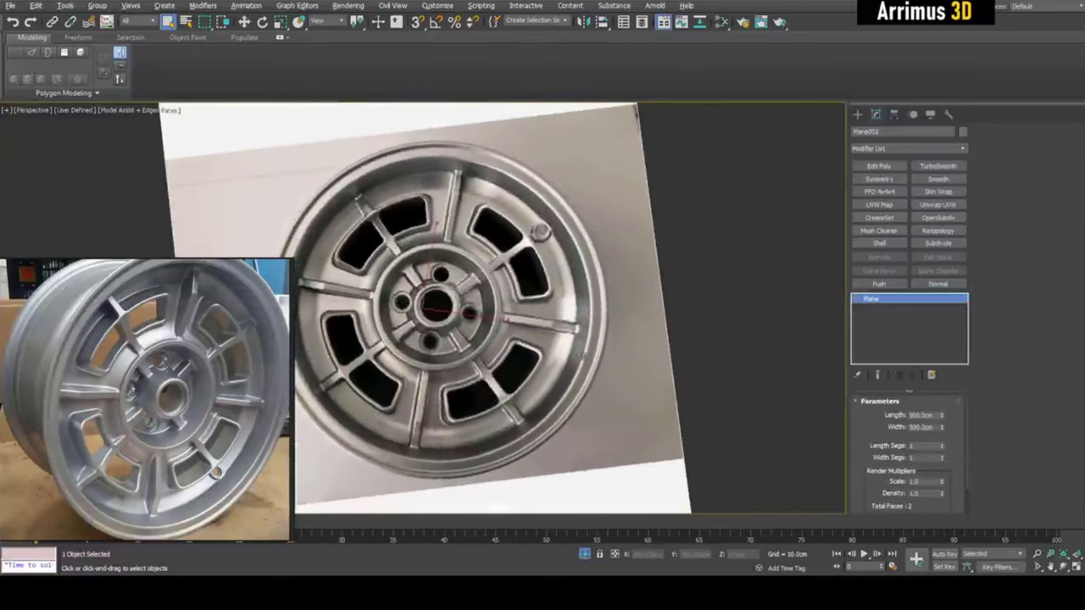
Examine the reference photo's valve, window cutouts, spokes and hub area up close and as a whole.
scroll(557, 260, "up", 4)
middle_click_drag(516, 200, 537, 240)
scroll(536, 240, "up", 2)
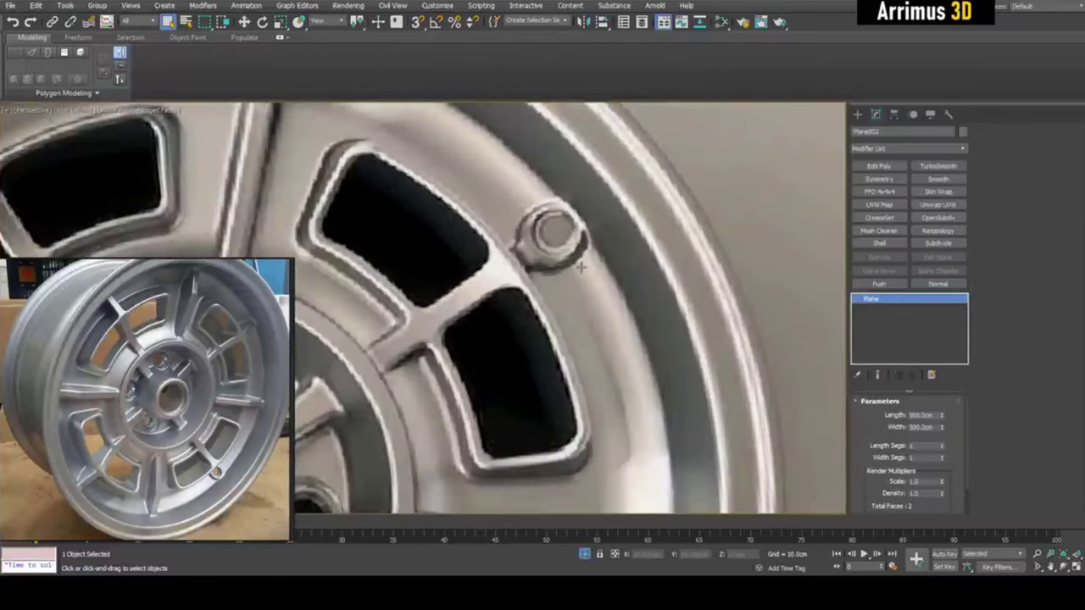
scroll(536, 240, "down", 7)
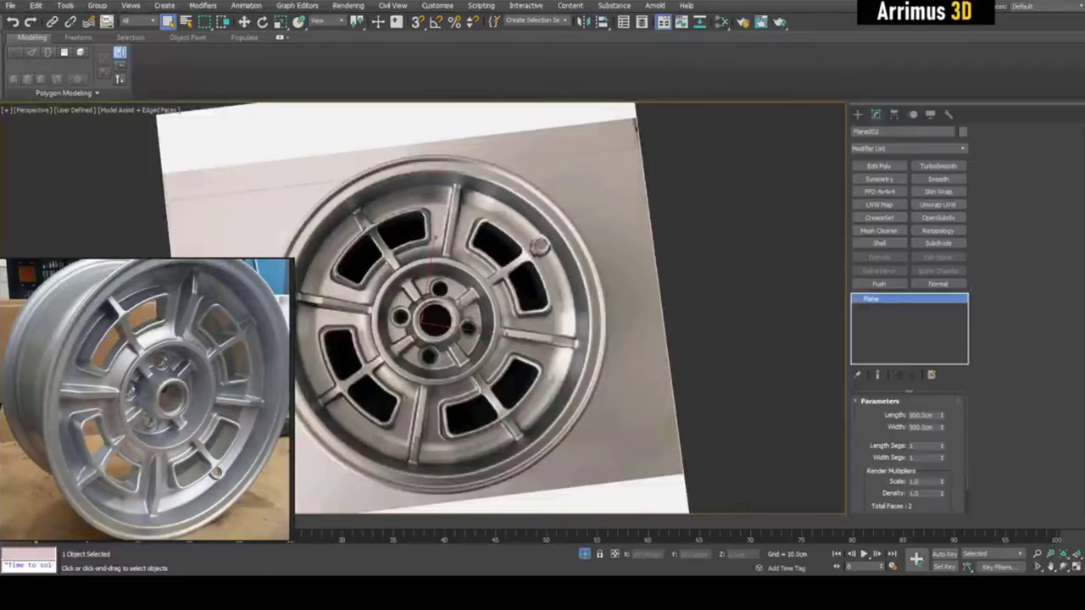
scroll(454, 299, "up", 4)
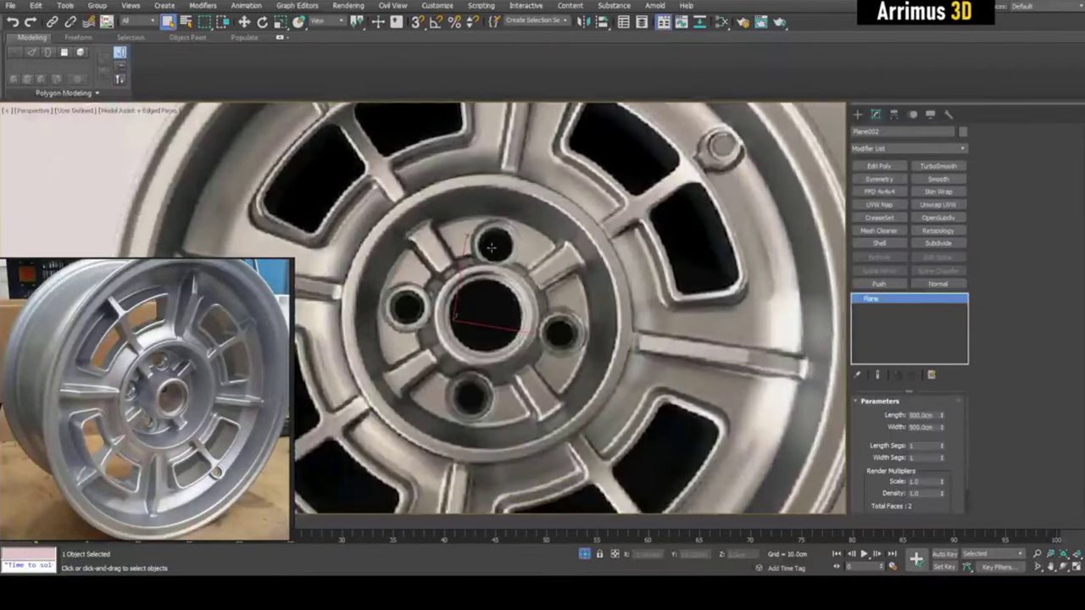
scroll(539, 264, "down", 3)
scroll(503, 200, "up", 3)
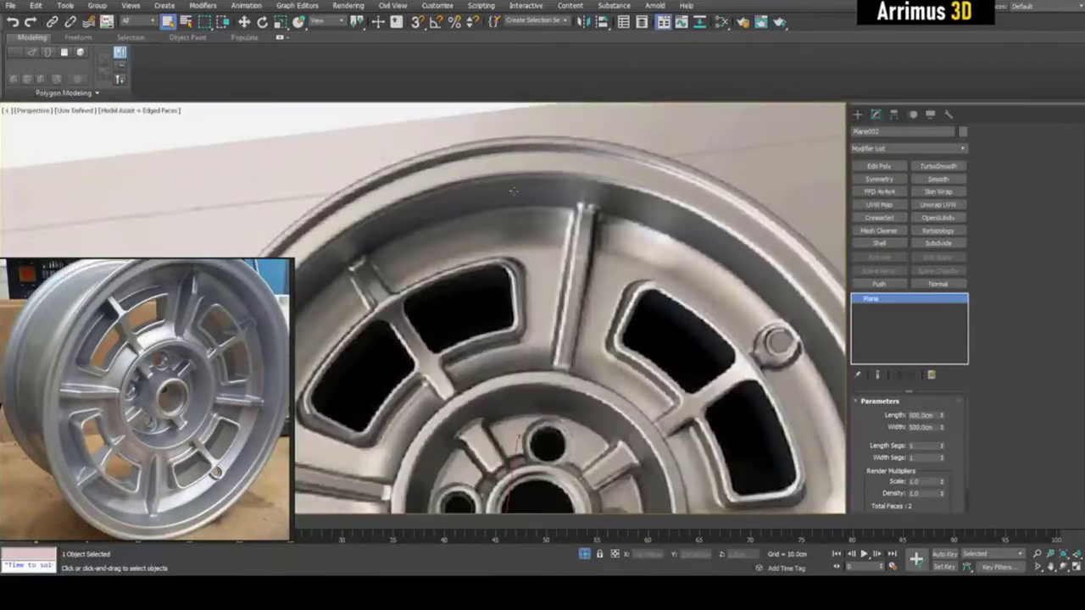
scroll(493, 212, "down", 1)
scroll(441, 227, "up", 3)
scroll(377, 206, "down", 3)
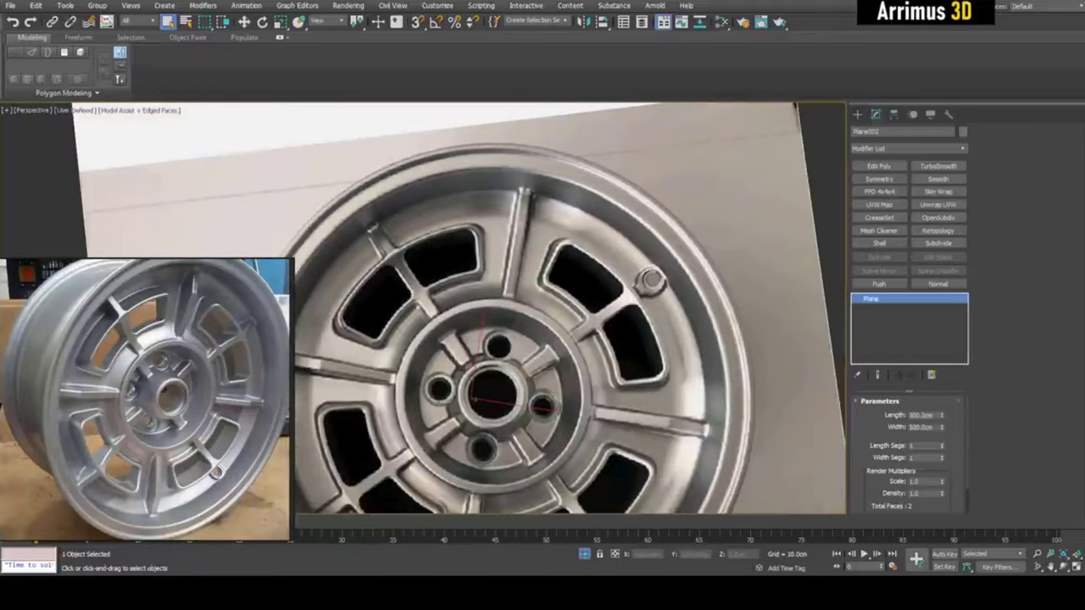
scroll(473, 252, "down", 3)
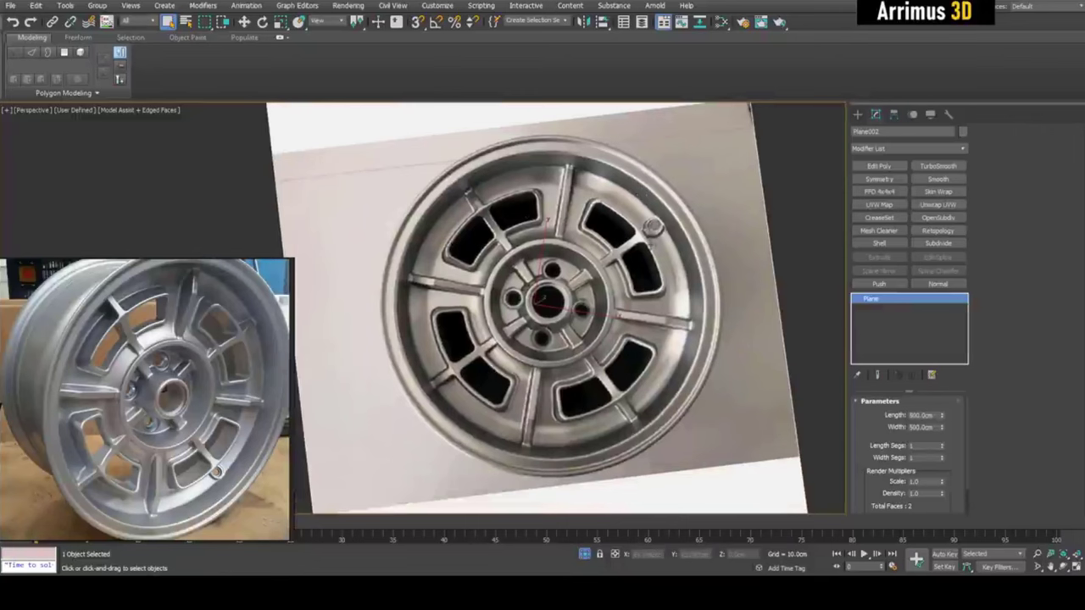
scroll(650, 243, "up", 3)
scroll(525, 212, "up", 2)
key("z")
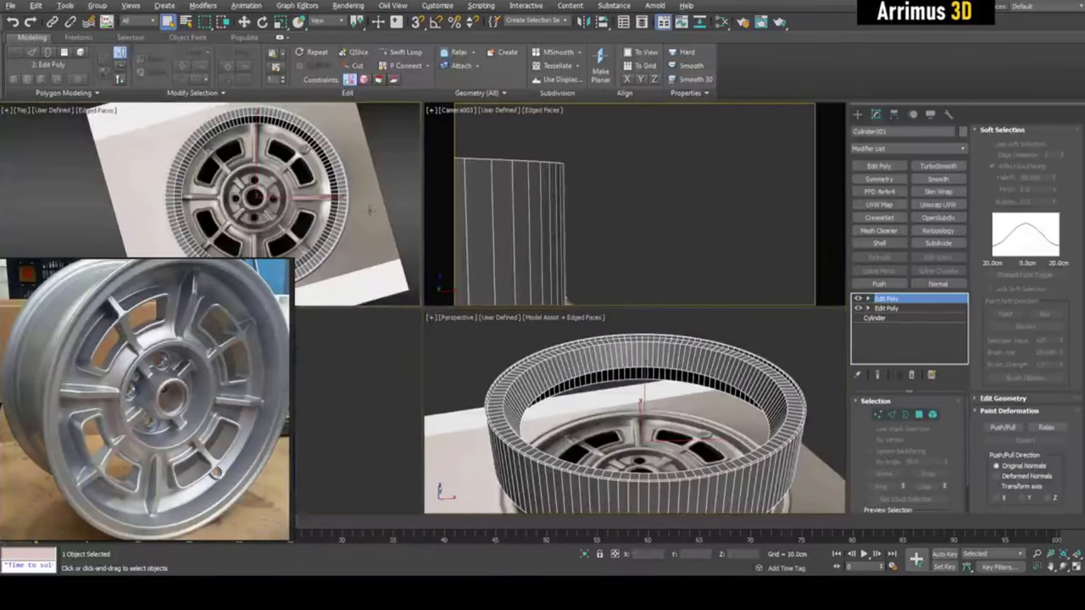
Extend the ring's selected inner edge loop inward in the top view to the outer edge of the pictured hub recess.
key("alt+w")
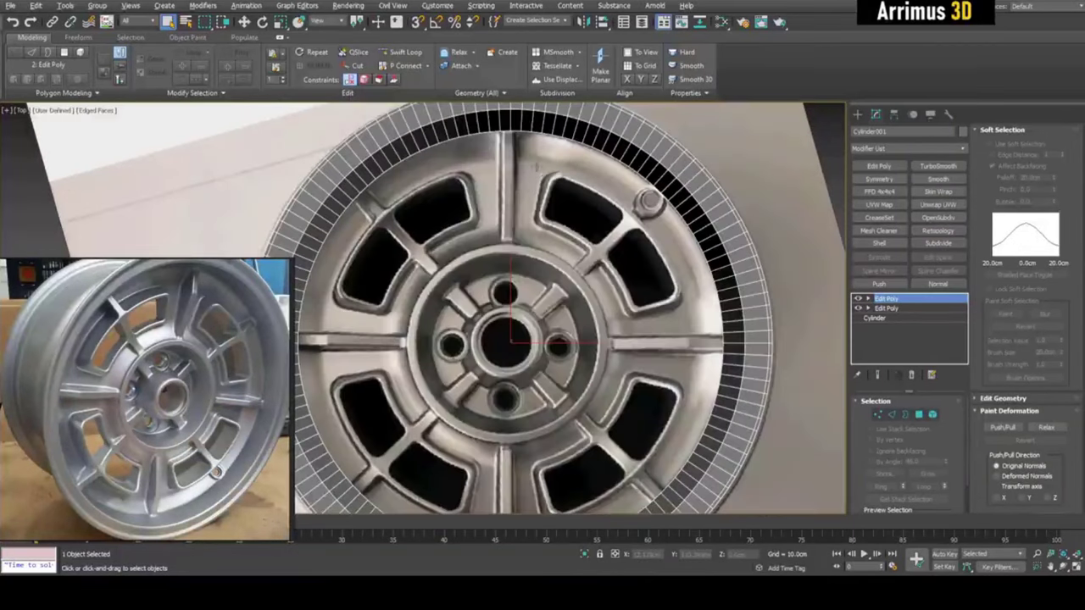
key("2")
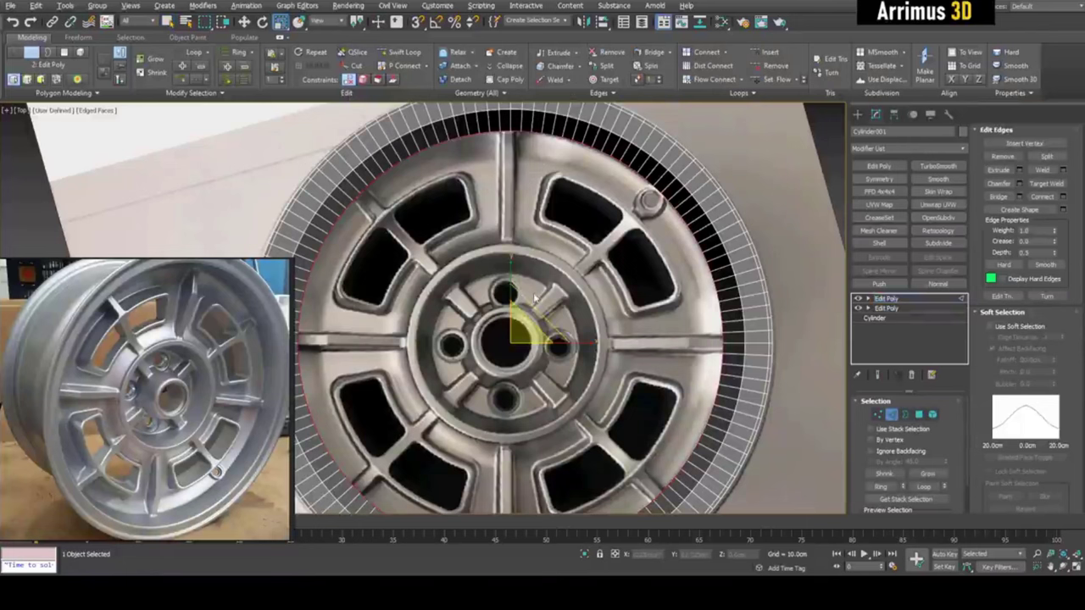
left_click_drag(530, 300, 495, 371, "shift")
key("alt+w")
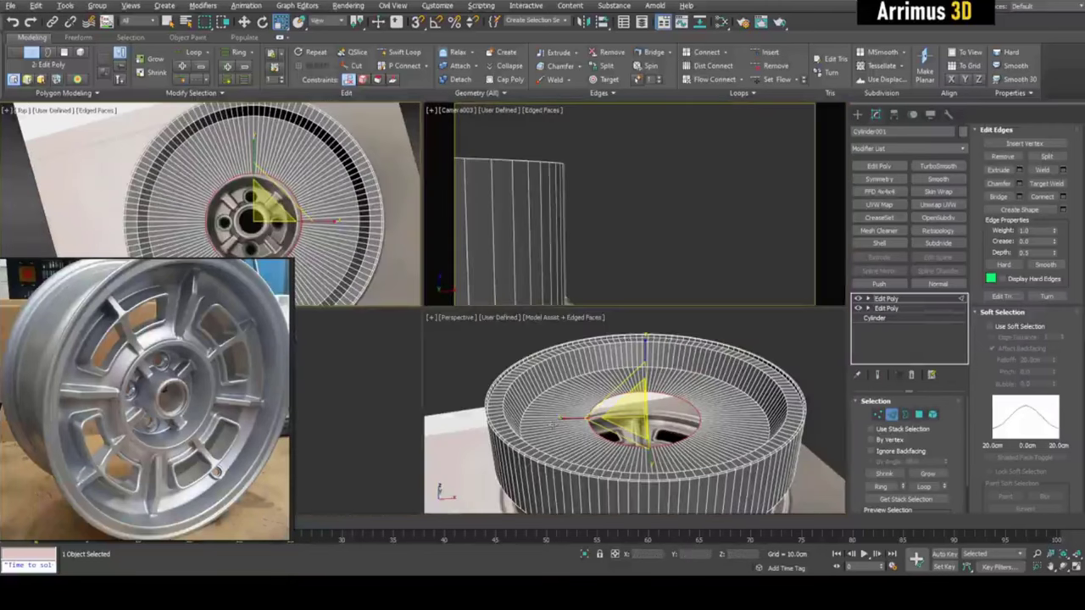
key("alt+w")
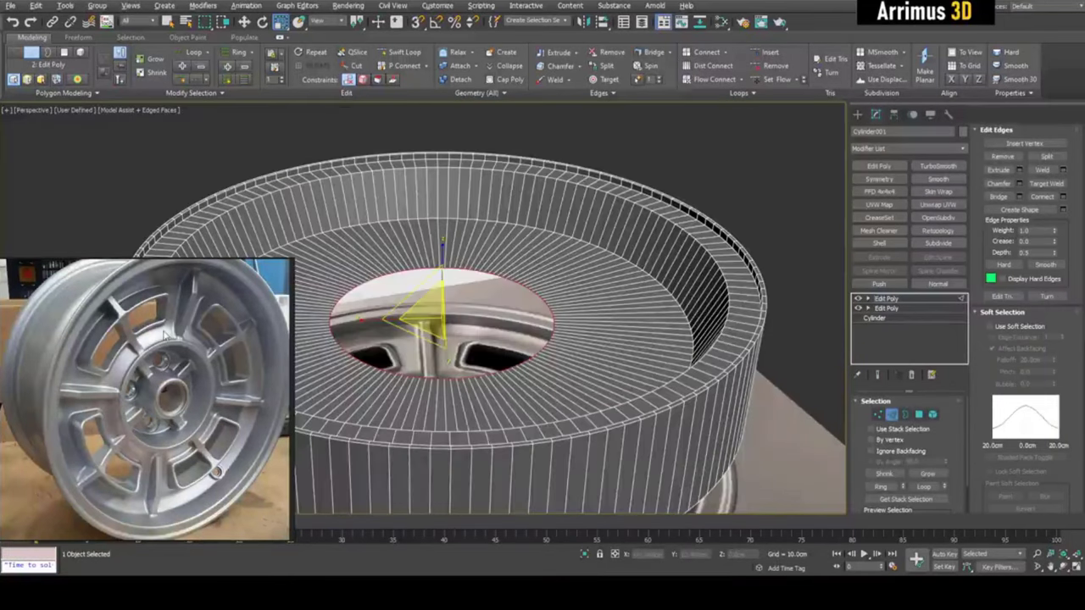
Insert an edge loop on the see-through disc slightly outside the hub opening, near the inner edges of the pictured windows.
scroll(164, 336, "up", 5)
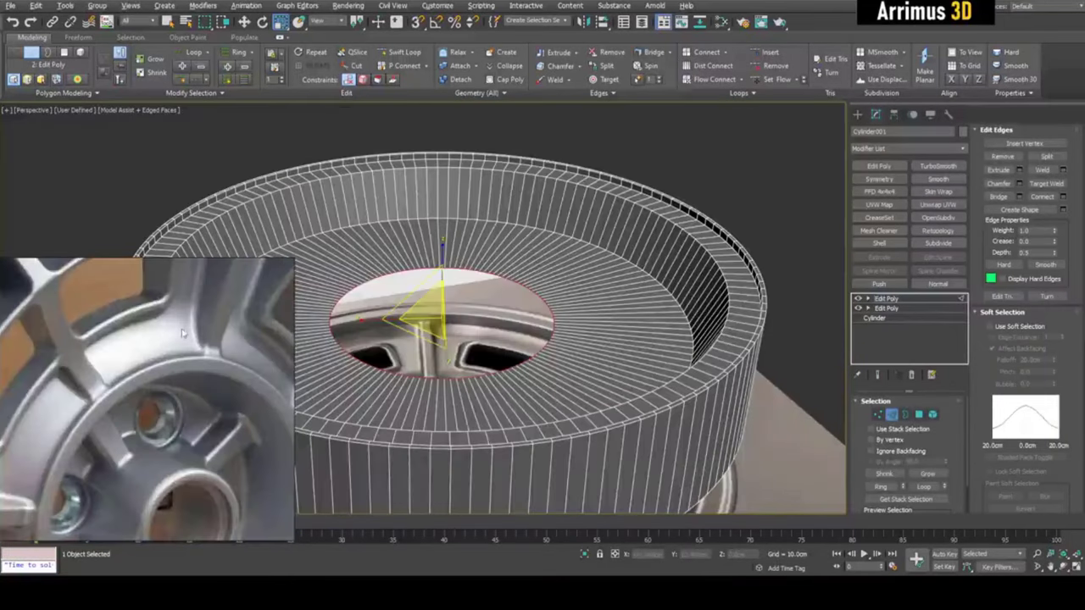
key("alt+w")
right_click(290, 213)
key("alt+w")
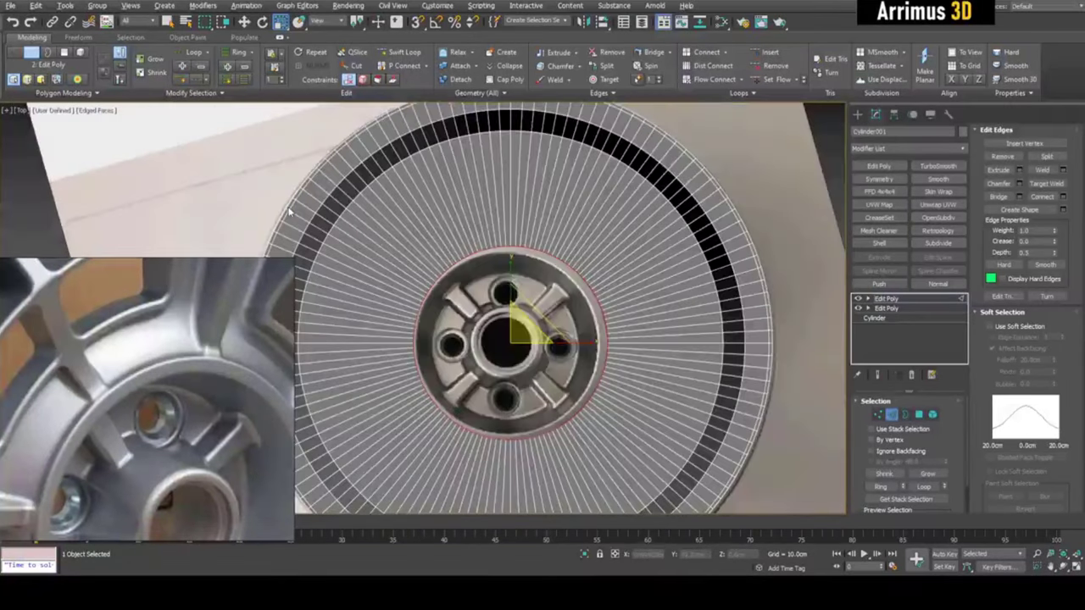
key("q")
key("alt+x")
scroll(566, 253, "up", 4)
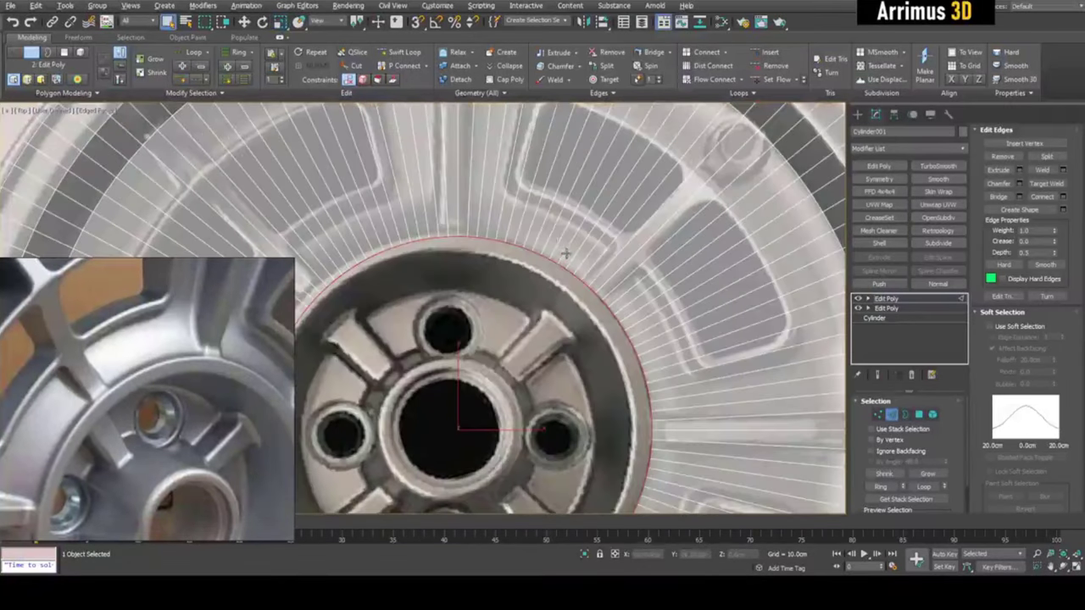
key("alt+1")
left_click(552, 215)
right_click(553, 214)
key("q")
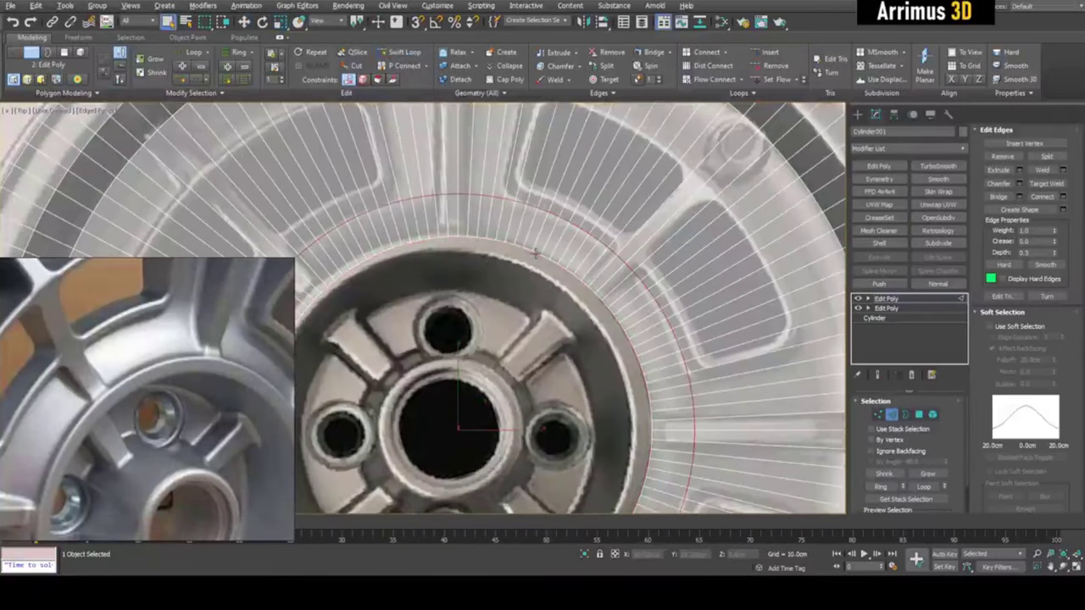
Select the edge loop around the hub opening and raise it above the disc to form a sloped collar.
double_click(534, 253)
key("alt+w")
right_click(663, 426)
key("alt+w")
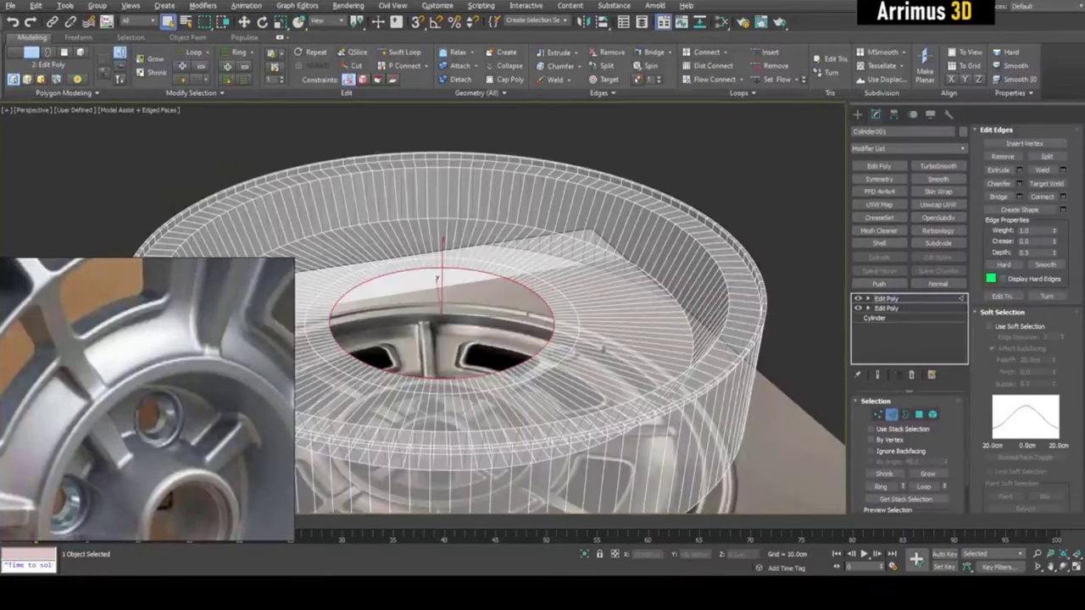
key("w")
middle_click_drag(469, 287, 510, 304)
left_click_drag(493, 284, 494, 267)
key("q")
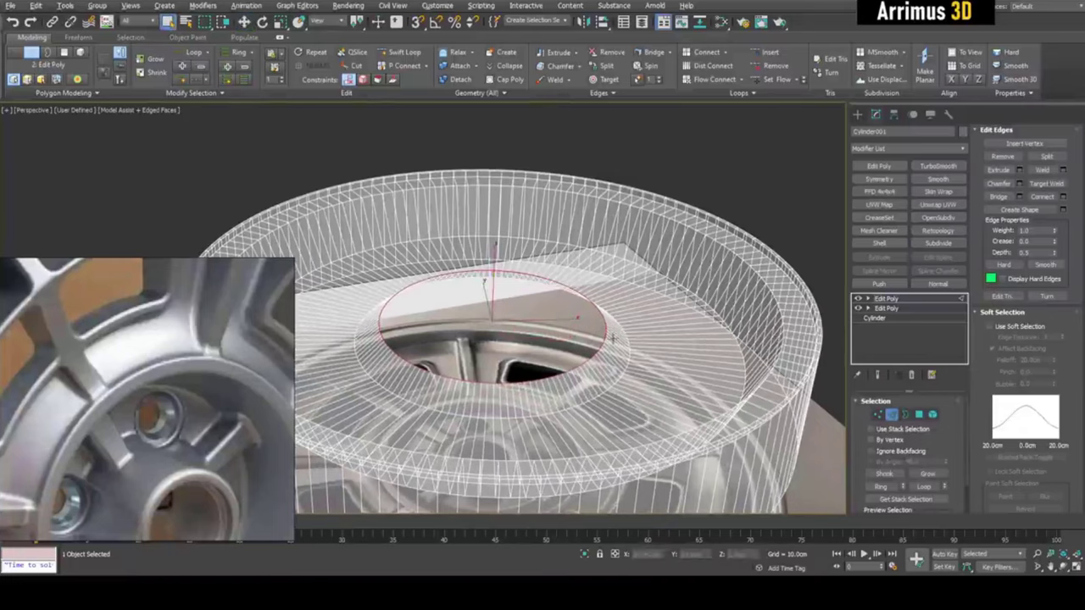
Turn off see-through display and insert an edge loop midway up the sloped collar around the hub opening.
scroll(618, 351, "up", 5)
key("alt+x")
middle_click_drag(620, 361, 622, 353, "alt")
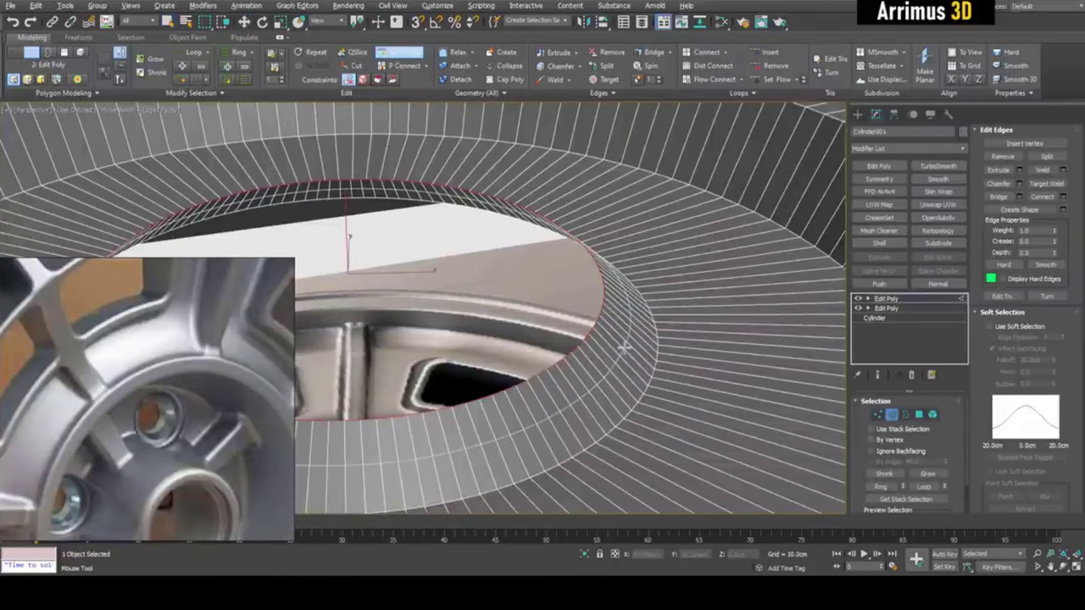
left_click(625, 348)
right_click(625, 349)
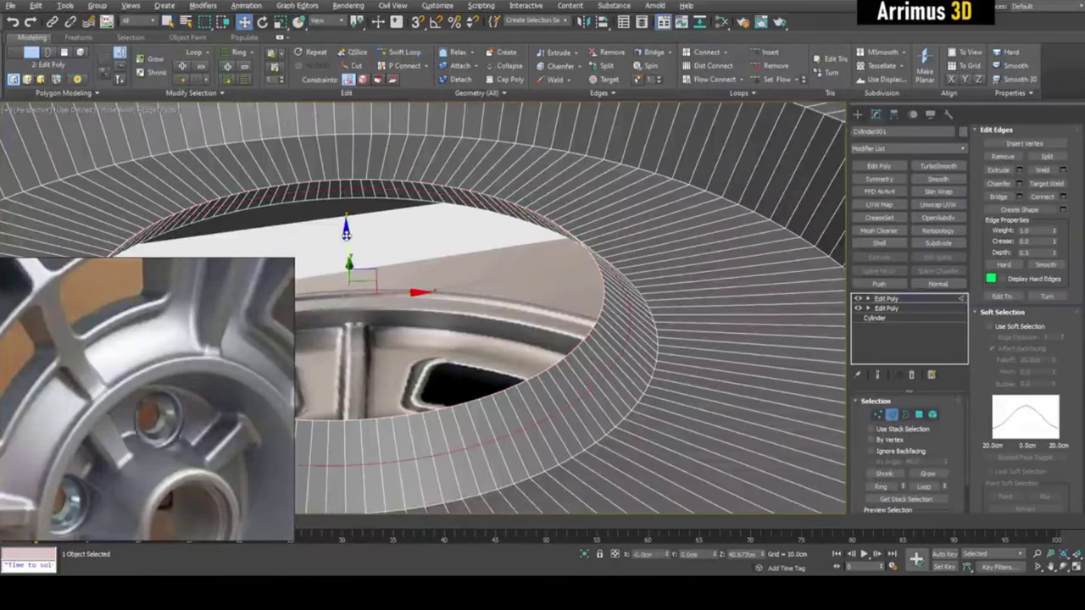
Scale the collar's middle edge loop slightly inward and lower it to a height of about 38 cm.
left_click_drag(346, 236, 346, 249)
middle_click_drag(631, 320, 643, 310)
key("r")
left_click_drag(354, 292, 355, 295)
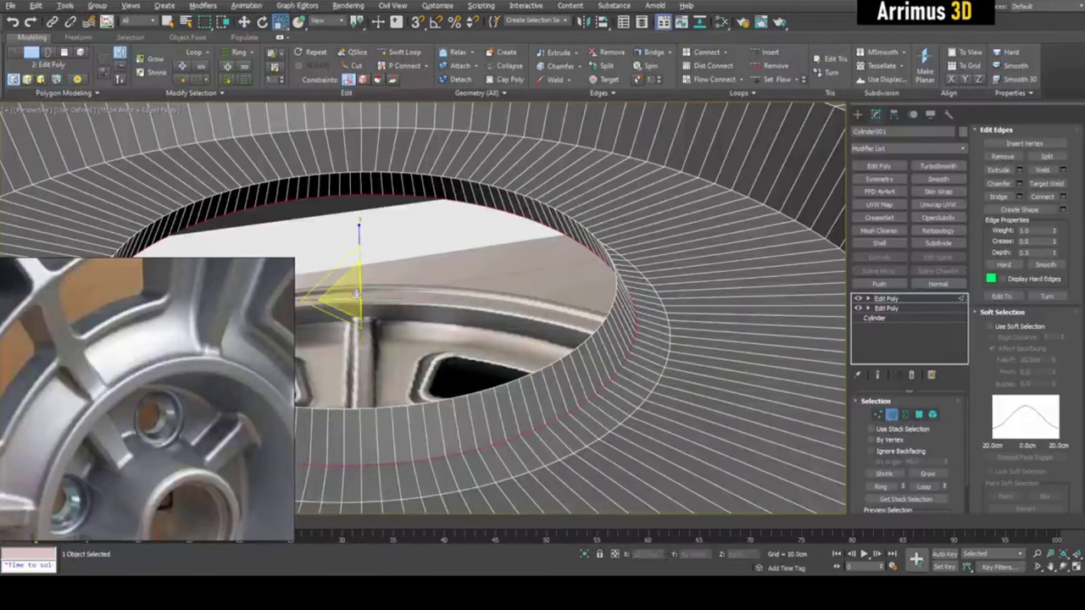
key("w")
left_click_drag(358, 250, 358, 245)
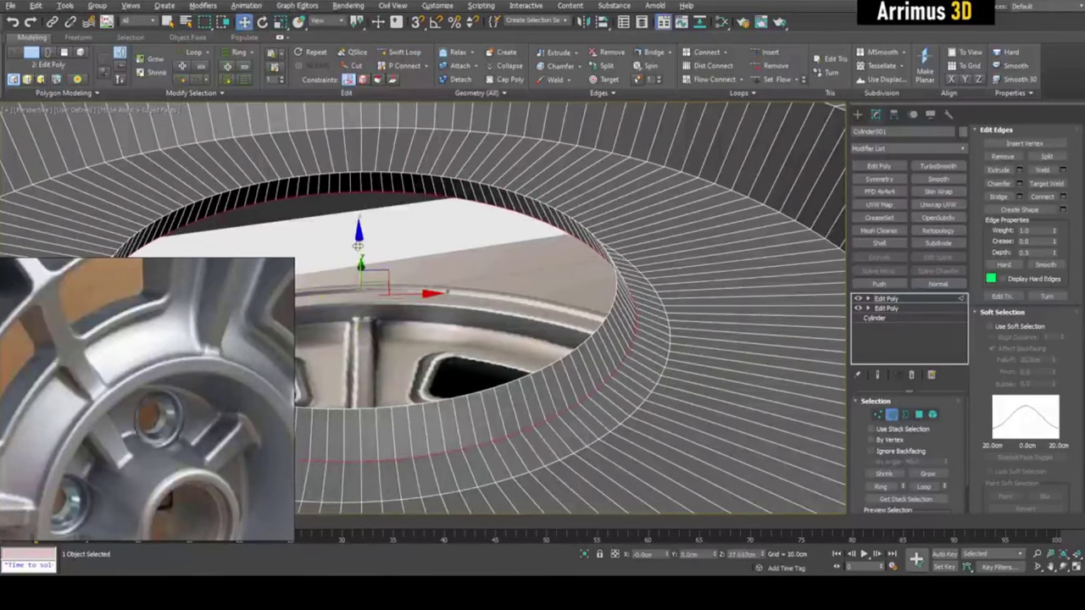
Chamfer the collar's middle edge loop into several segments to form a smooth concave curve, and check its shading with and without edges.
left_click(1034, 214)
key("ctrl+shift+c")
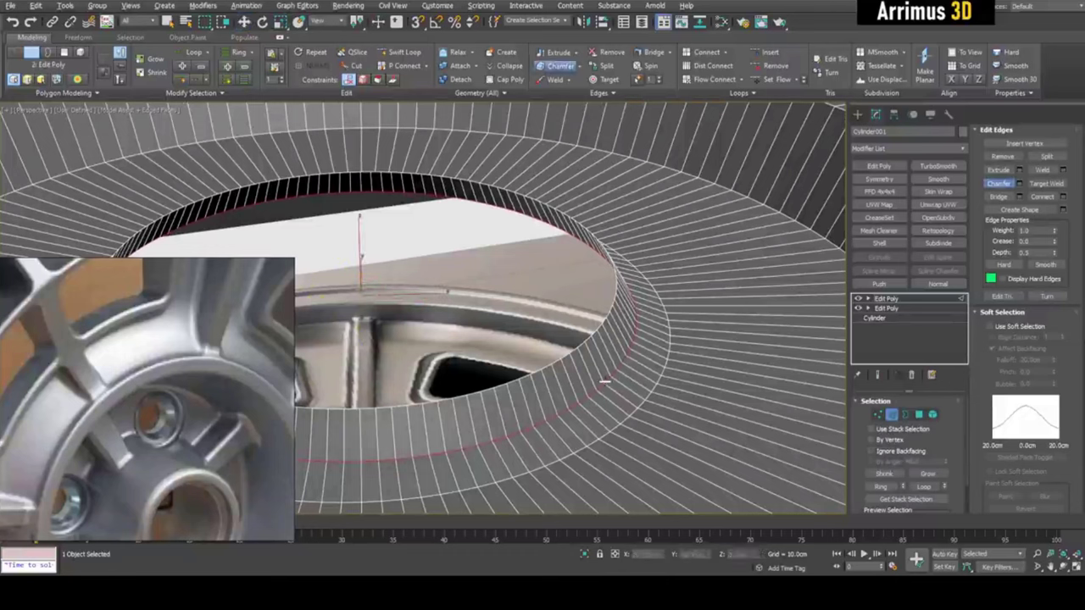
left_click_drag(605, 381, 639, 379)
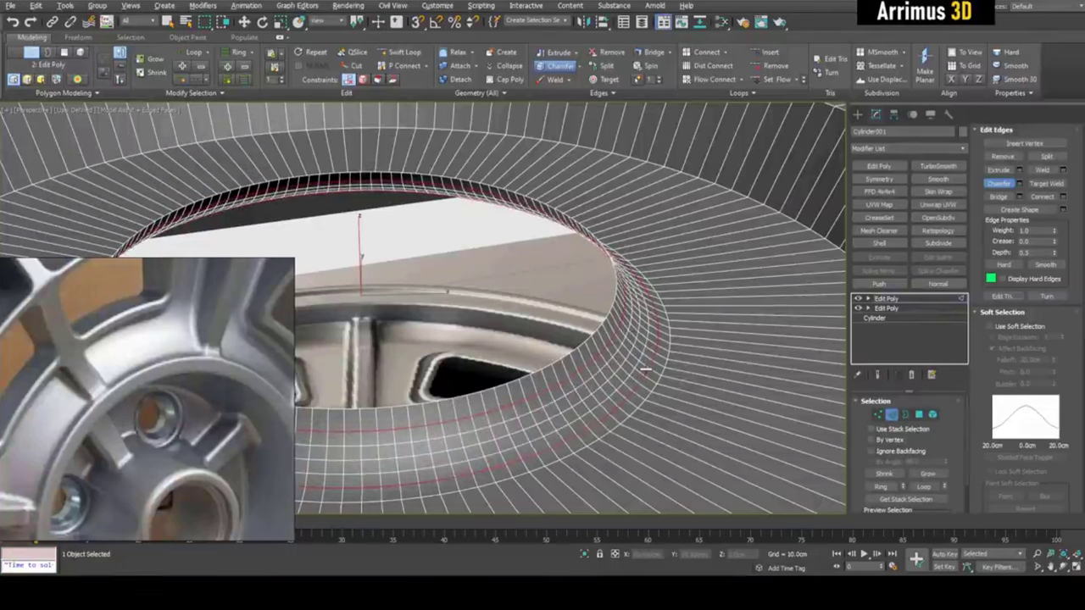
left_click(644, 364)
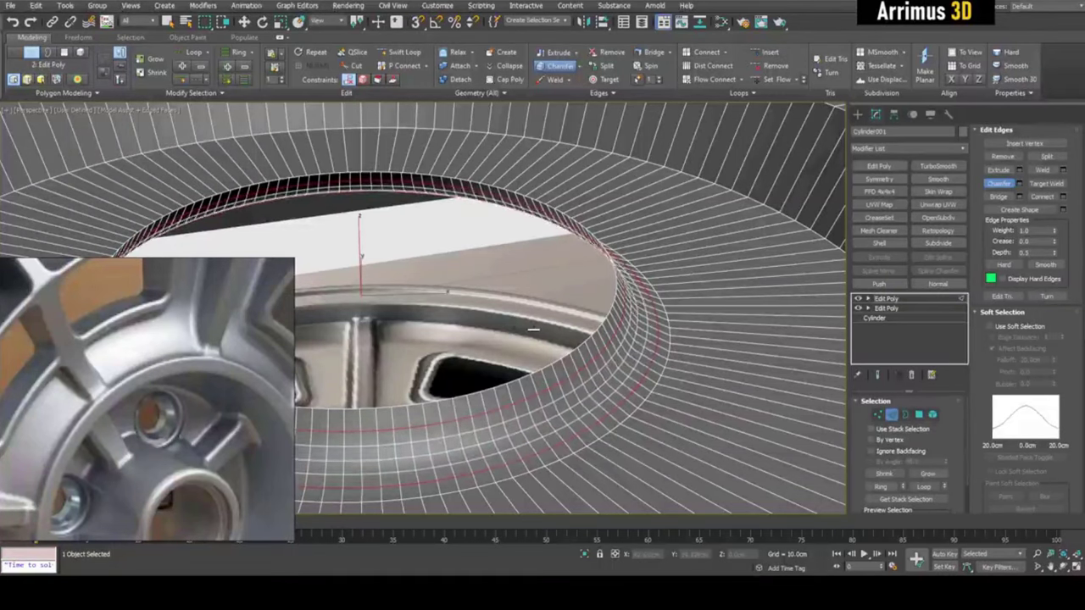
scroll(492, 279, "down", 6)
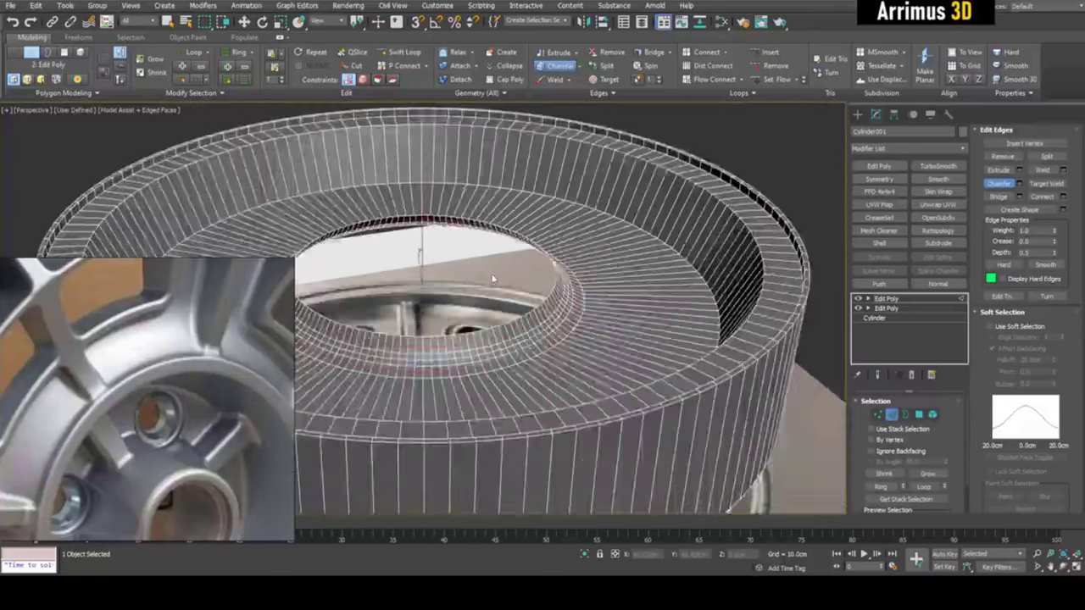
scroll(508, 286, "up", 3)
key("F4")
scroll(481, 292, "up", 3)
scroll(481, 293, "up", 3)
key("F4")
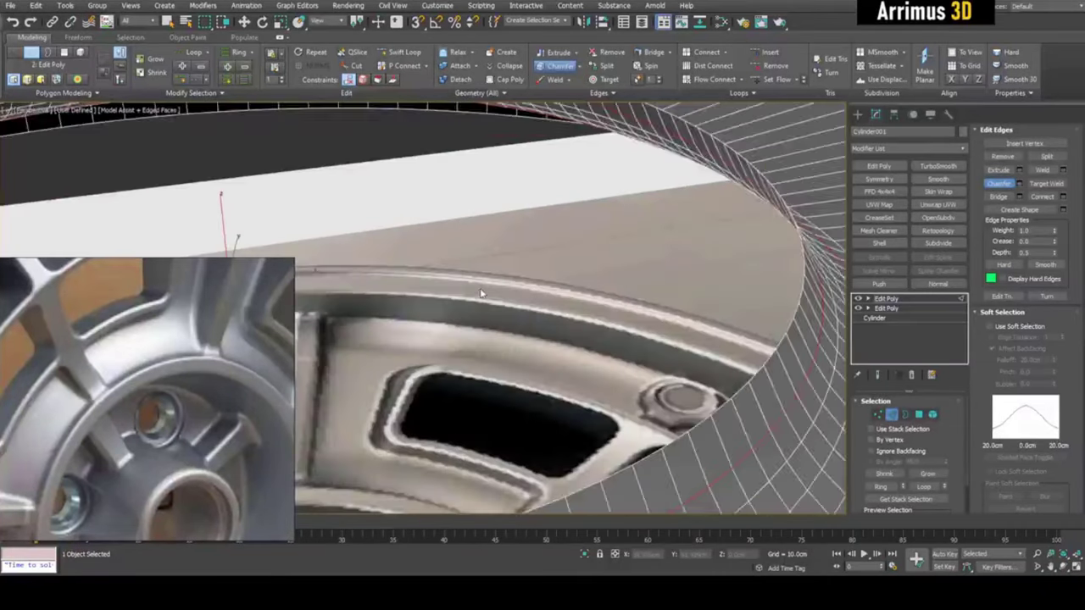
Leave edge editing and add another Edit Poly modifier to the wheel, with its Soft Selection settings collapsed and its Edit Geometry settings expanded.
scroll(482, 293, "down", 6)
key("2")
key("q")
left_click(879, 166)
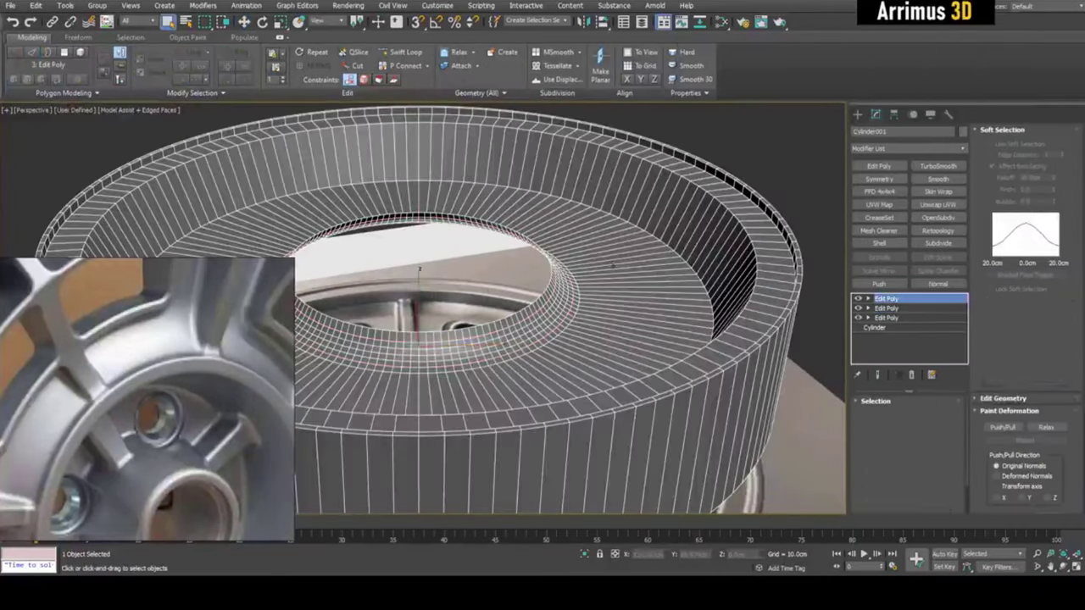
left_click(1021, 131)
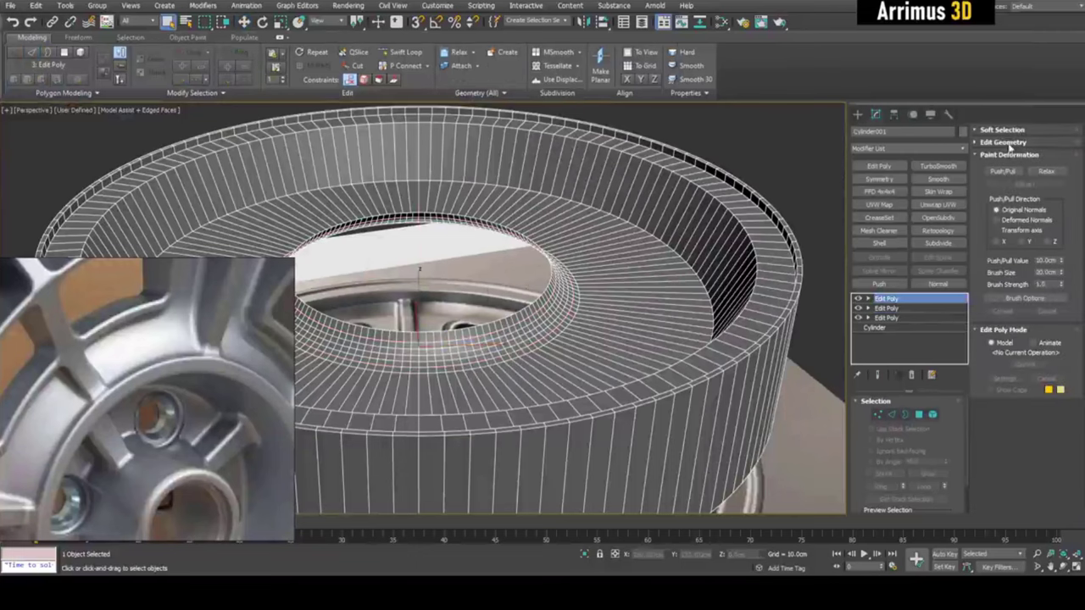
left_click(1006, 142)
key("2")
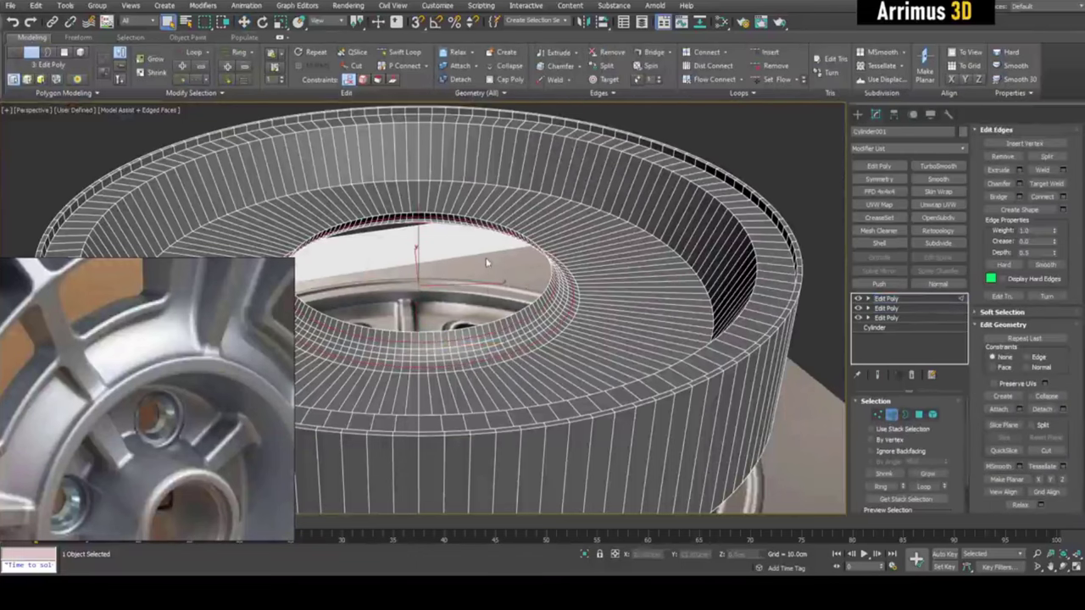
middle_click_drag(464, 265, 489, 273)
left_click(489, 274)
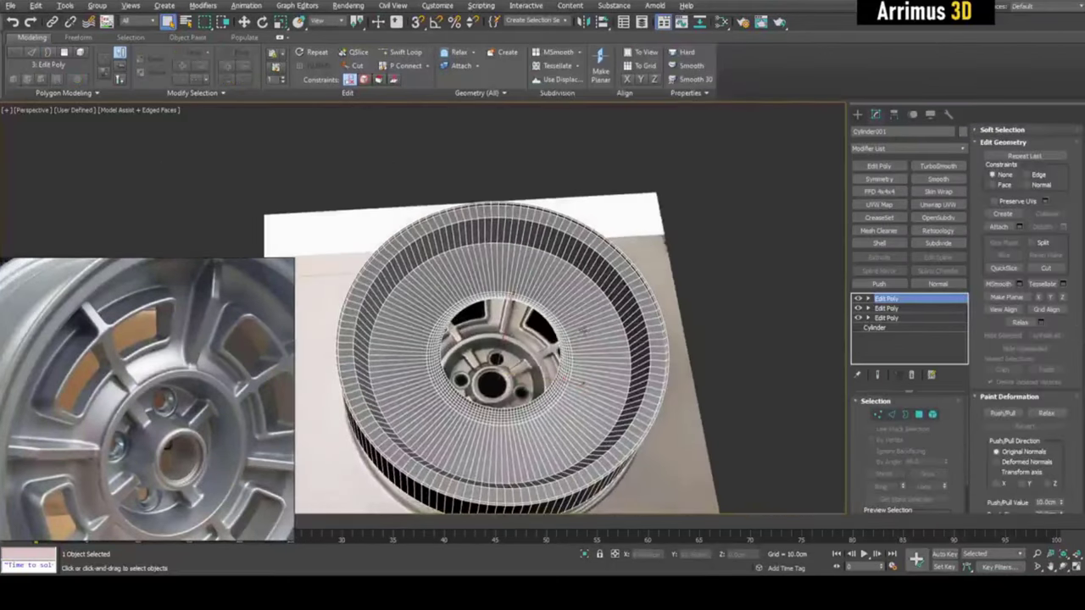
key("w")
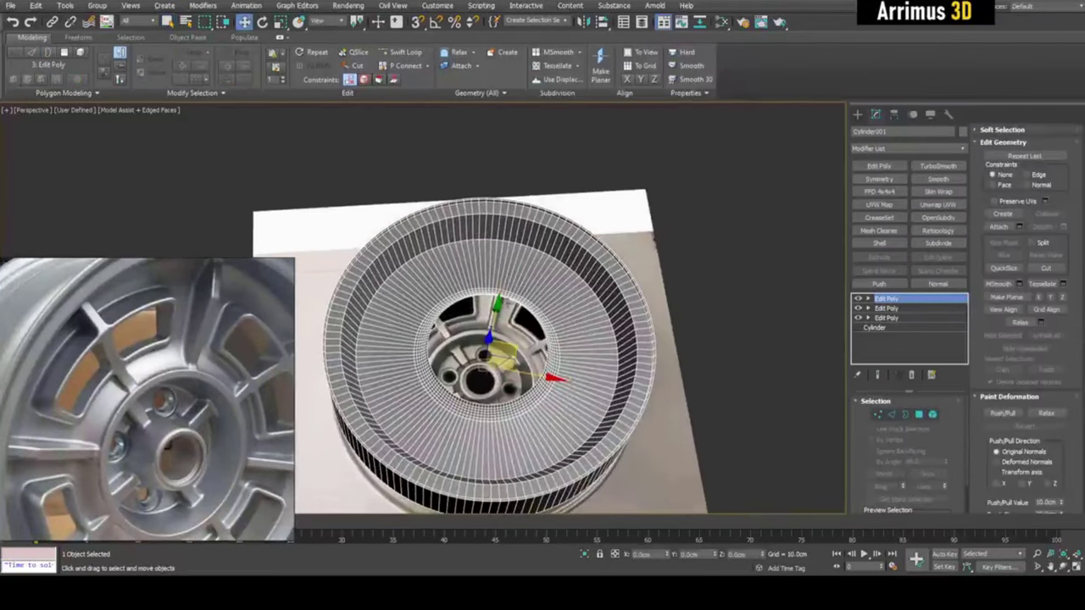
middle_click_drag(486, 263, 511, 314, "alt")
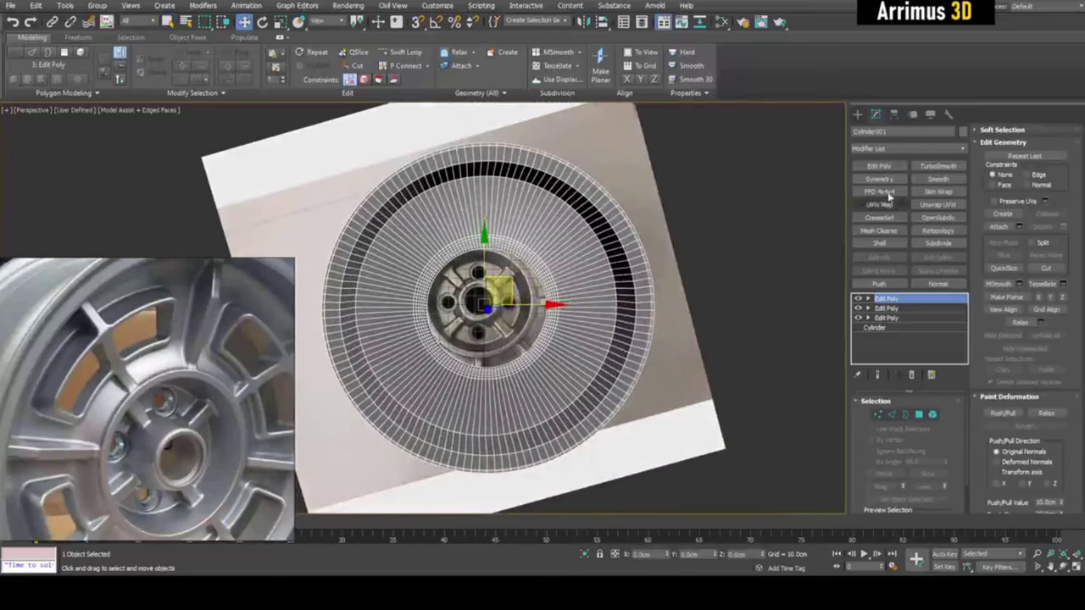
Add a Slice modifier to the wheel, try its Remove Bottom option, and activate its slice plane for editing.
left_click(963, 149)
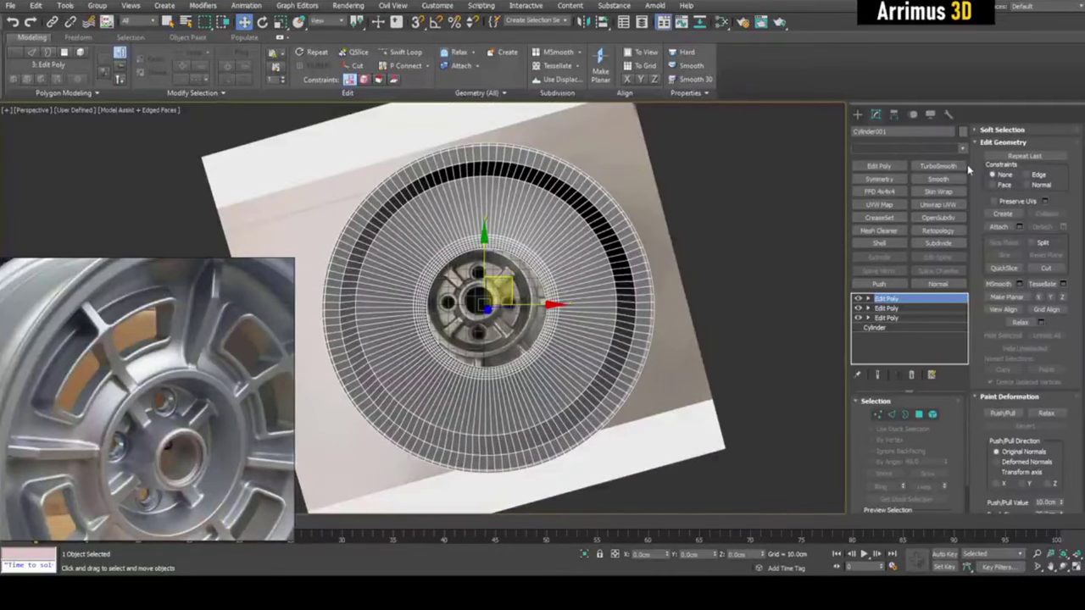
left_click(905, 449)
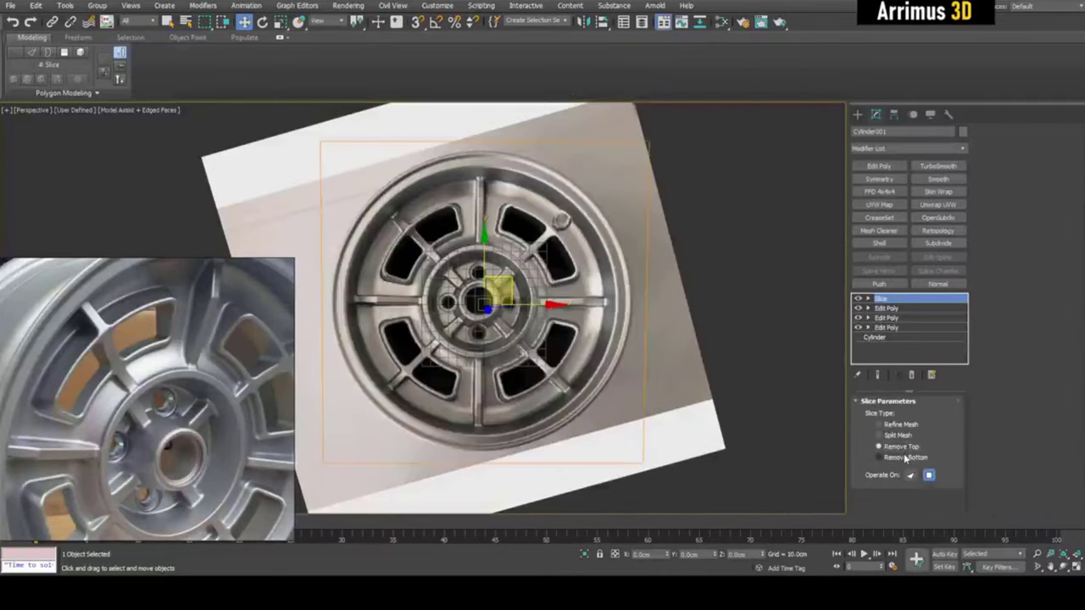
left_click(904, 456)
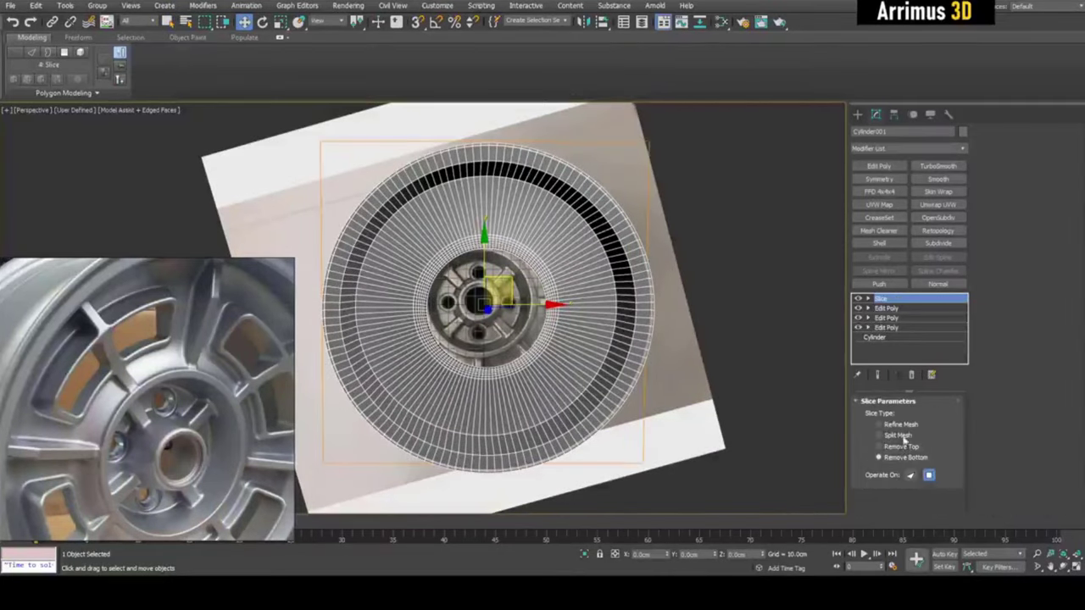
left_click(869, 299)
left_click(884, 307)
With angle snap on, rotate the slice plane 90° about Y and set it to Remove Top, keeping half the wheel.
key("e")
middle_click_drag(549, 237, 532, 187, "alt")
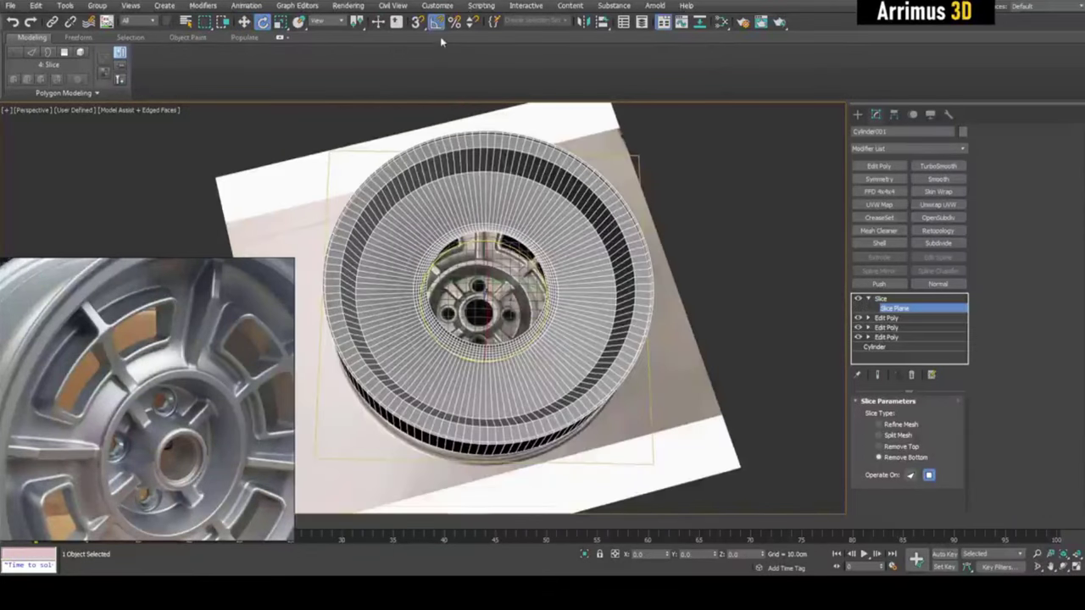
left_click(438, 28)
right_click(438, 28)
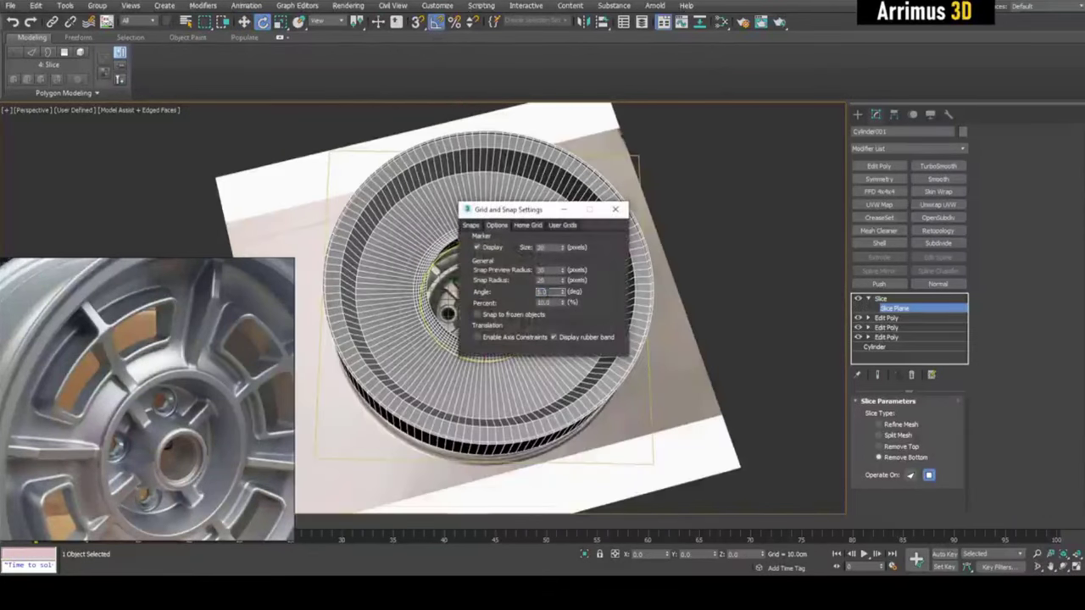
left_click(616, 210)
middle_click_drag(548, 235, 543, 204, "alt")
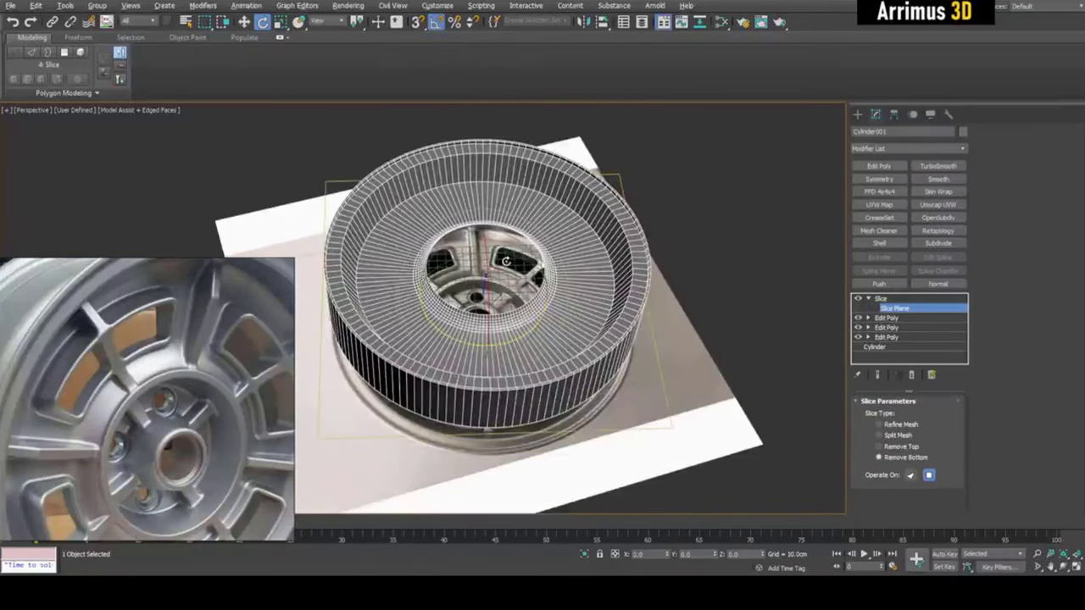
left_click_drag(506, 258, 521, 258)
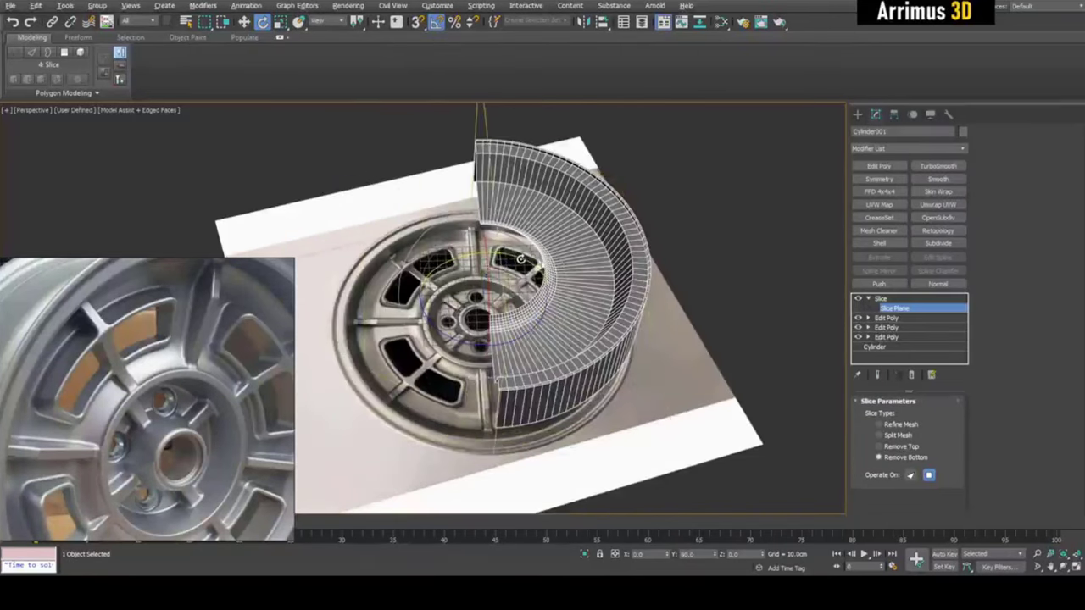
left_click(879, 446)
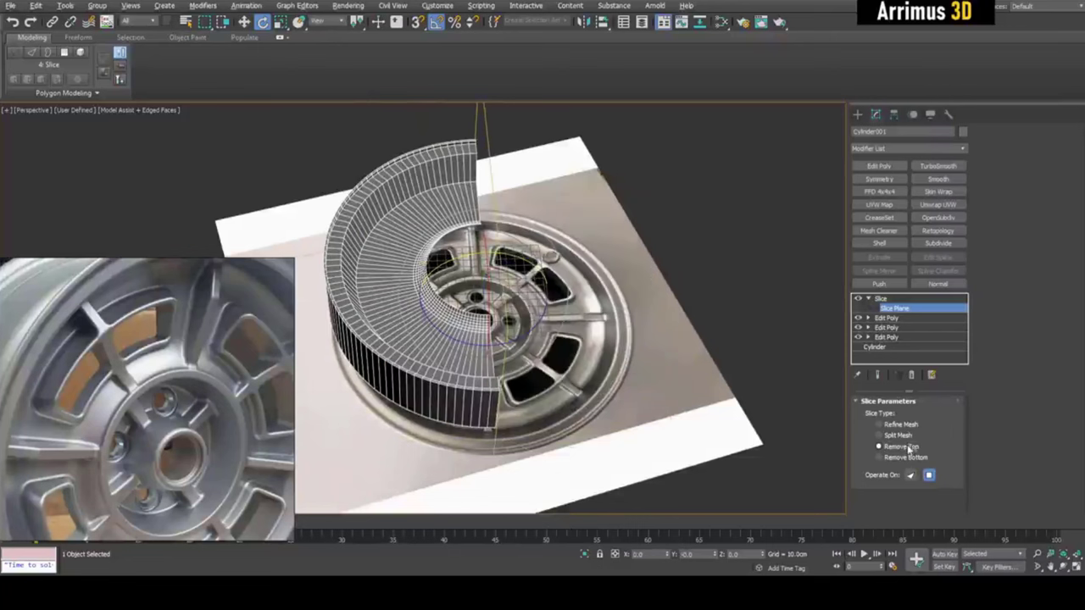
key("1")
Duplicate the Slice modifier in the stack and rotate the copy's plane -90° about Z to keep a quarter of the wheel.
right_click(880, 300)
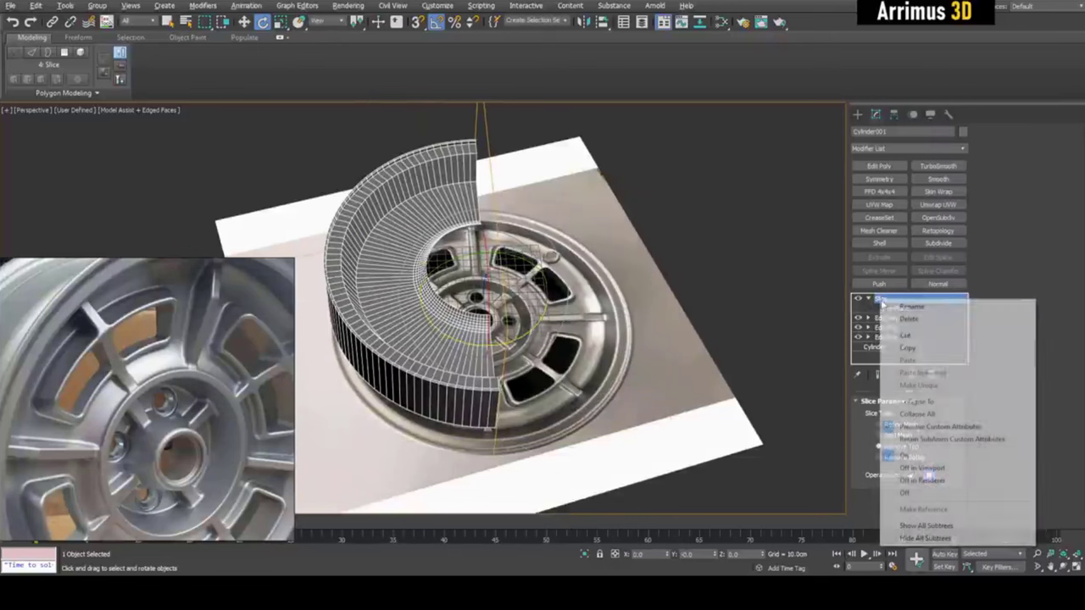
left_click(905, 347)
right_click(888, 297)
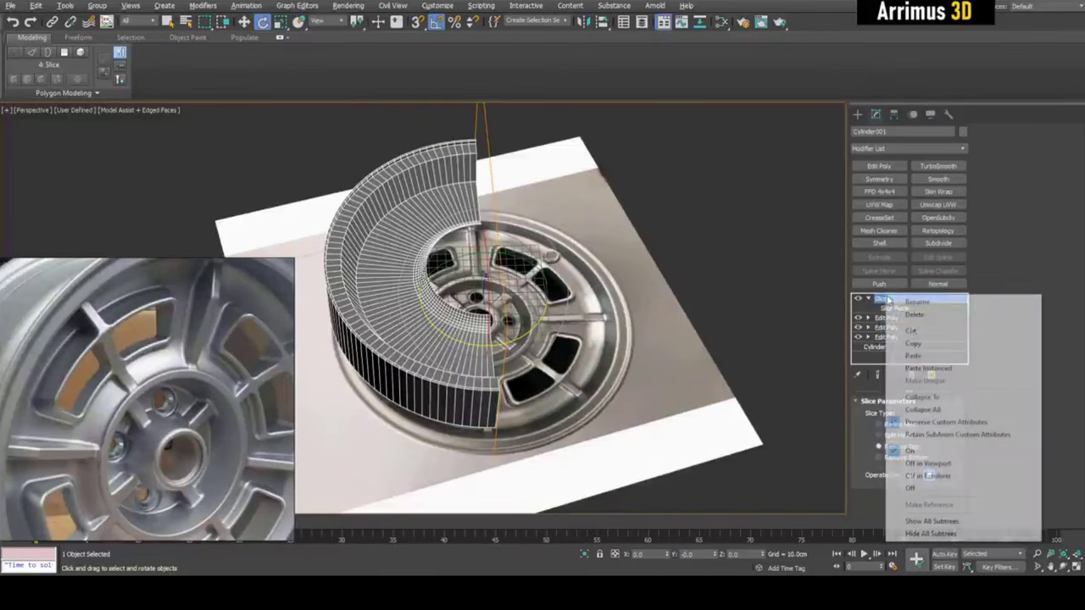
left_click(913, 355)
middle_click_drag(559, 303, 542, 365, "alt")
key("1")
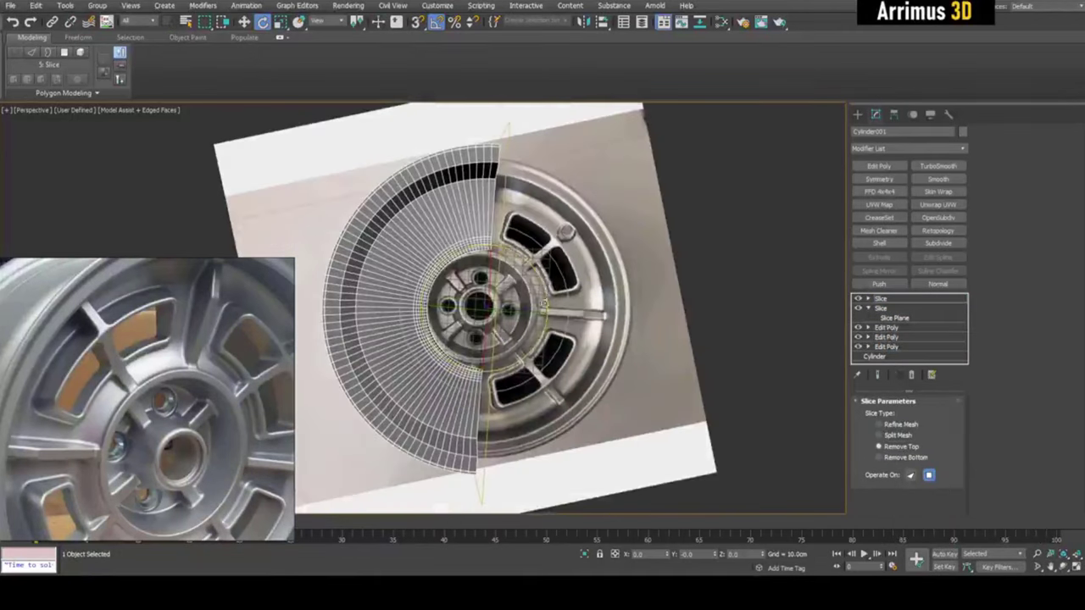
left_click_drag(537, 266, 552, 277)
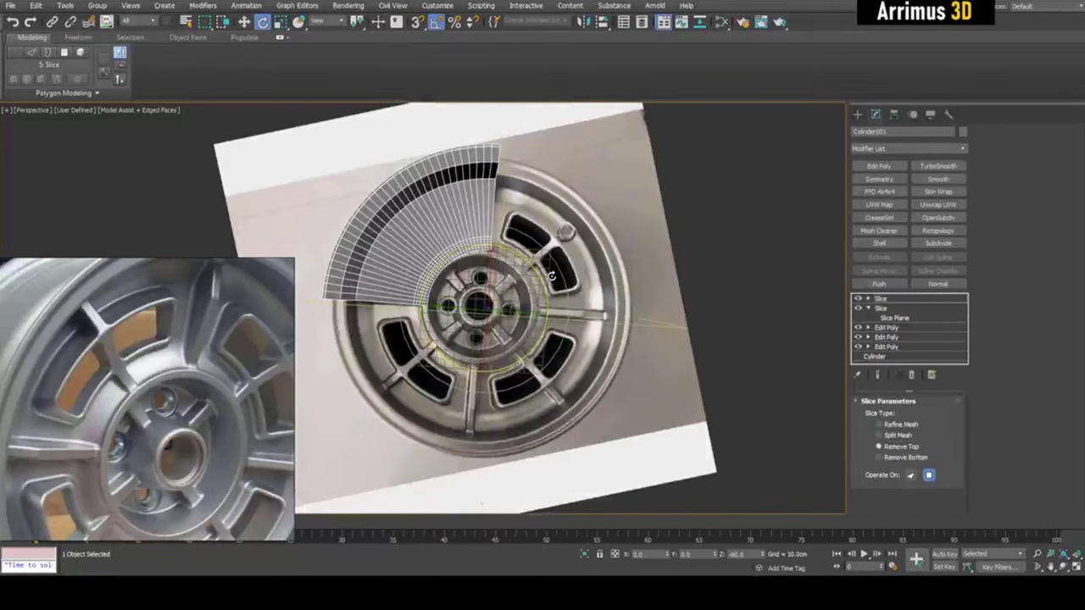
Duplicate the top Slice modifier again and rotate its plane -45° about Z, leaving a one-eighth wedge of the wheel.
right_click(882, 299)
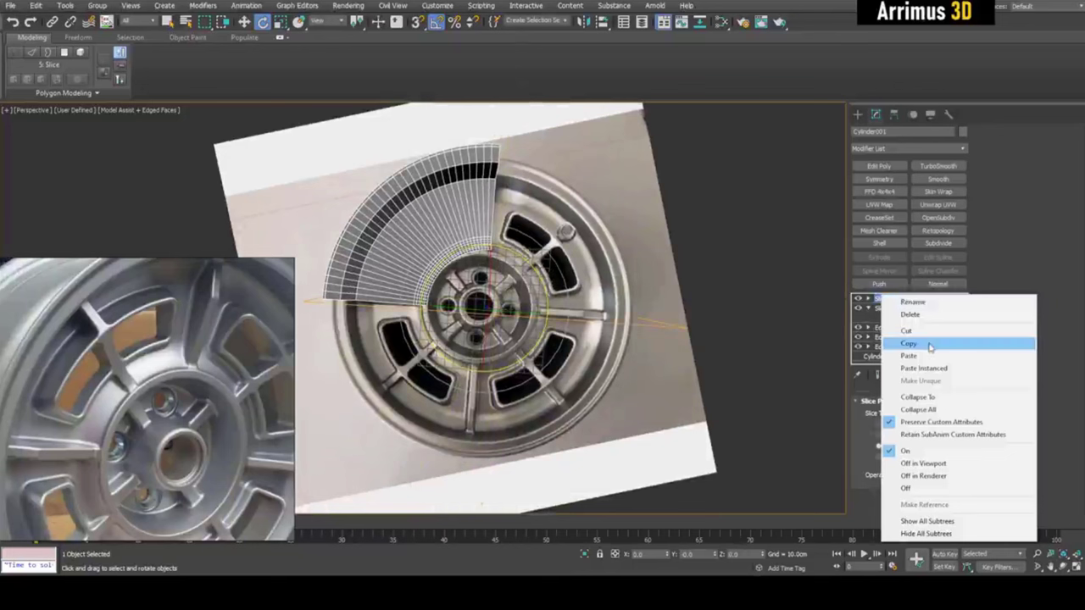
left_click(927, 345)
right_click(892, 299)
left_click(924, 361)
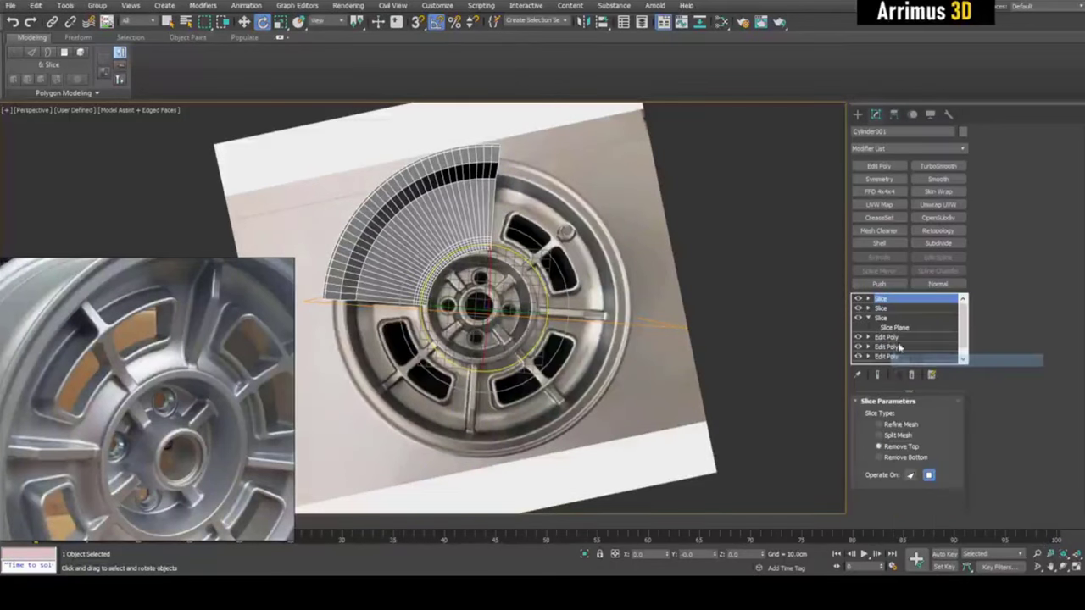
key("1")
key("1")
key("1")
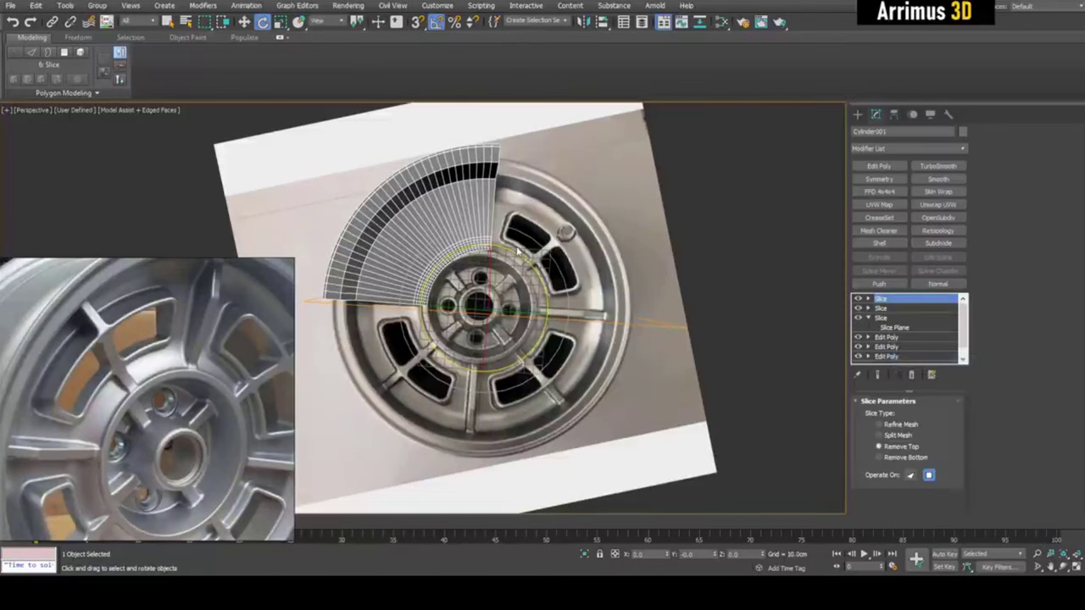
left_click_drag(509, 246, 517, 252)
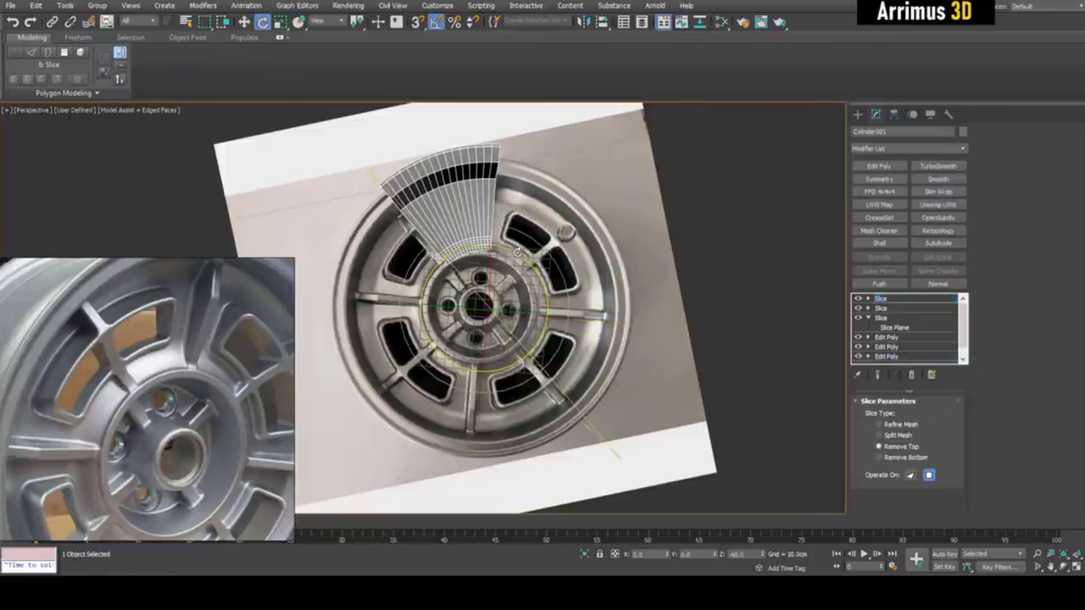
key("1")
key("q")
Add an Edit Poly modifier to the wedge, test a point-to-point selection across its disc polygons, clear it, and leave polygon editing.
scroll(467, 212, "up", 4)
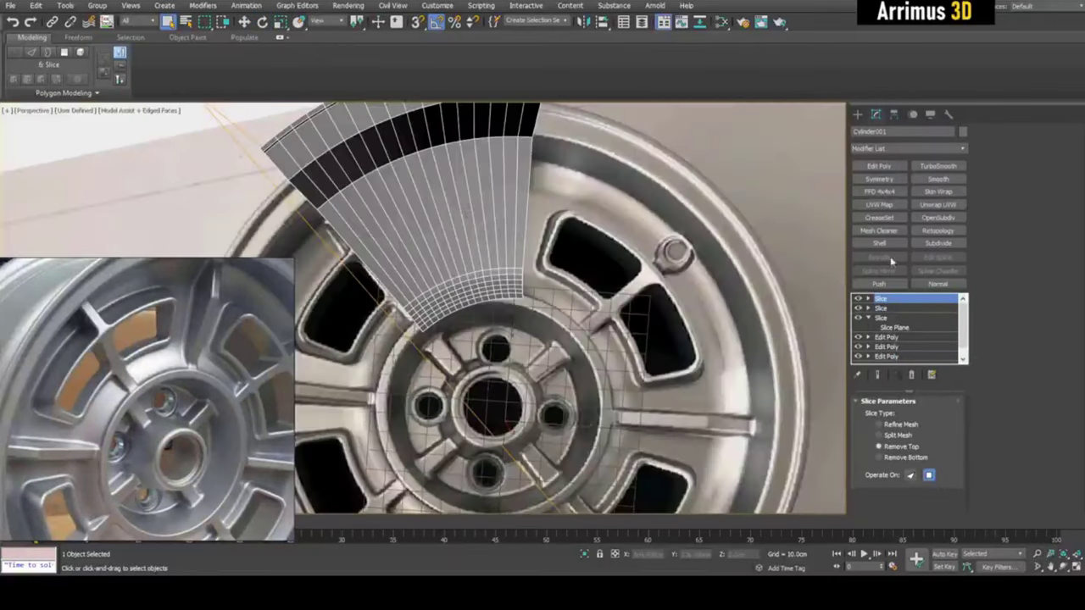
left_click(879, 166)
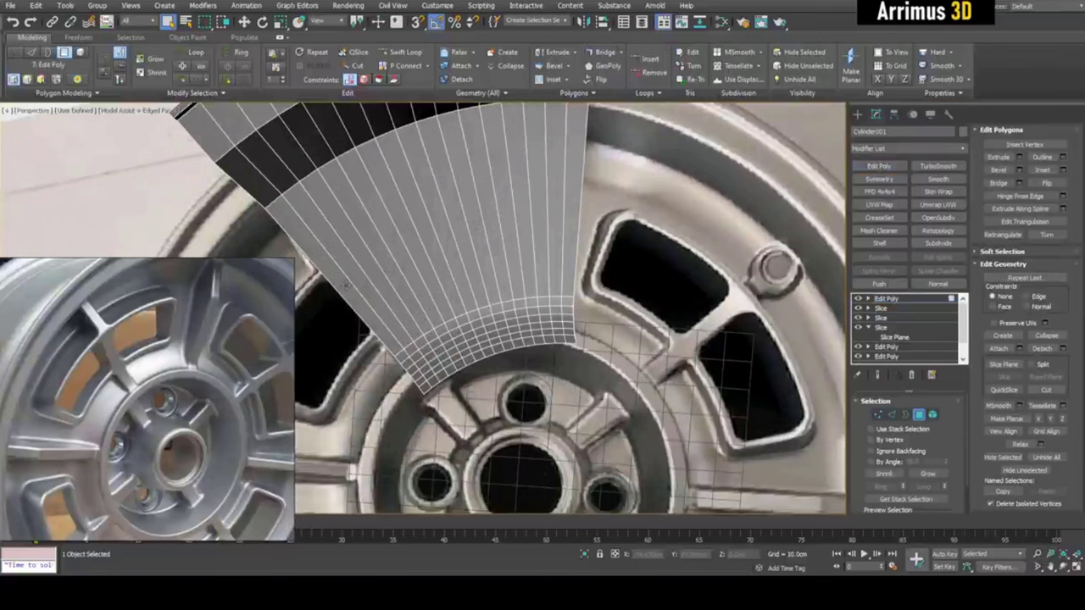
left_click(346, 285)
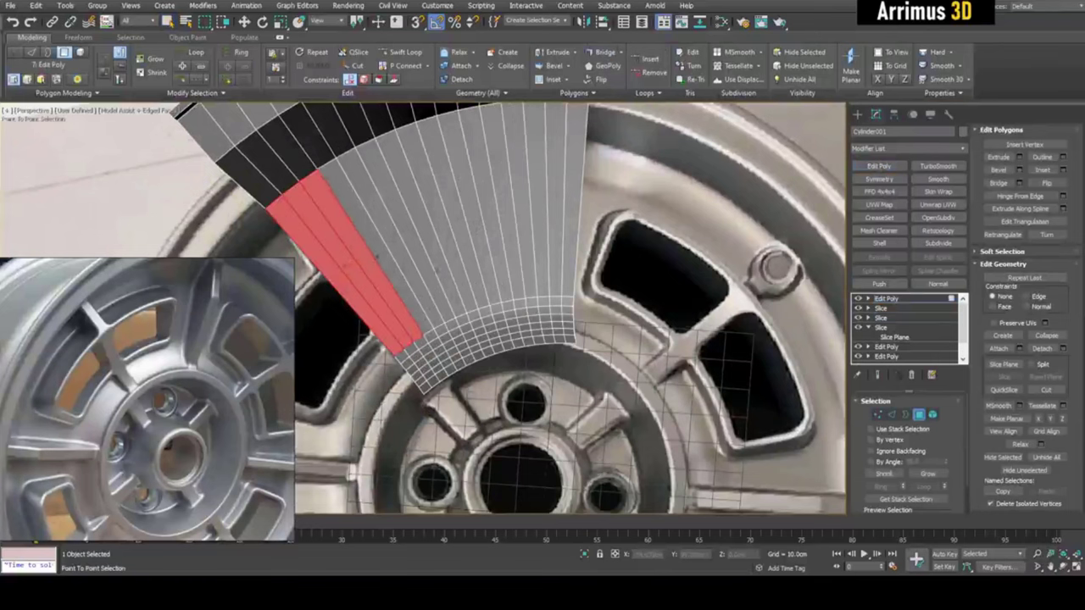
left_click(502, 211)
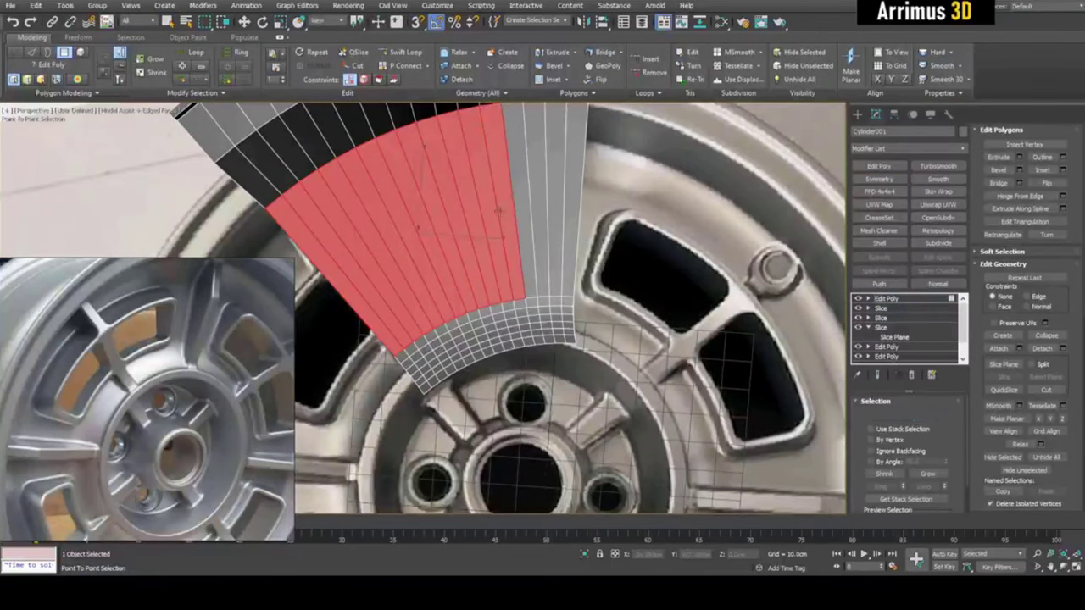
right_click(502, 212)
left_click(642, 241)
scroll(597, 273, "down", 4)
middle_click_drag(567, 307, 566, 295, "alt")
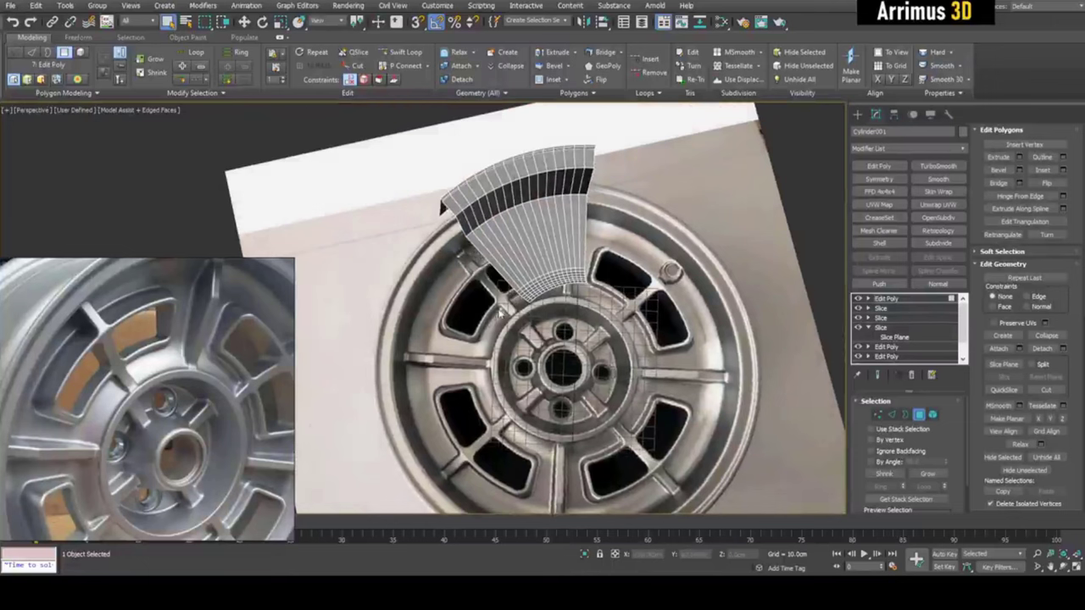
scroll(515, 332, "up", 2)
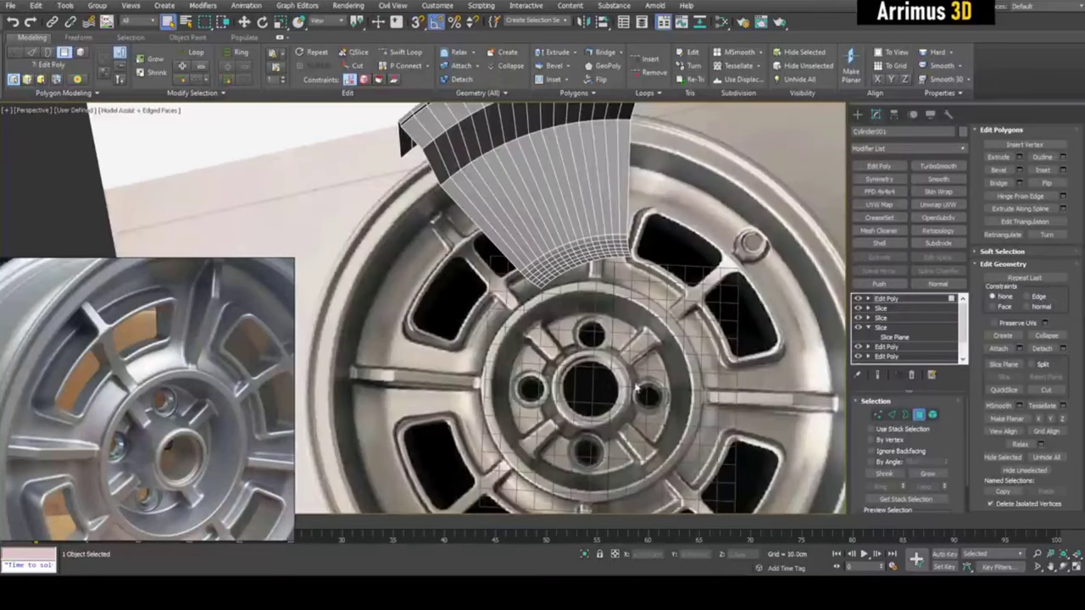
middle_click_drag(572, 240, 557, 279)
key("4")
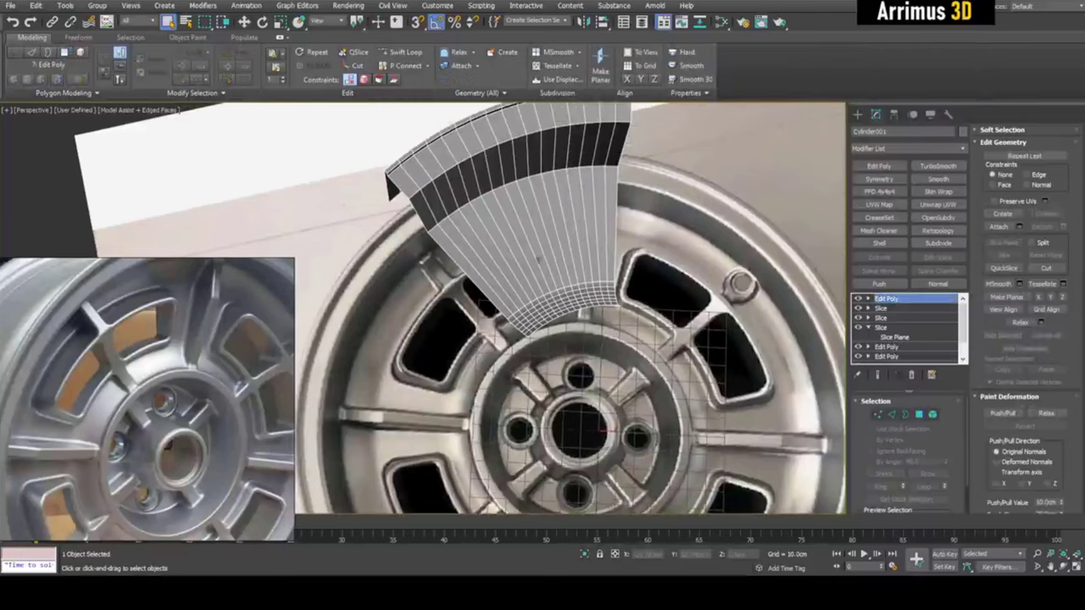
Add a Symmetry modifier on the X axis and rotate its mirror about Z so the wedge is mirrored into a quarter wheel.
middle_click_drag(527, 235, 510, 281)
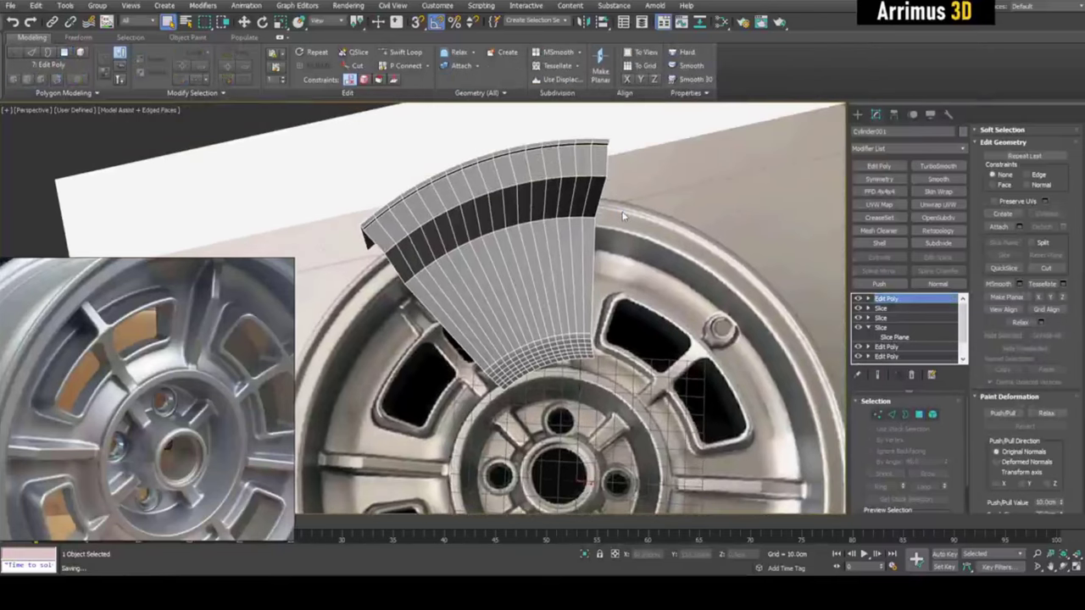
key("alt+w")
key("alt+w")
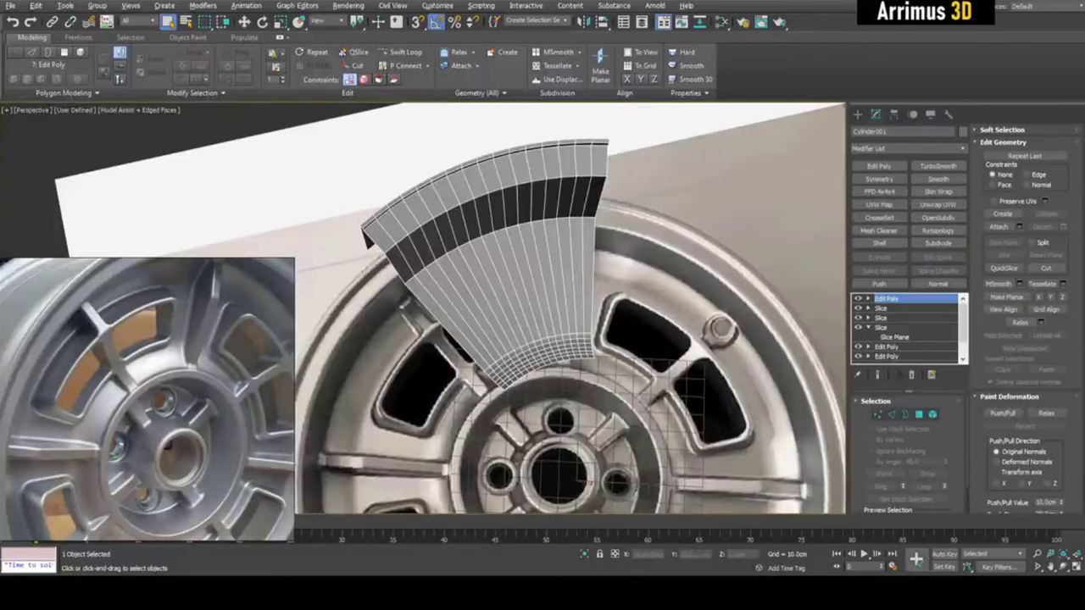
left_click(883, 180)
scroll(719, 288, "down", 3)
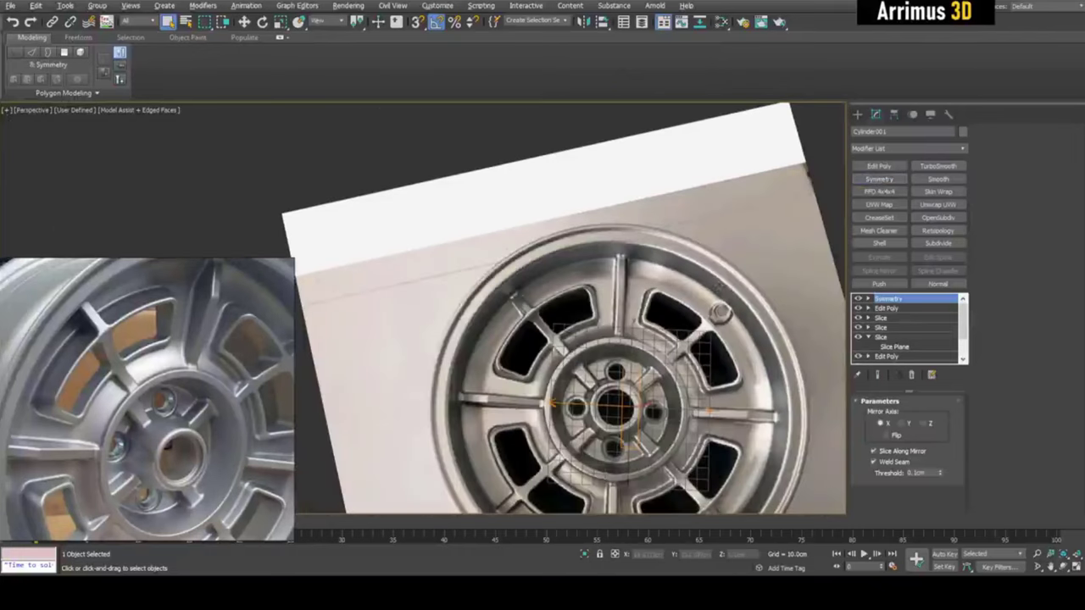
left_click(896, 438)
key("w")
middle_click_drag(704, 351, 684, 326)
left_click(896, 437)
key("e")
left_click_drag(620, 322, 609, 315)
key("1")
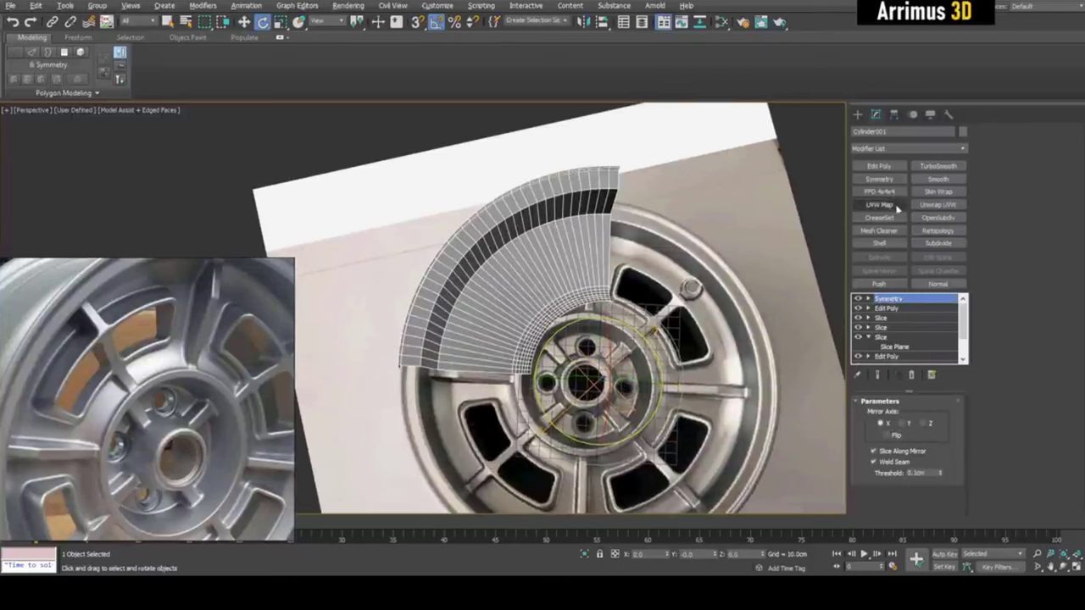
Add a second Symmetry modifier and rotate its mirror to extend the quarter wheel to a half.
left_click(885, 182)
middle_click_drag(645, 318, 632, 302)
key("1")
left_click_drag(617, 310, 581, 282)
key("1")
Add a third Symmetry modifier on the X axis to mirror the half into a full wheel.
left_click(878, 181)
key("1")
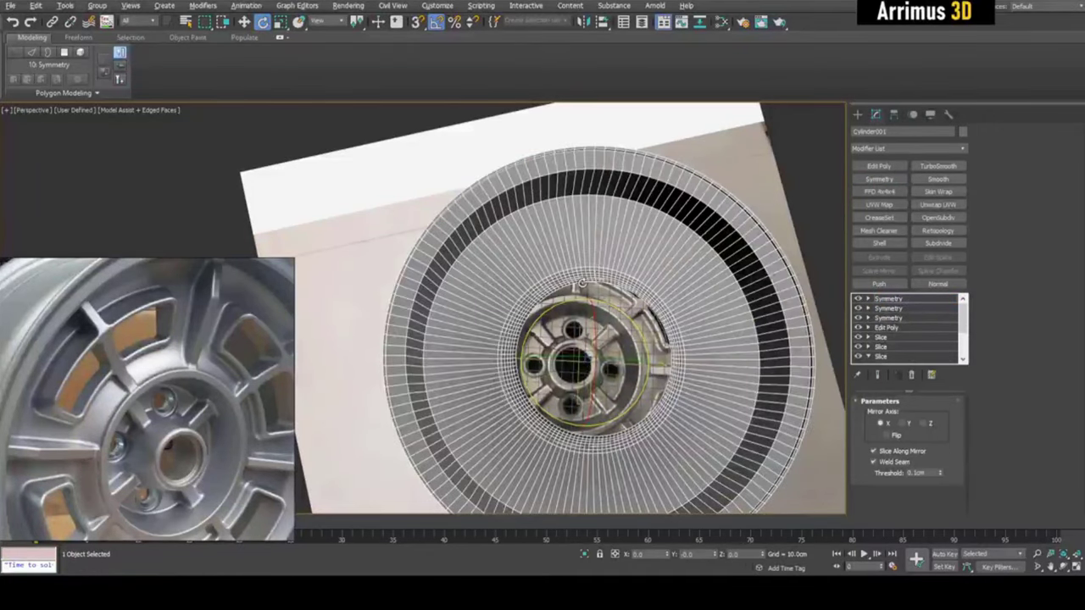
key("1")
key("q")
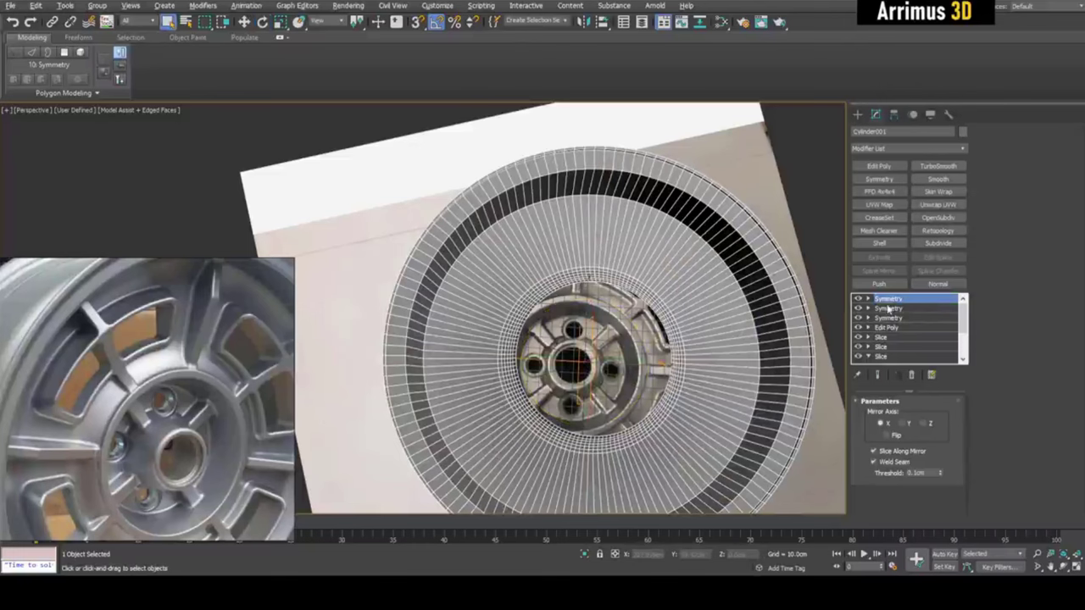
In the Top view, add a second Edit Poly modifier beneath the three Symmetry modifiers to edit the wedge alone.
scroll(550, 249, "up", 5)
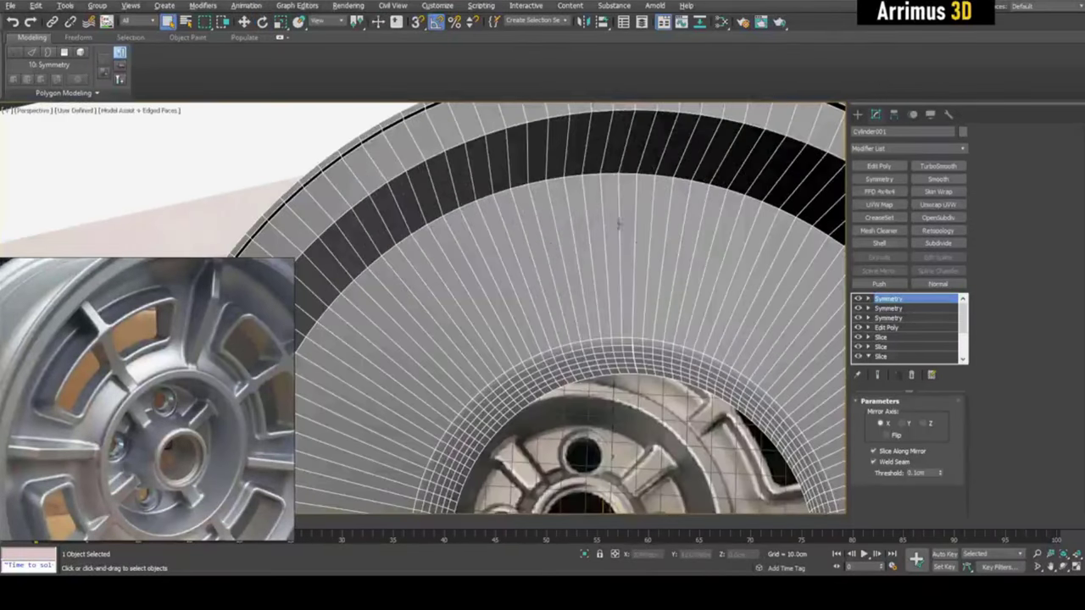
key("alt+w")
key("alt+w")
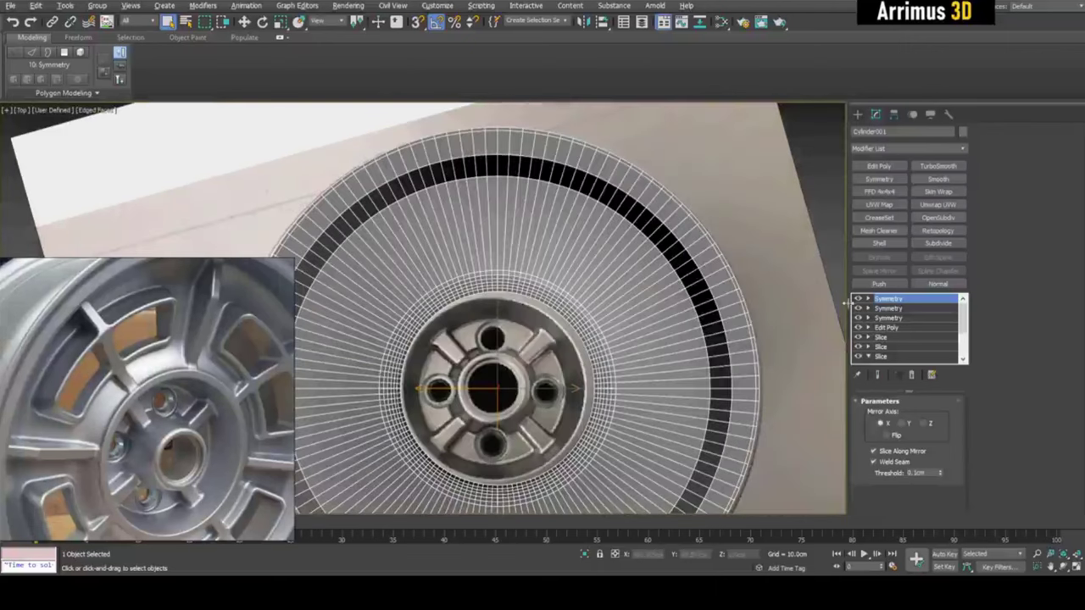
left_click(892, 327)
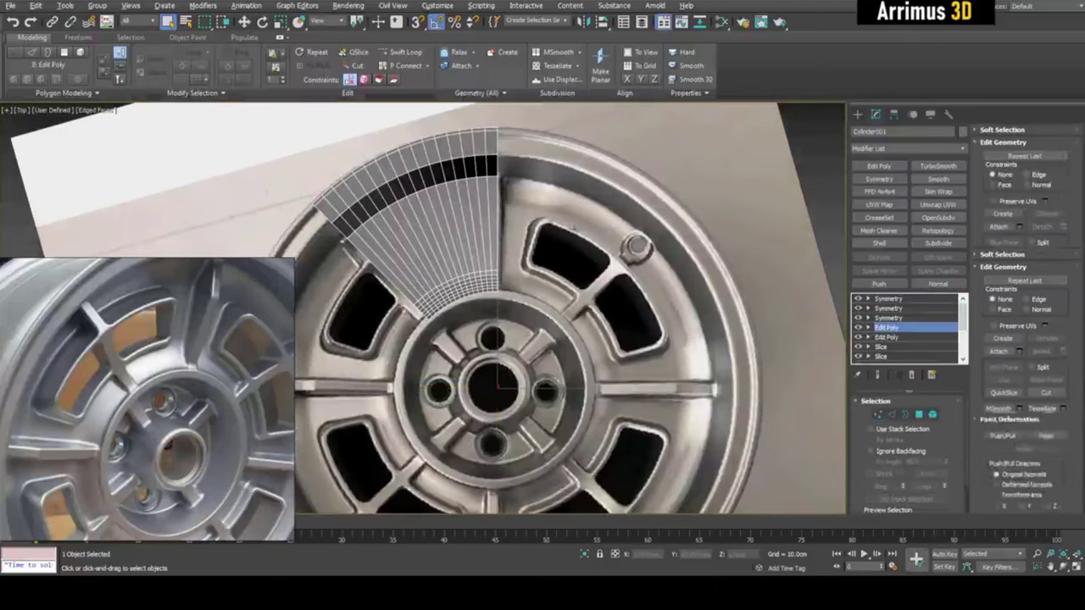
scroll(479, 203, "up", 2)
scroll(526, 315, "up", 4)
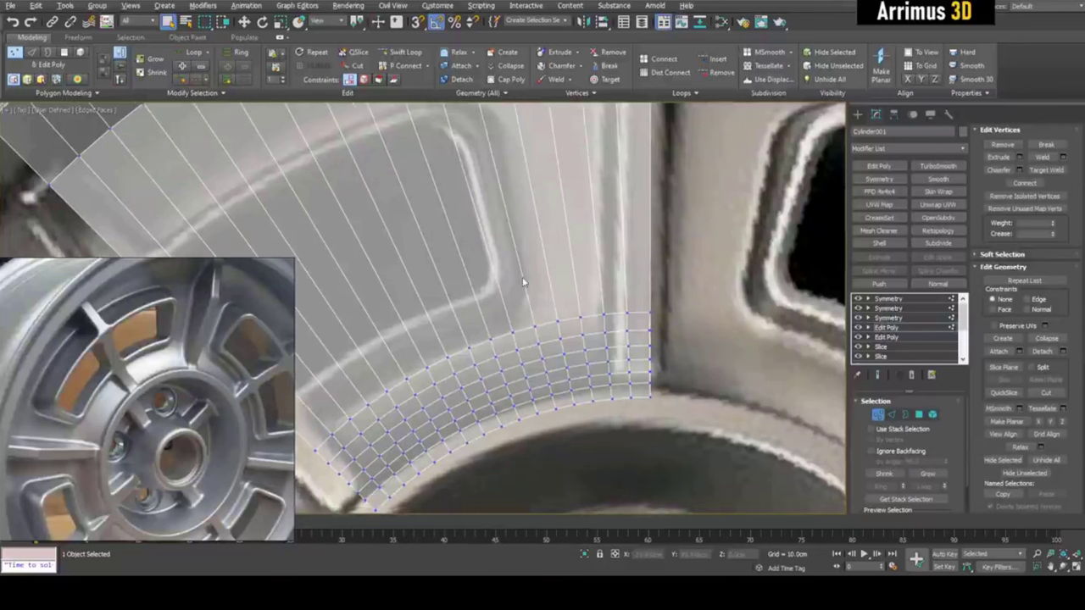
Insert edge loops along the inner and outer edges of the spoke window in the reference photo with Swift Loop.
middle_click_drag(514, 270, 514, 281)
key("alt+1")
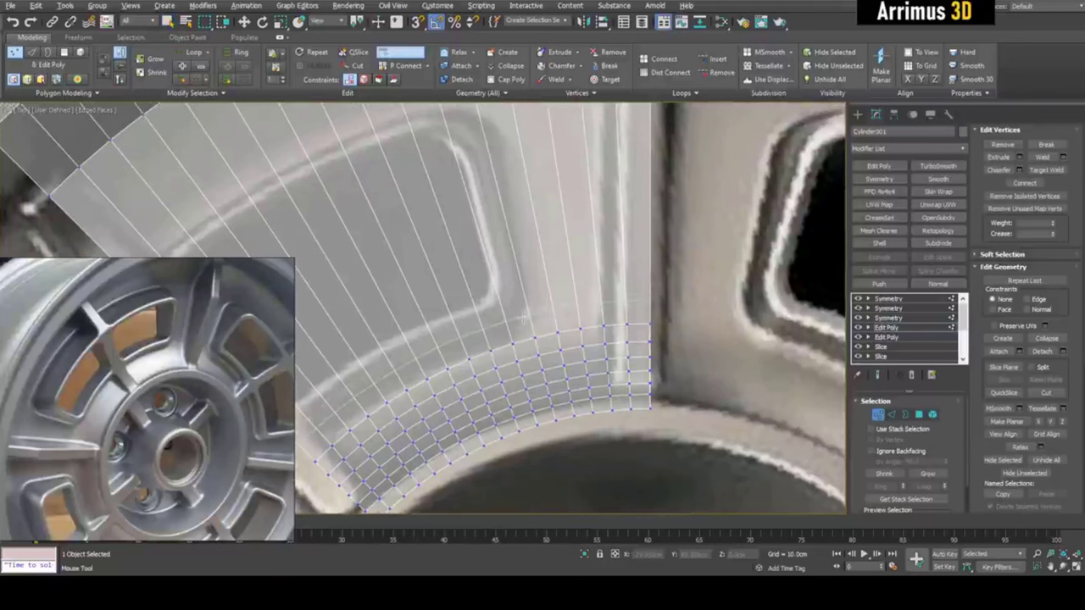
left_click(513, 328)
middle_click_drag(488, 179, 562, 196)
left_click(490, 183)
right_click(490, 187)
key("q")
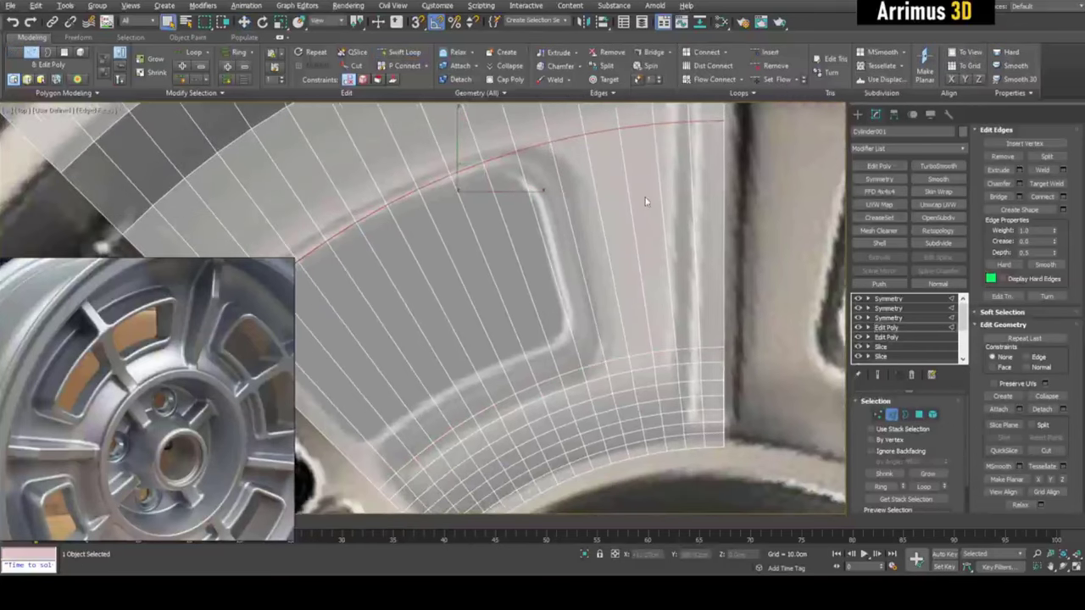
Insert two more Swift Loop edge loops beside the first pair to define the width of the window's rim.
left_click(649, 204)
middle_click_drag(602, 229, 660, 207)
key("alt+1")
left_click(626, 315)
left_click(534, 157)
right_click(534, 158)
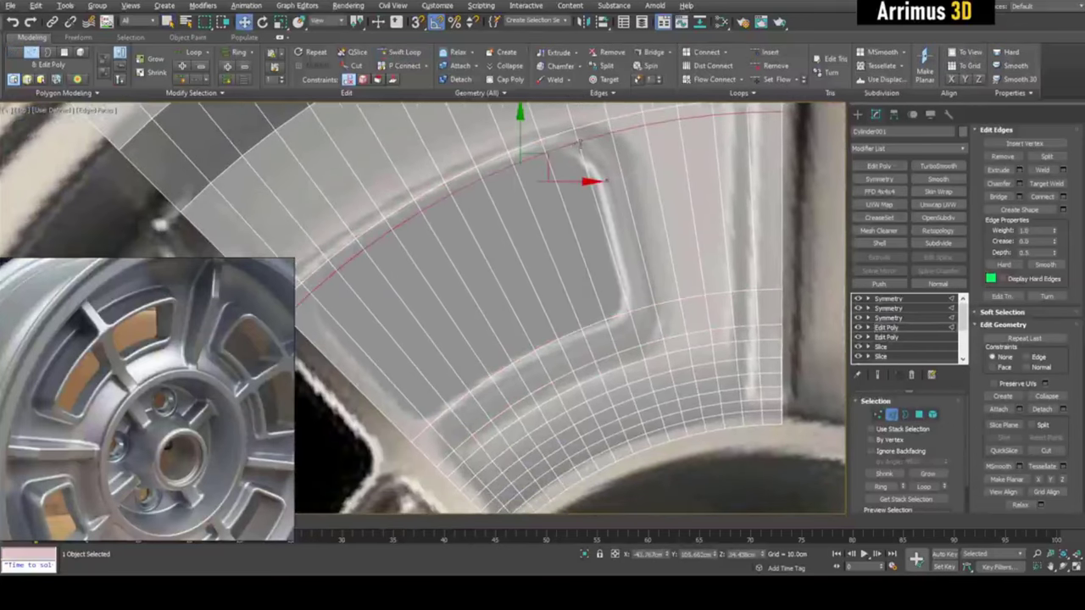
key("4")
middle_click_drag(469, 268, 475, 267)
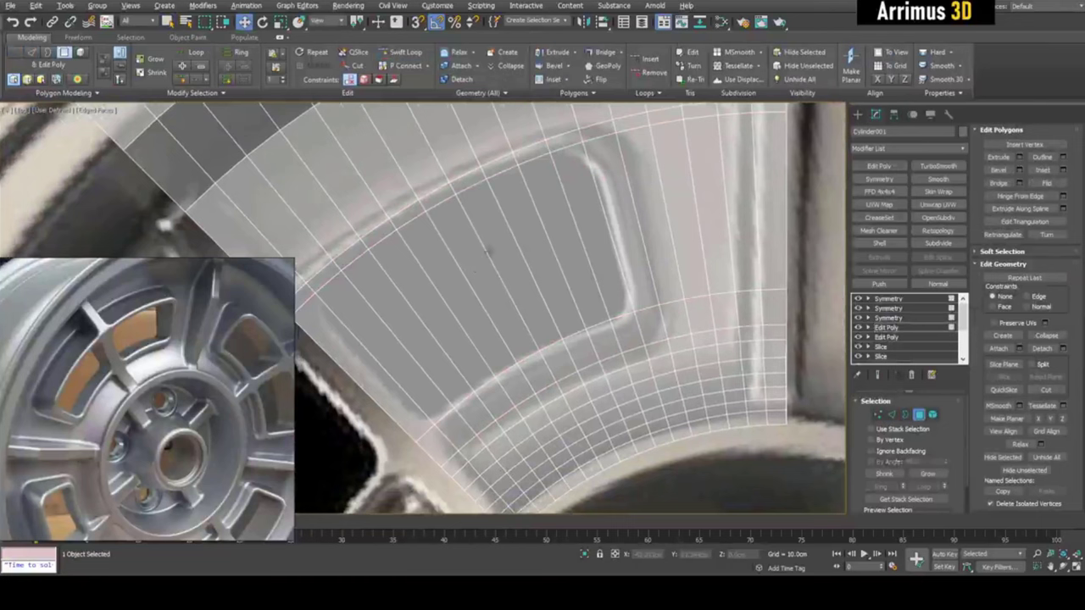
key("2")
key("q")
left_click(639, 180)
key("alt+1")
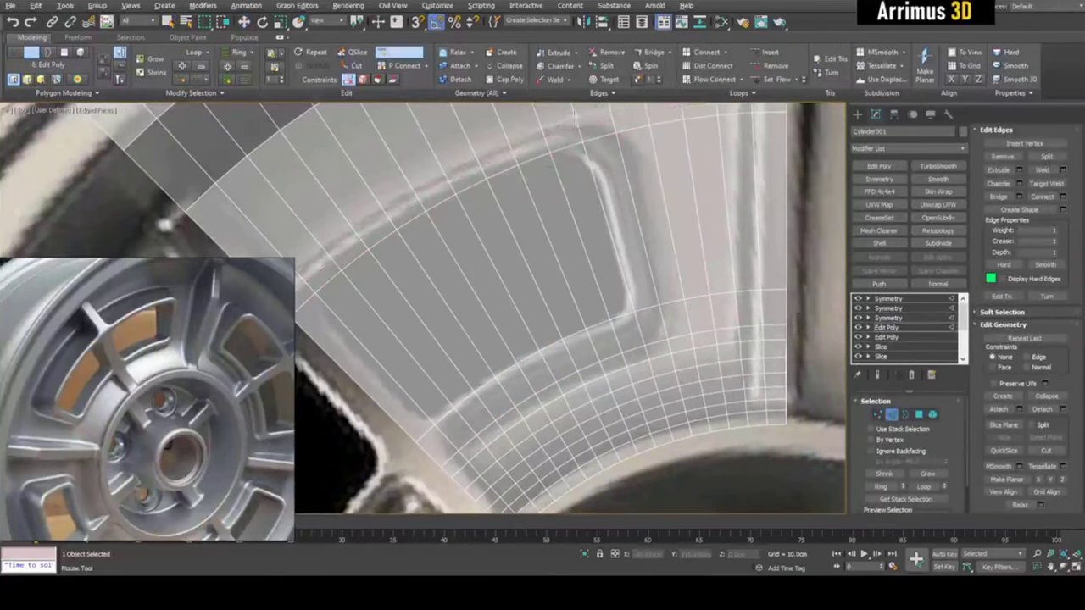
left_click(513, 153)
key("ctrl+z")
key("ctrl+z")
key("ctrl+z")
key("ctrl+z")
key("ctrl+z")
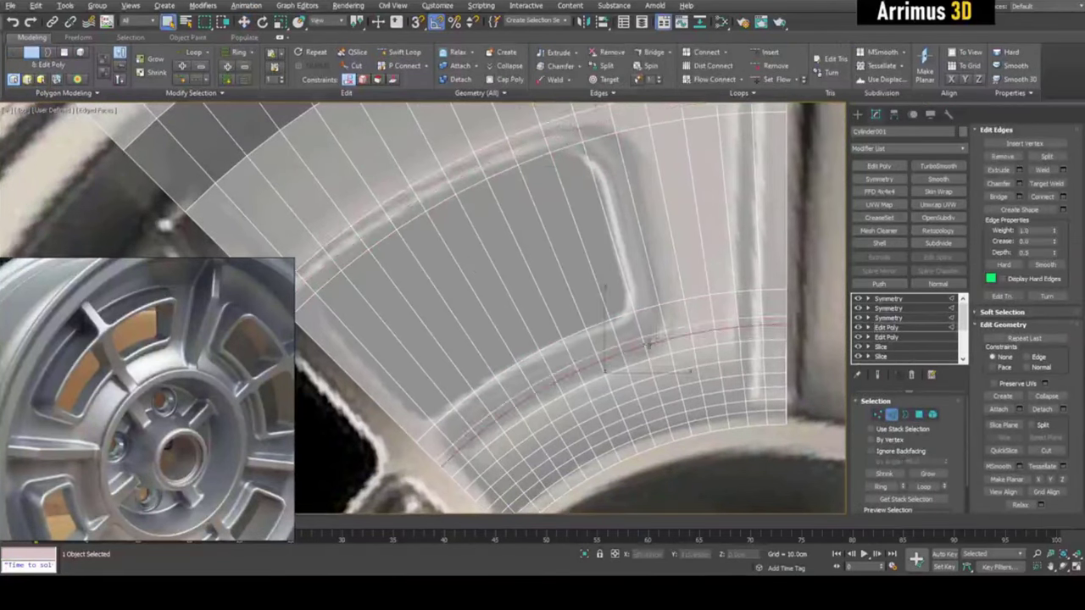
Select the U-shaped strip of polygons around the window area with point-to-point selection.
left_click(649, 322)
left_click(600, 133)
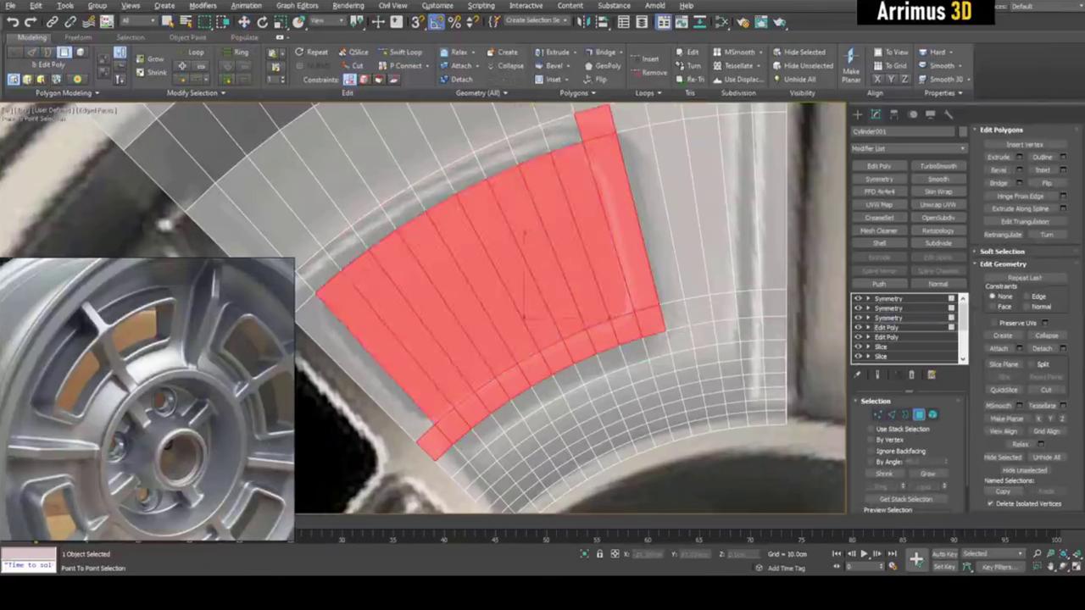
left_click(301, 285)
right_click(302, 285)
Extrude the selected U-shaped strip upward in the Perspective view to form a raised rim around the window.
key("alt+w")
middle_click(550, 364)
key("alt+w")
middle_click_drag(549, 364, 528, 284, "alt")
scroll(508, 220, "up", 3)
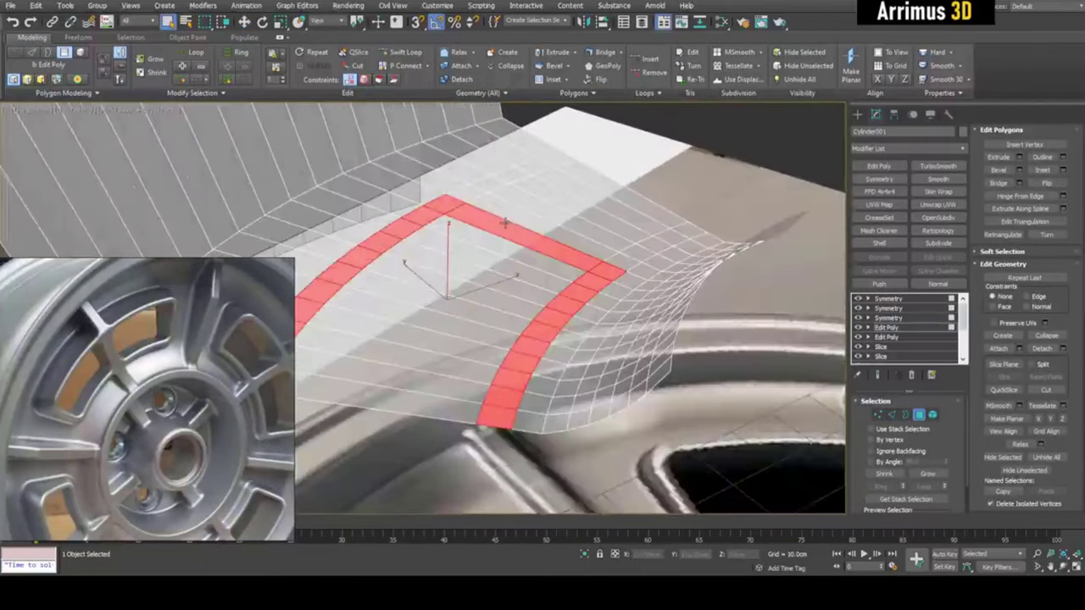
middle_click_drag(509, 220, 497, 222, "alt")
key("w")
left_click_drag(493, 245, 495, 215, "shift")
key("alt+x")
key("q")
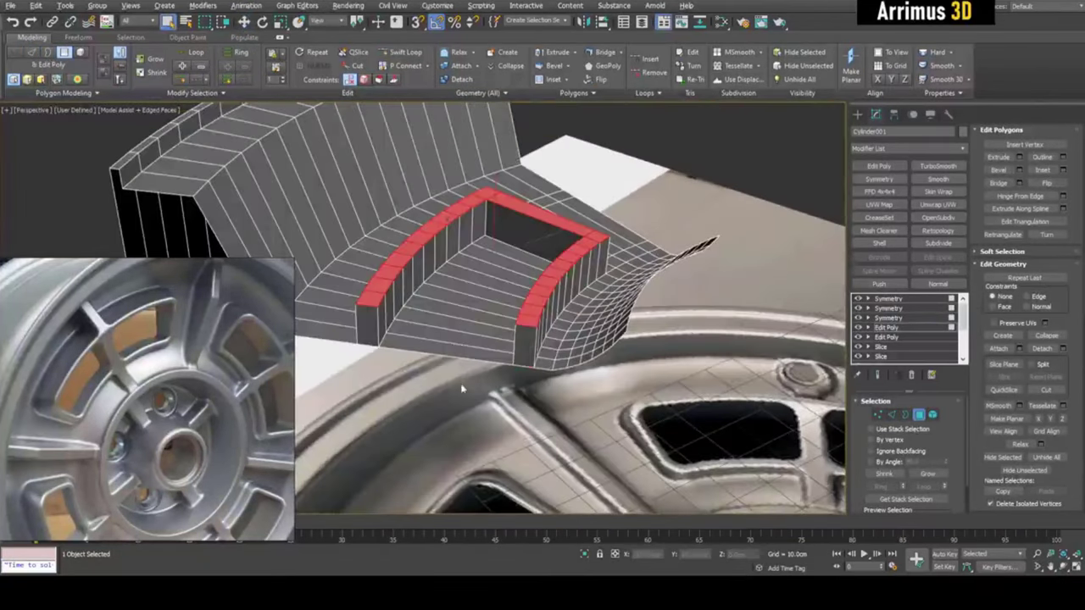
Delete the polygons enclosed by the raised rim and the two end caps on the wedge's mirror border.
left_click(444, 412)
middle_click_drag(444, 411, 457, 463, "alt")
left_click(521, 244)
left_click(414, 373)
right_click(413, 374)
key("Delete")
left_click(503, 390)
key("Delete")
left_click(359, 346)
key("Delete")
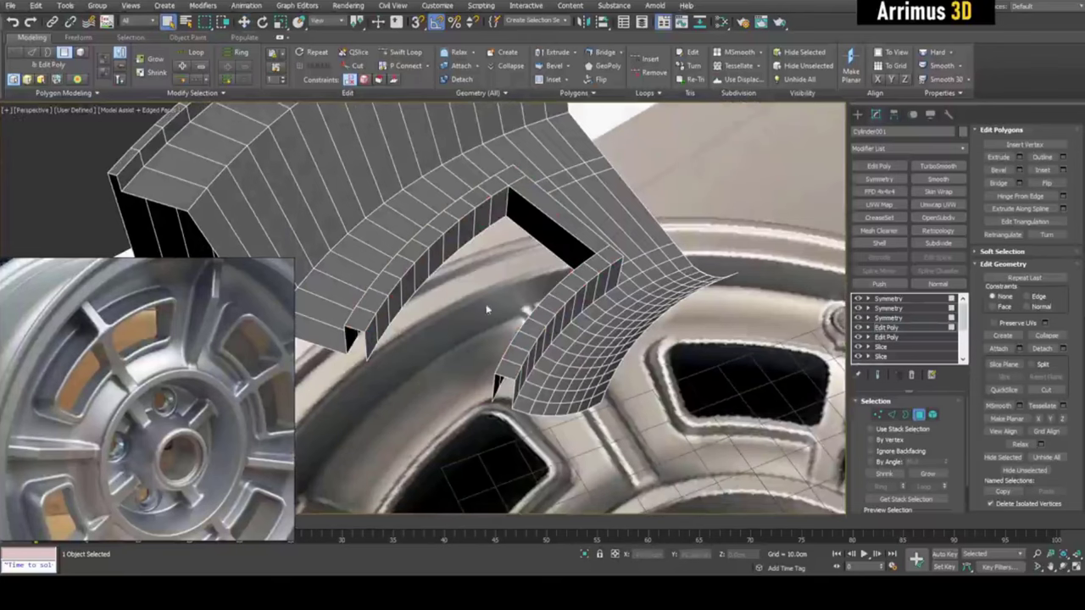
Show the full mirrored wheel, add a TurboSmooth modifier on top of the stack, and check its shading without edges.
mouse_move(487, 309)
middle_mouse_down("alt")
mouse_move(465, 336)
mouse_move(473, 321)
middle_mouse_up("alt")
left_click(877, 375)
key("F4")
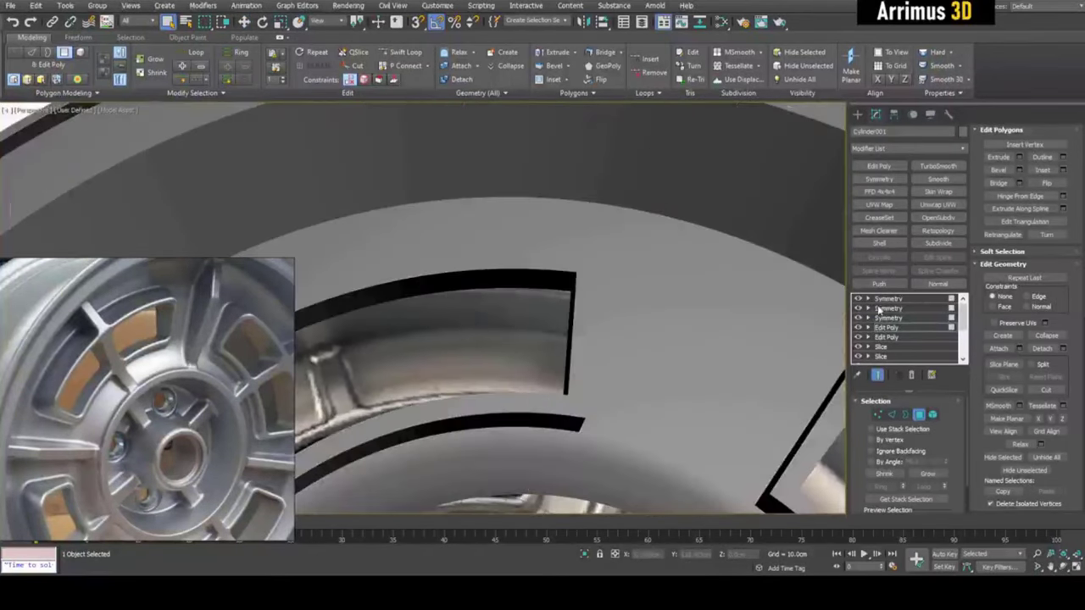
left_click(888, 299)
key("F4")
left_click(930, 166)
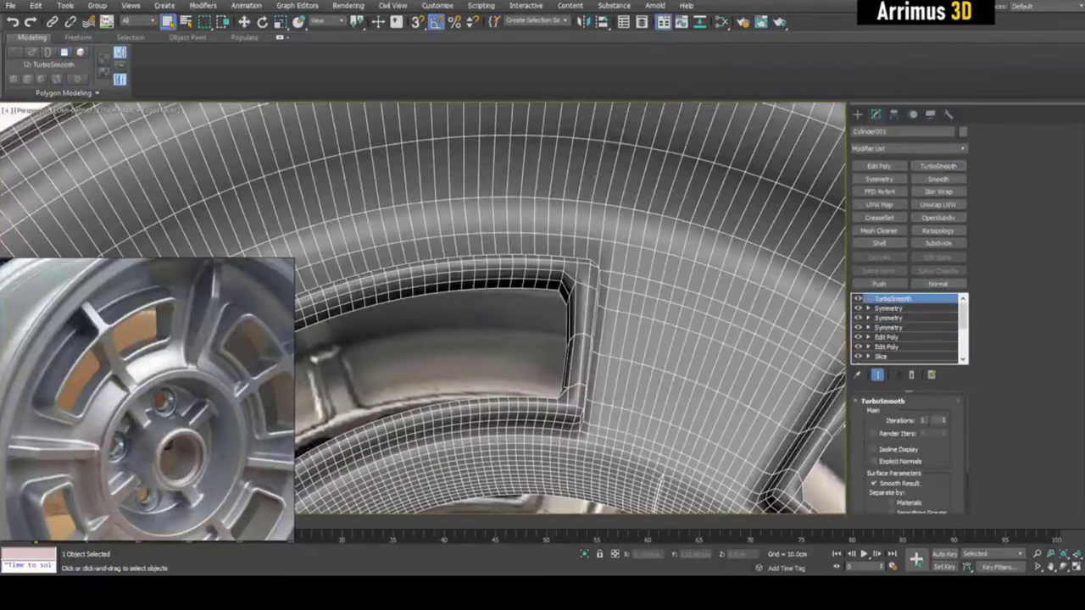
key("F4")
key("F4")
key("F4")
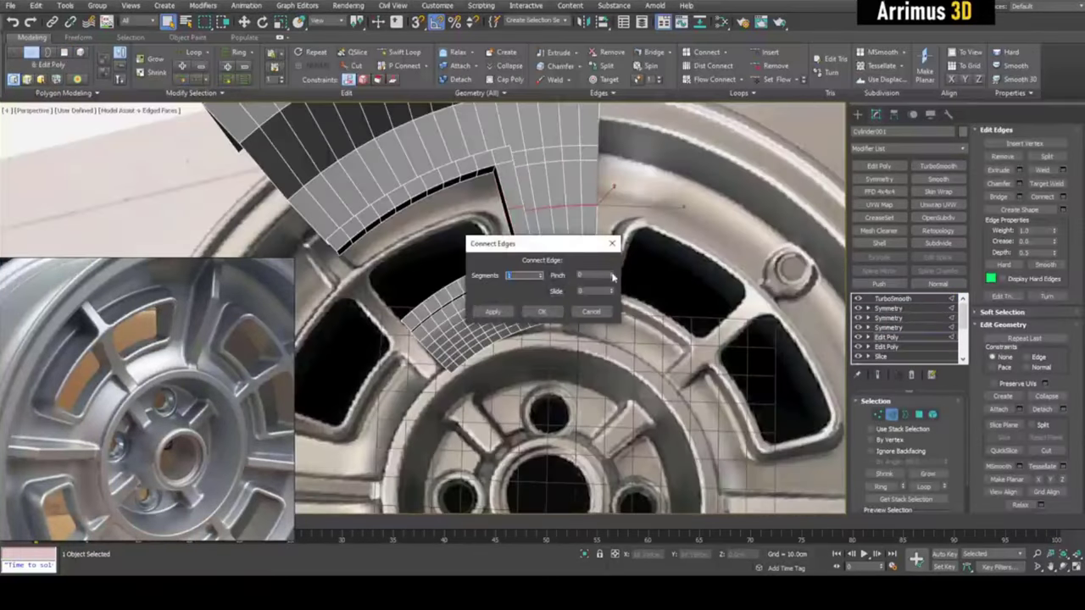
Connect the selected edges across the solid spoke area beside the window opening.
left_click(543, 312)
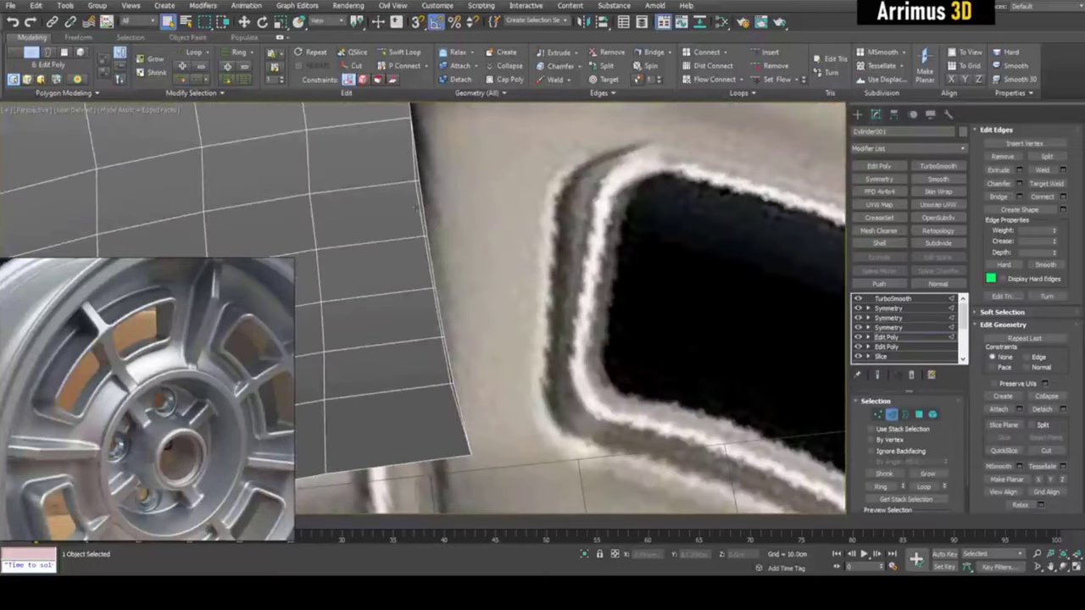
Try removing the edges along the wedge's mirror border near the hub and undo the removal.
double_click(423, 209)
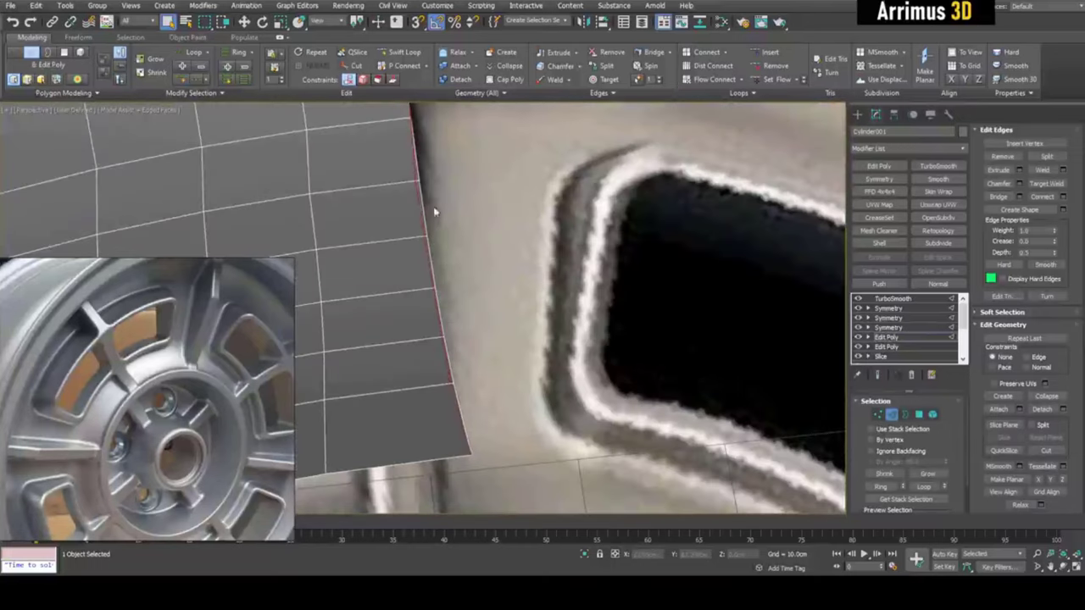
left_click(1021, 158, "ctrl")
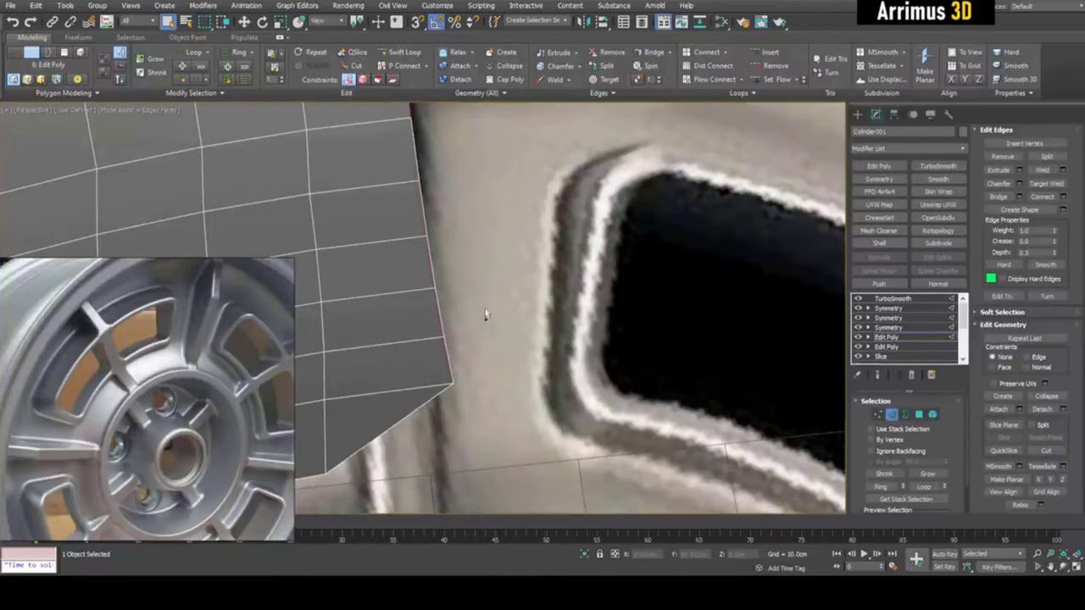
key("ctrl+z")
Use Target Weld on the stray vertex at the hub end of the wedge's mirror border.
key("1")
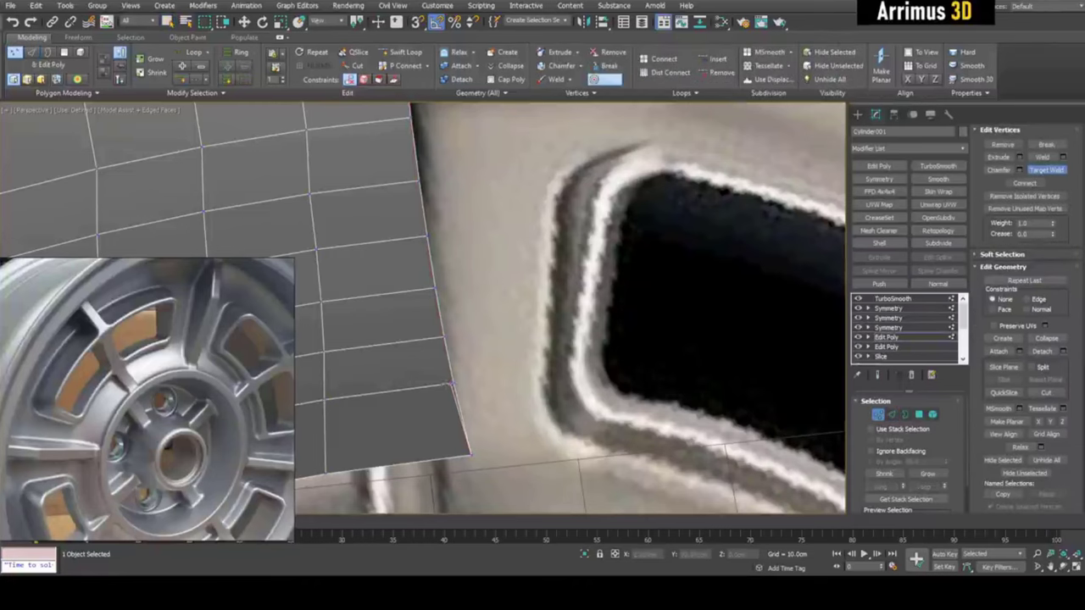
right_click(454, 384)
scroll(456, 327, "down", 5)
Inspect the smoothed full wheel around the windows and add another Edit Poly modifier beneath the Symmetry modifiers.
key("shift+e")
middle_click_drag(474, 214, 460, 424)
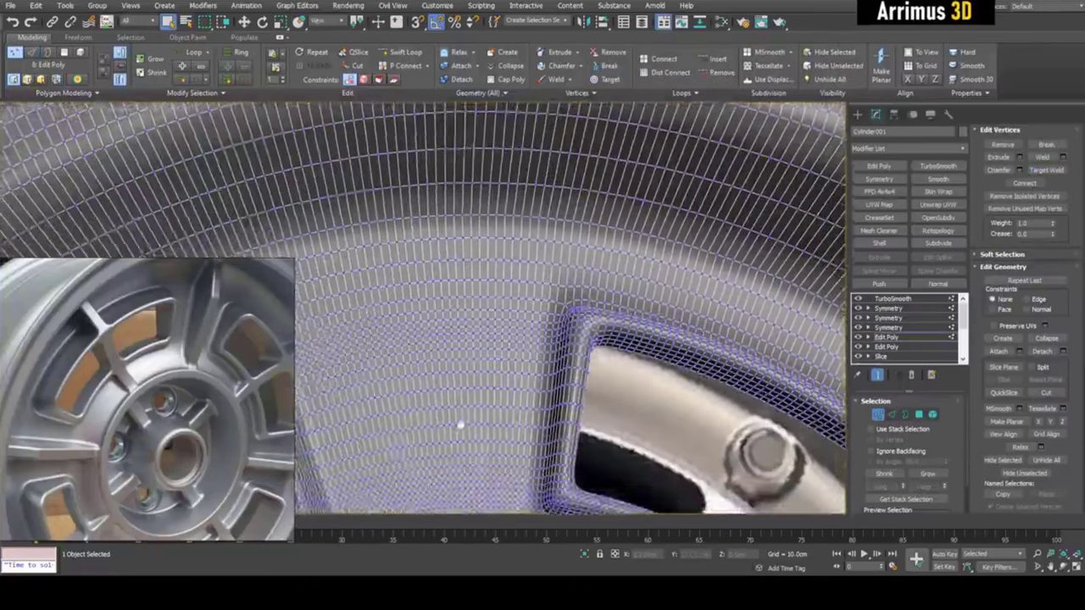
middle_click_drag(458, 234, 448, 406)
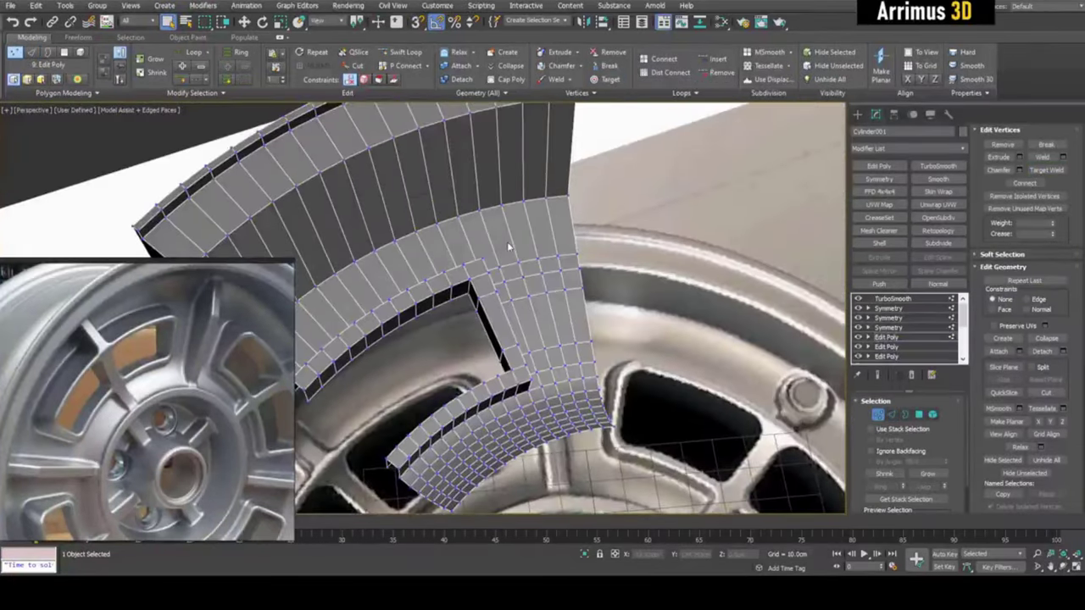
Insert an edge loop in the disc band between the base of the rim wall and the window.
key("2")
key("alt+s")
left_click(511, 234)
right_click(512, 229)
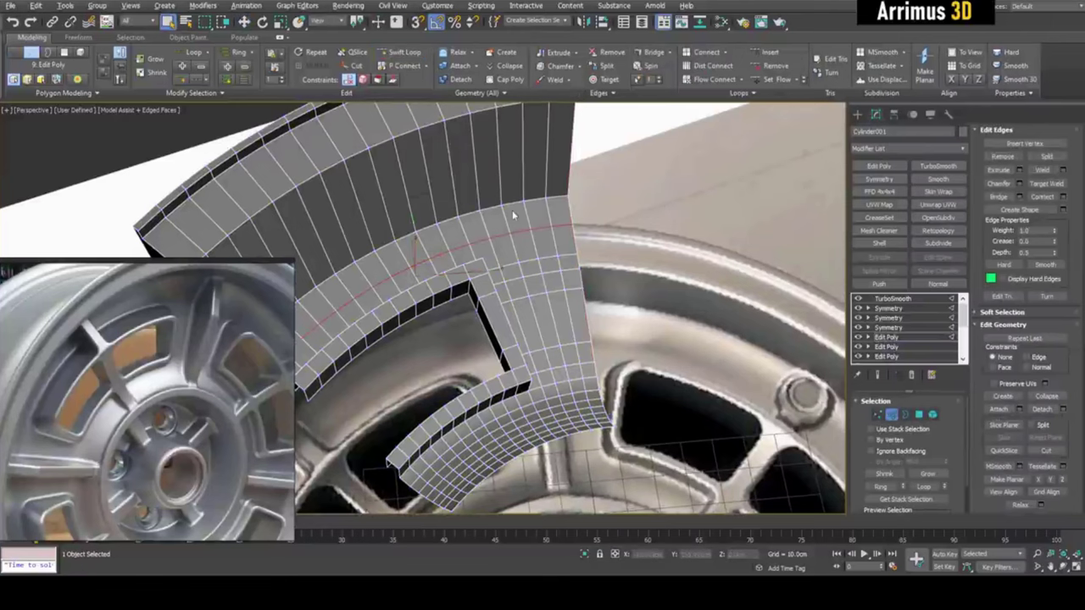
Slide the edge loop at the base of the rim wall upward along the wall using the Edge constraint.
double_click(512, 202)
middle_click_drag(512, 204, 477, 209, "alt")
key("w")
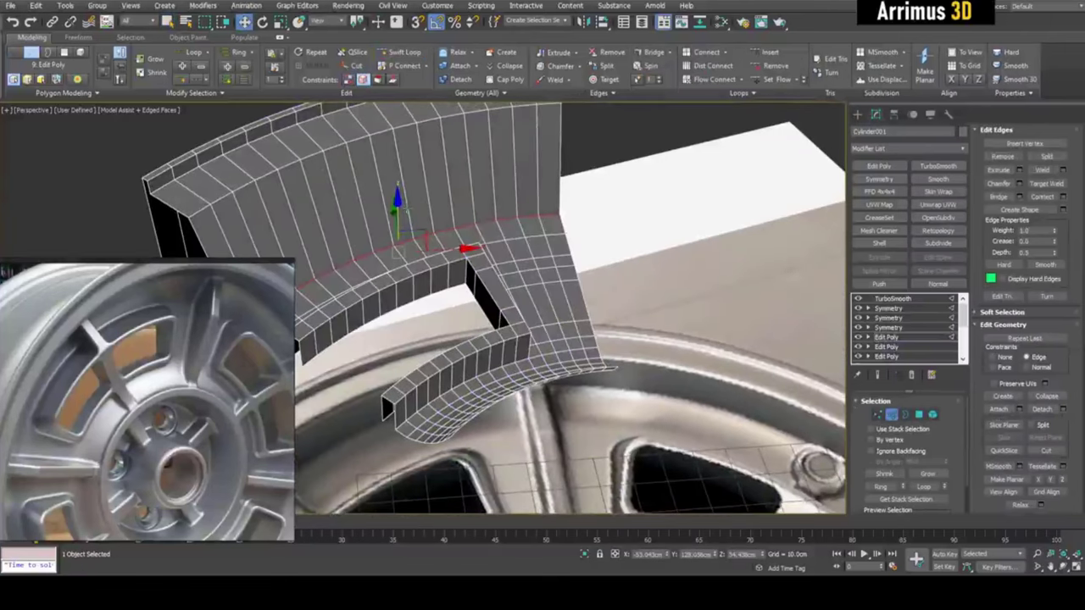
left_click_drag(399, 206, 399, 185)
key("shift+x")
Chamfer the loop in the disc band outward so several loops fill the space between the rim wall and the window.
middle_click_drag(498, 219, 515, 262)
key("q")
double_click(512, 237)
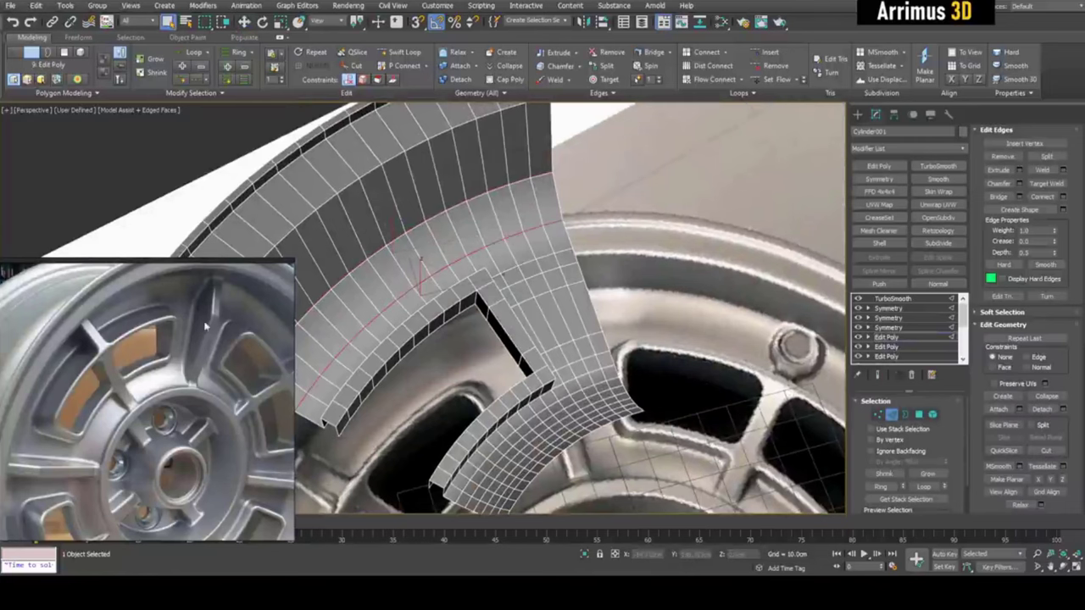
scroll(471, 255, "up", 3)
middle_click_drag(475, 250, 480, 279)
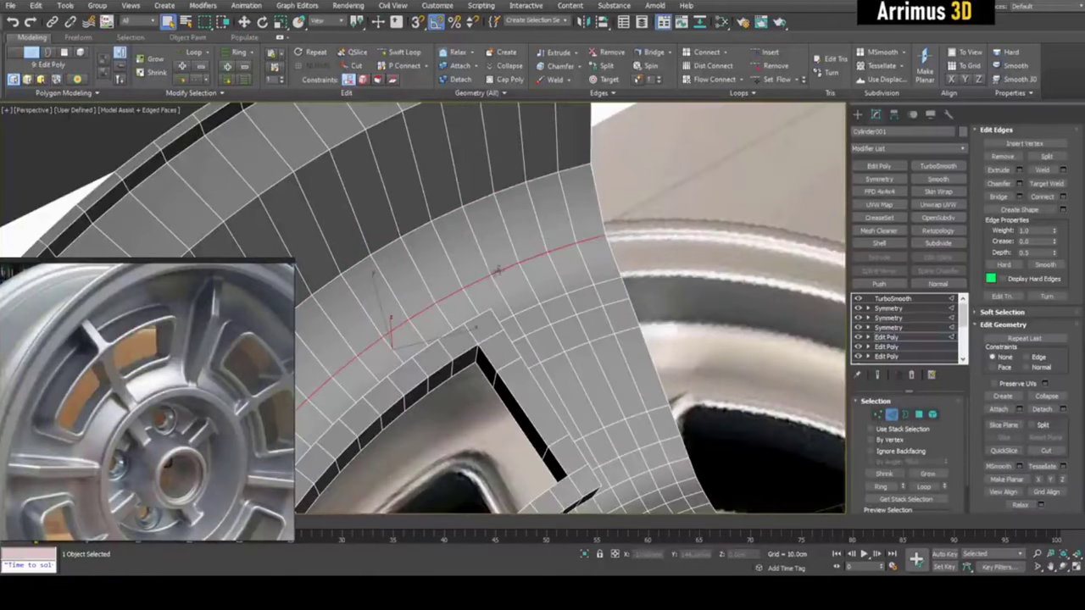
key("ctrl+shift+c")
mouse_move(502, 273)
left_mouse_down()
mouse_move(538, 257)
mouse_move(613, 252)
left_mouse_up()
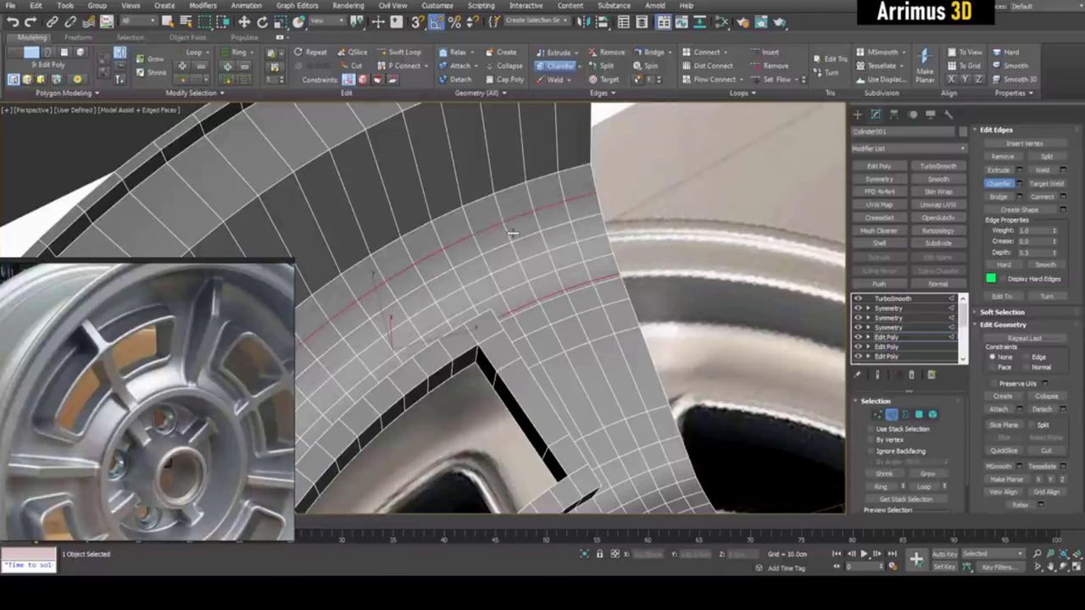
Remove the redundant edge loop that the chamfer left close to the window's outer loop.
right_click(608, 279)
double_click(608, 279)
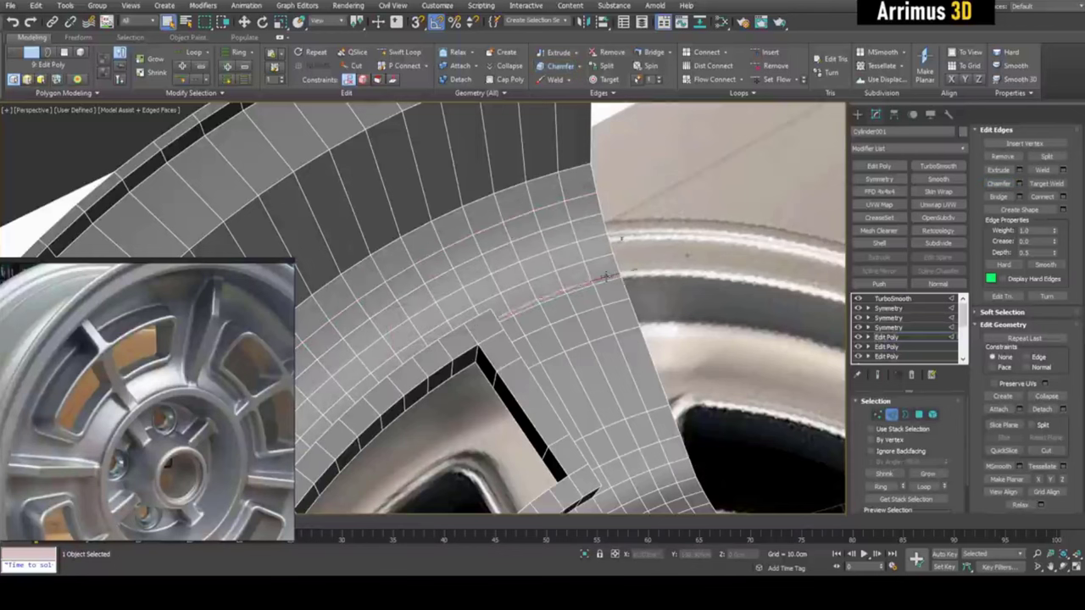
key("ctrl+BackSpace")
Save the scene and add a new Edit Poly modifier beneath the Symmetry modifiers.
scroll(567, 327, "down", 3)
middle_click_drag(562, 324, 588, 270, "alt")
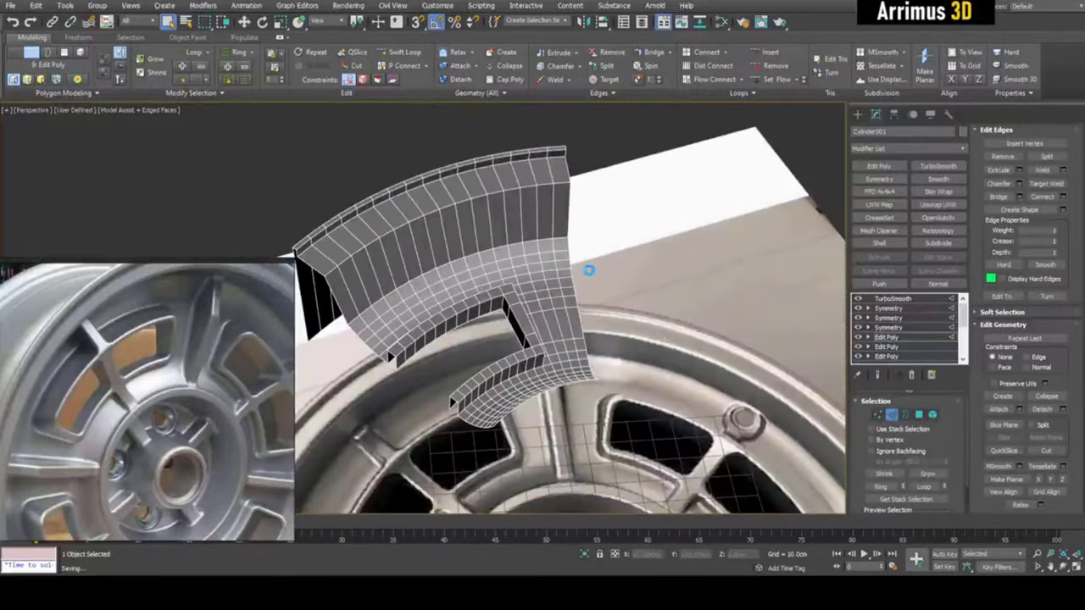
middle_click_drag(644, 324, 566, 275)
key("ctrl+e")
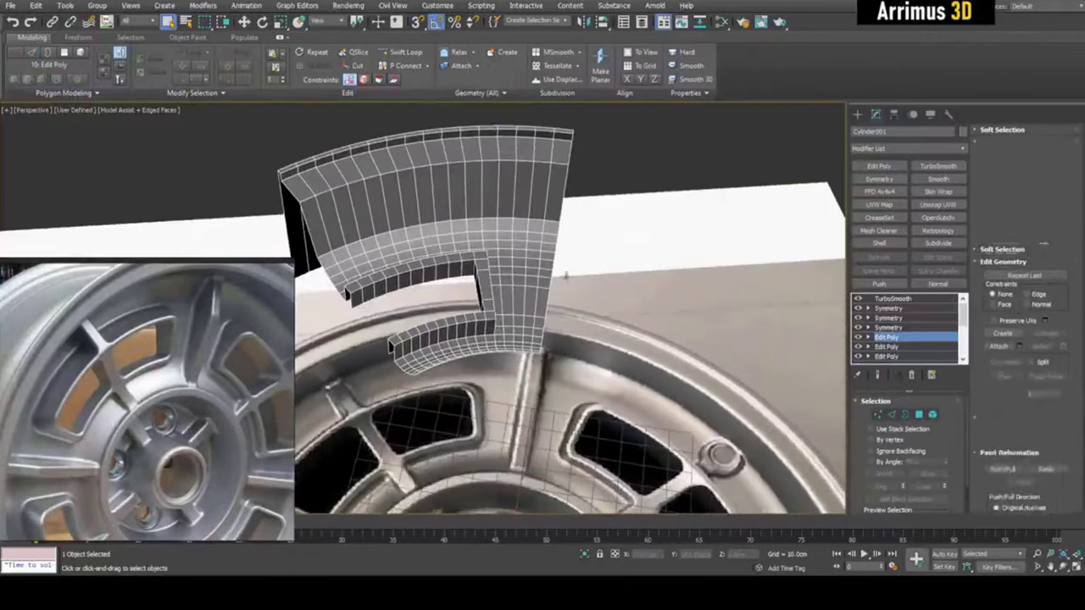
Select the strip of polygons along the wedge's mirror border from the hub up through the rim wall.
key("4")
scroll(540, 314, "up", 4)
middle_click_drag(540, 314, 621, 431, "alt")
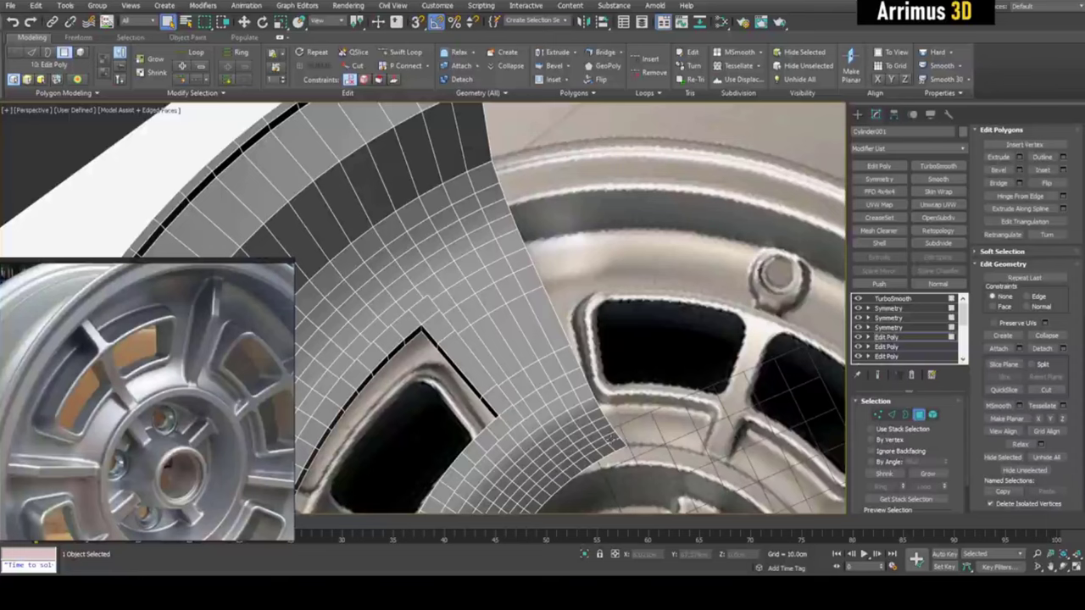
left_click(607, 432)
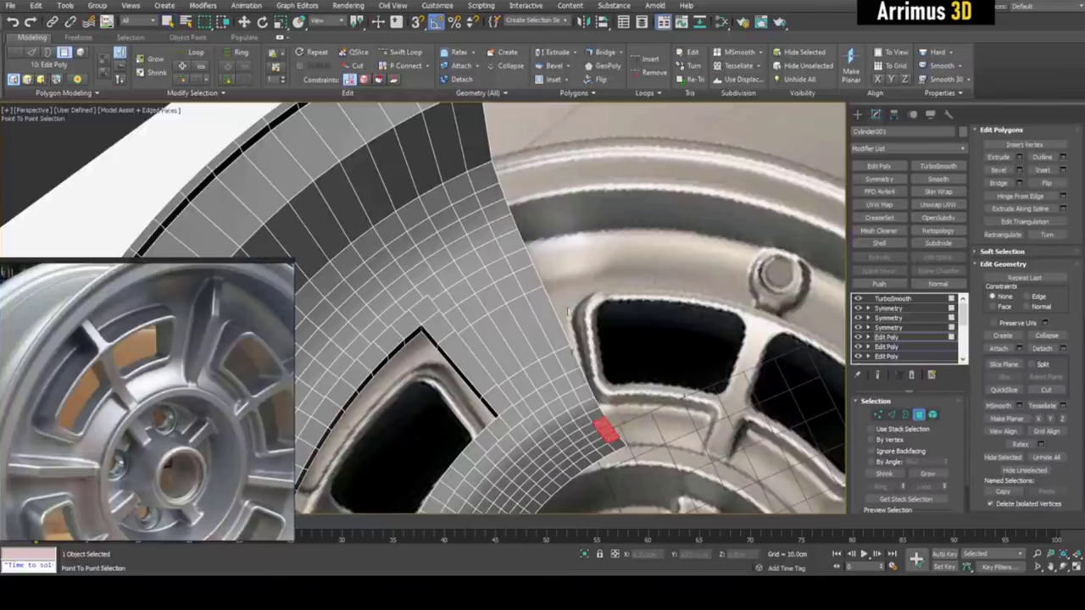
left_click(490, 168, "shift")
middle_click_drag(490, 283, 489, 247, "alt")
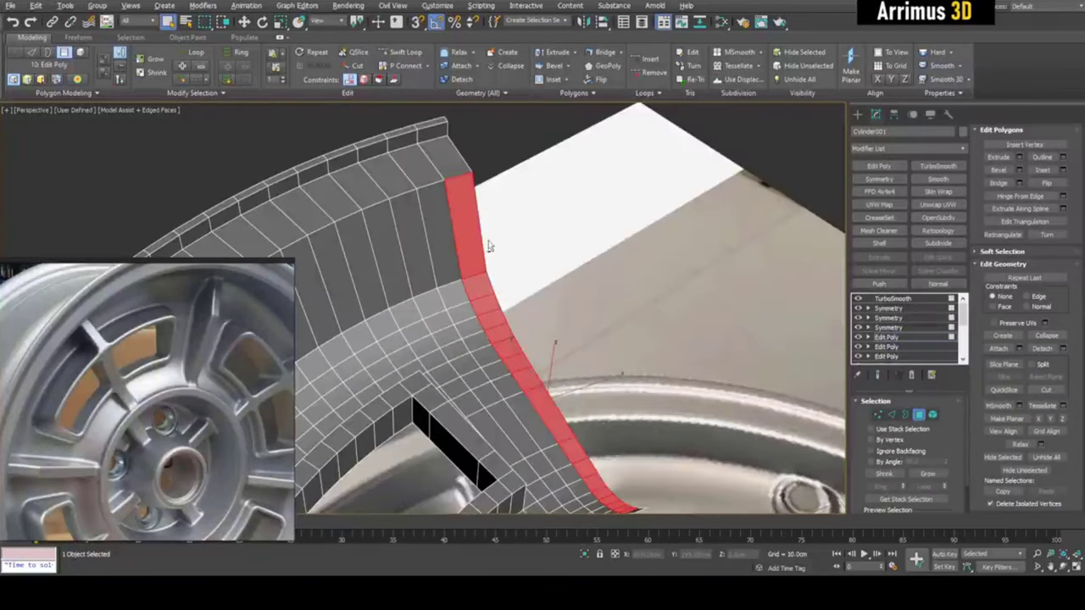
Add evenly spaced edge loops around the tall rim-wall band with Swift Loop.
key("1")
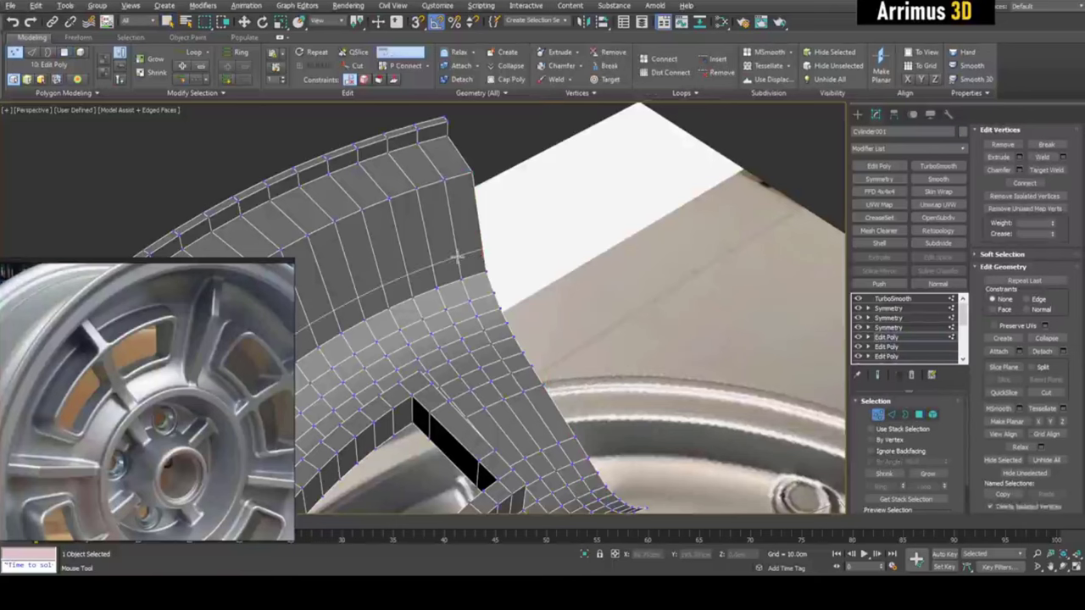
key("4")
key("2")
key("alt+1")
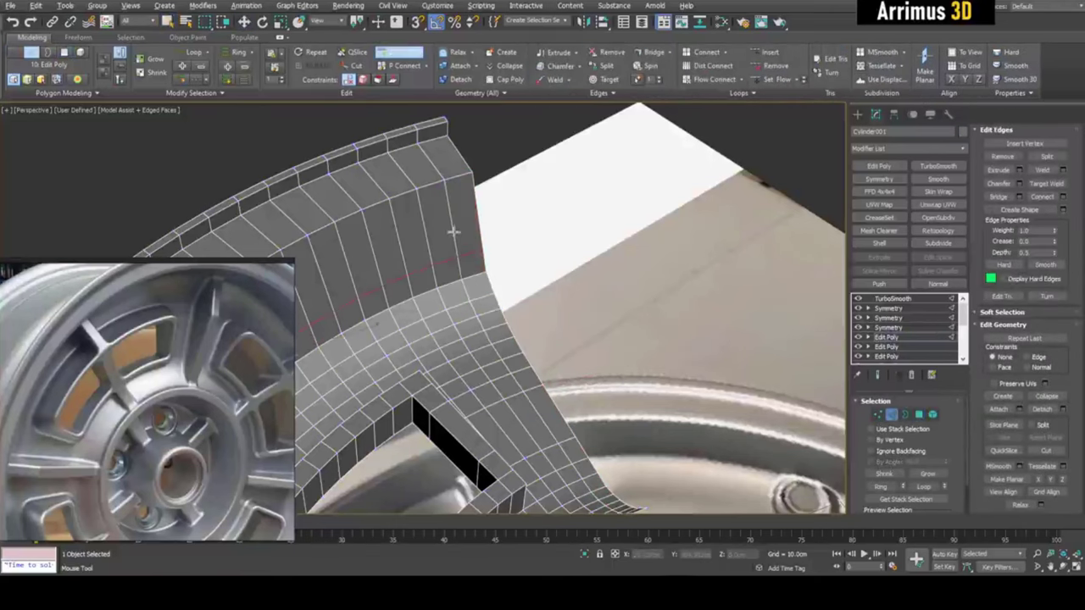
left_click(454, 231)
left_click(450, 211)
key("w")
Remove the upper rim-wall polygons from the selected border strip so it ends low on the rim wall.
key("4")
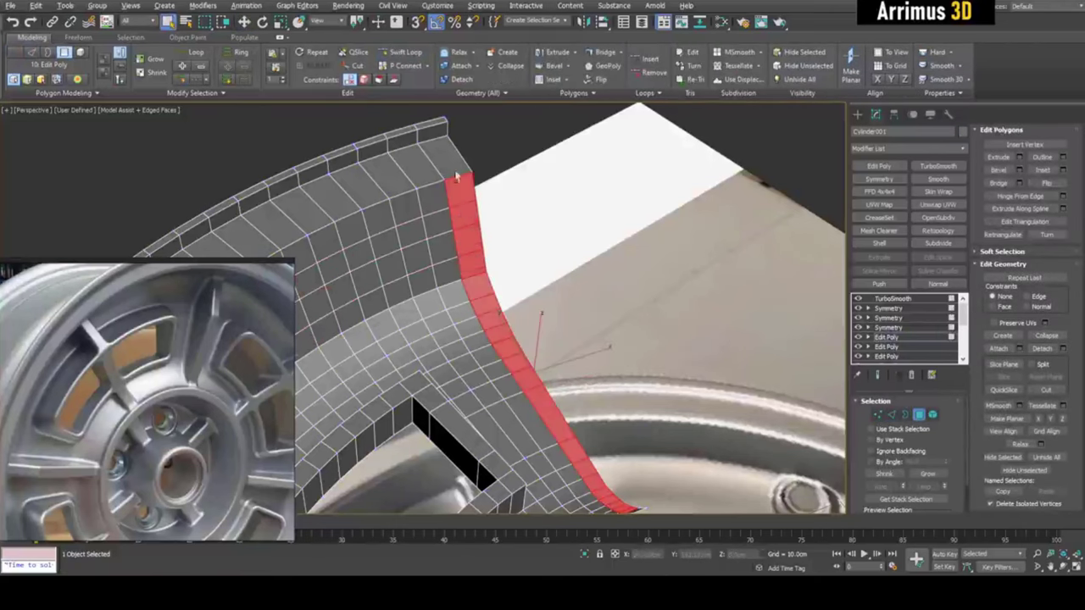
left_click_drag(456, 174, 481, 252, "alt")
key("w")
middle_click_drag(502, 262, 567, 255, "alt")
scroll(567, 255, "up", 4)
key("1")
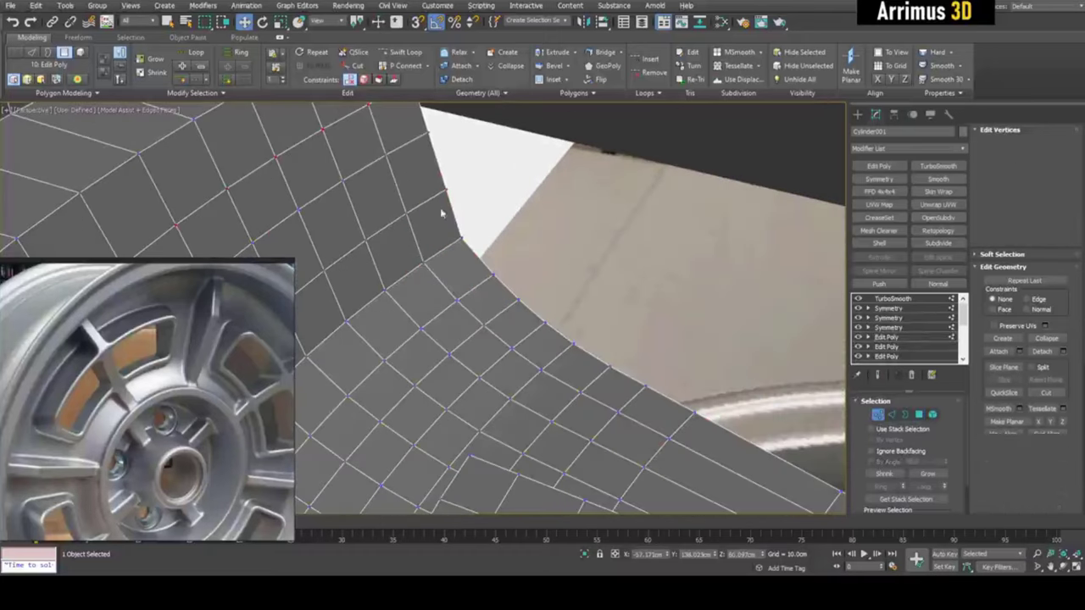
left_click_drag(386, 162, 503, 283)
middle_click_drag(623, 301, 563, 274)
scroll(562, 274, "down", 4)
key("4")
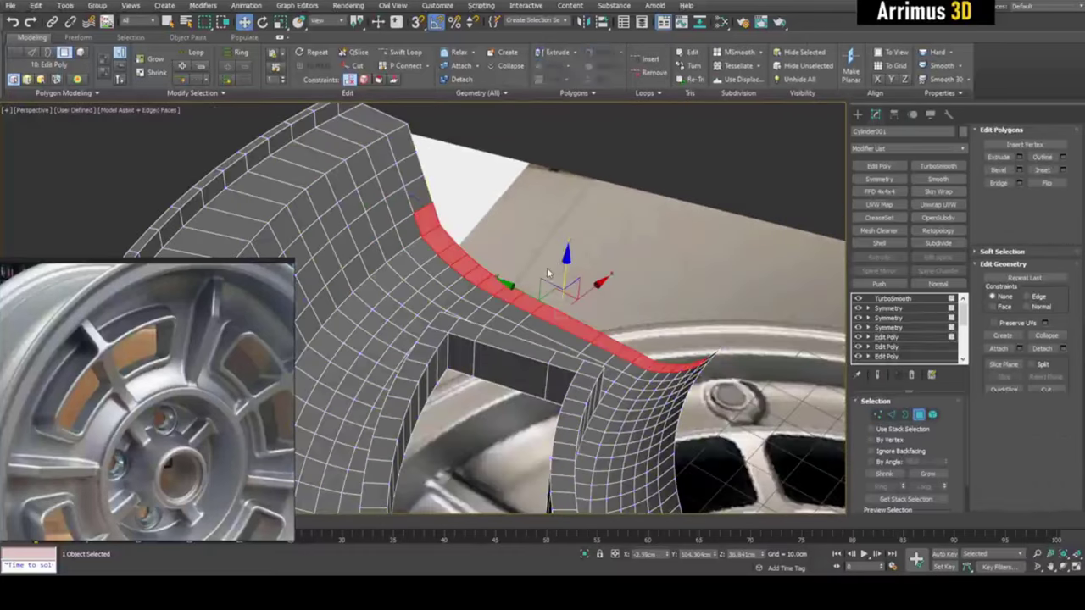
Bevel the border strip as a group with zero height and straighten its outline edges with Loop Tools to raise a spoke rib.
key("ctrl+shift+b")
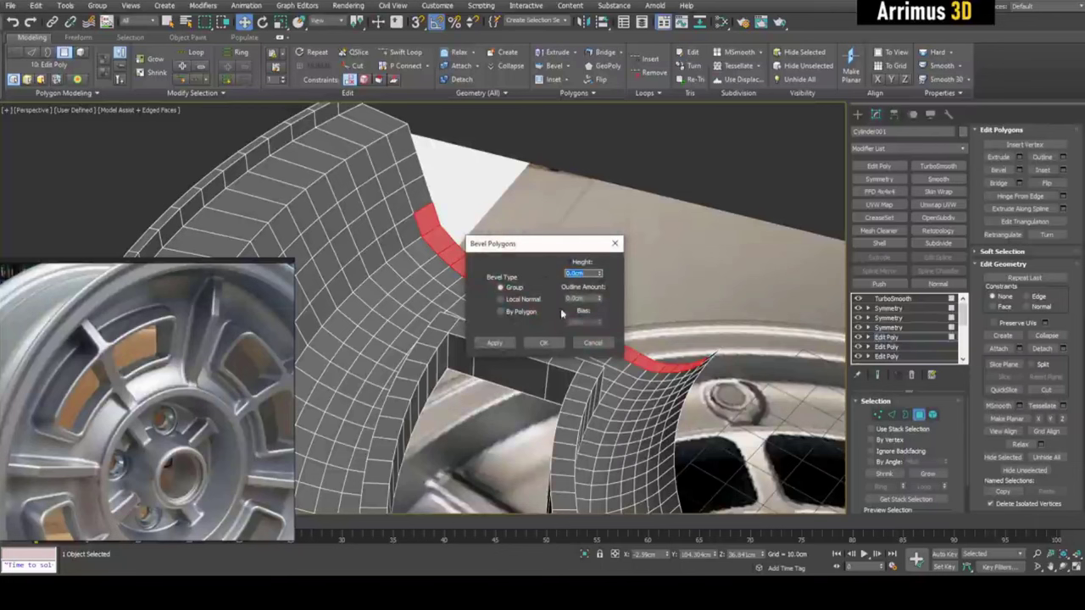
left_click(547, 343)
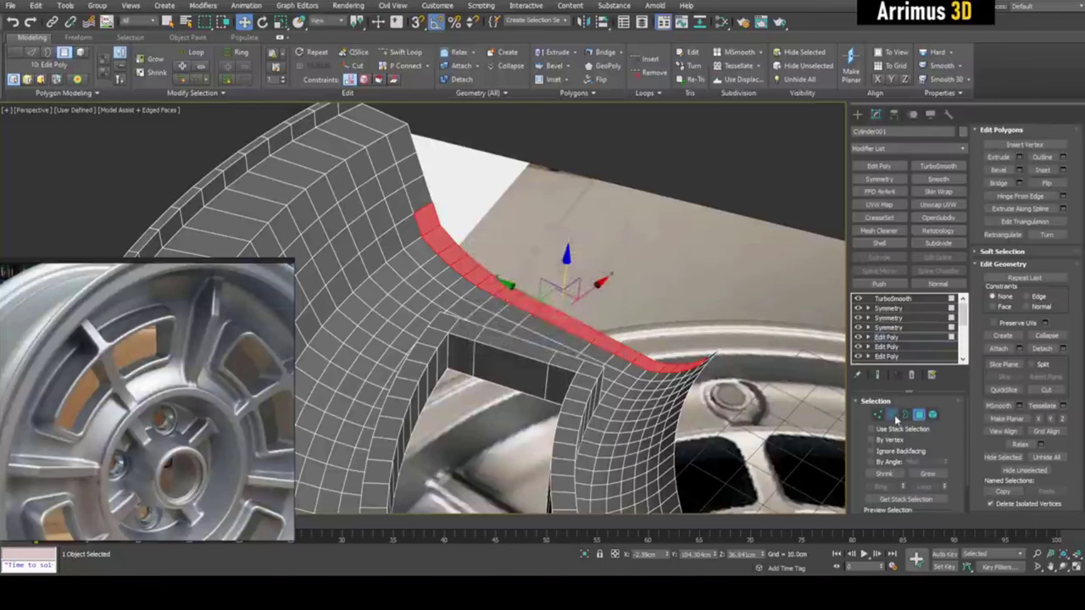
left_click(894, 414)
key("ctrl+z")
mouse_move(618, 273)
middle_mouse_down("alt")
mouse_move(644, 259)
mouse_move(607, 258)
middle_mouse_up("alt")
left_click(750, 95)
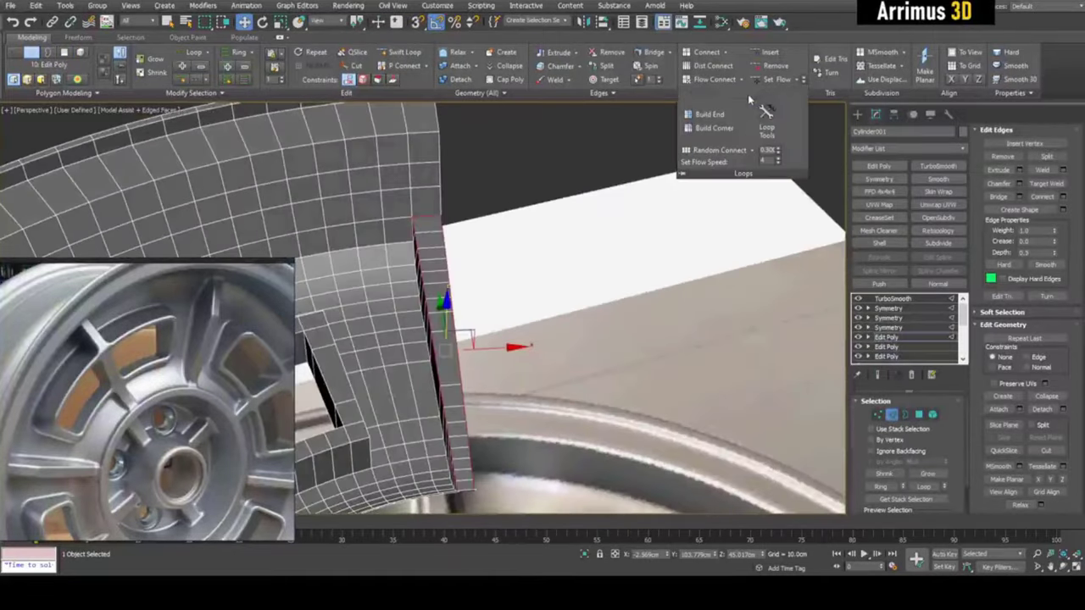
left_click(765, 111)
left_click_drag(127, 195, 596, 190)
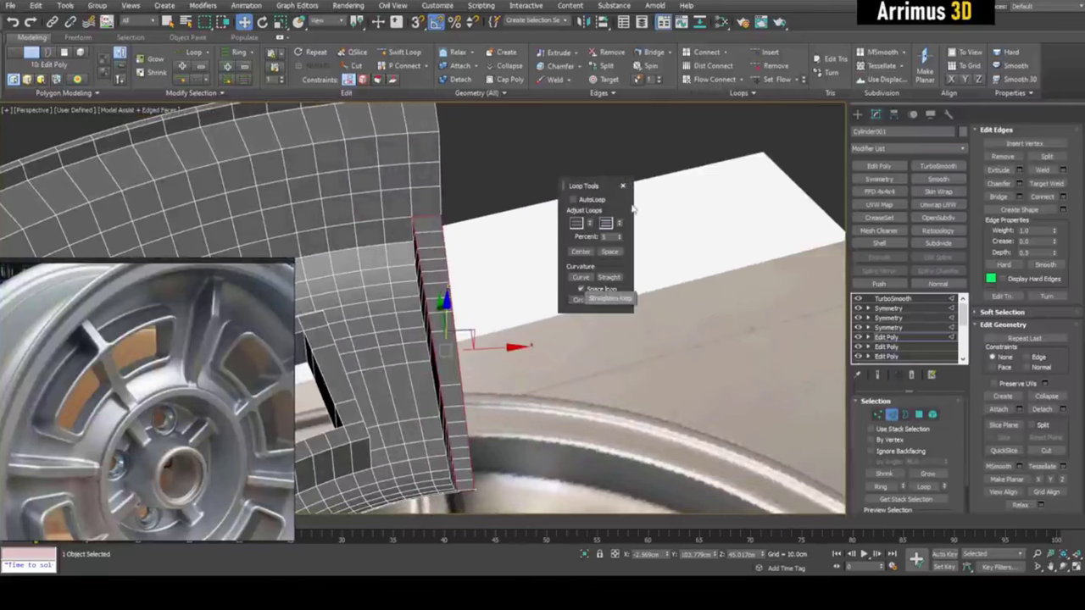
left_click(623, 187)
Select all vertices of the wedge and weld the overlapping ones.
middle_click_drag(566, 280, 608, 269, "alt")
key("1")
key("q")
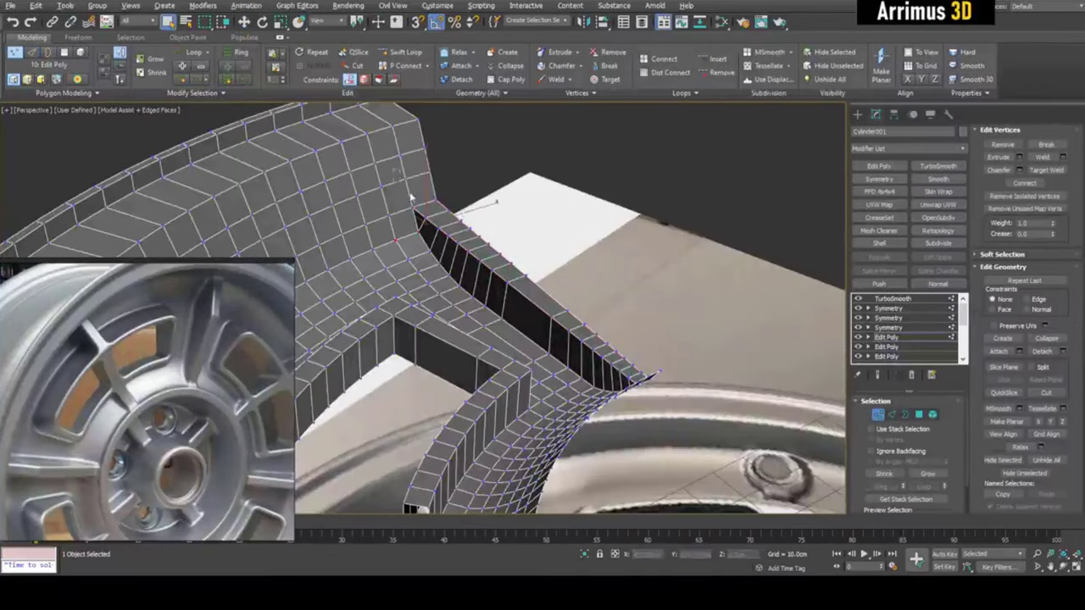
left_click_drag(708, 419, 709, 421)
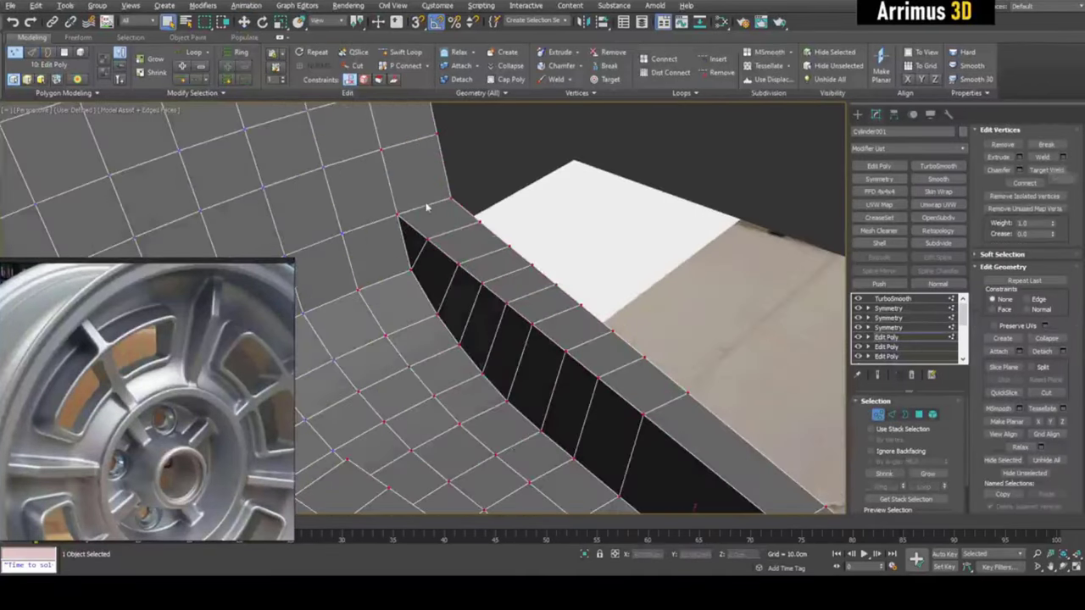
left_click(425, 212)
scroll(444, 184, "up", 3)
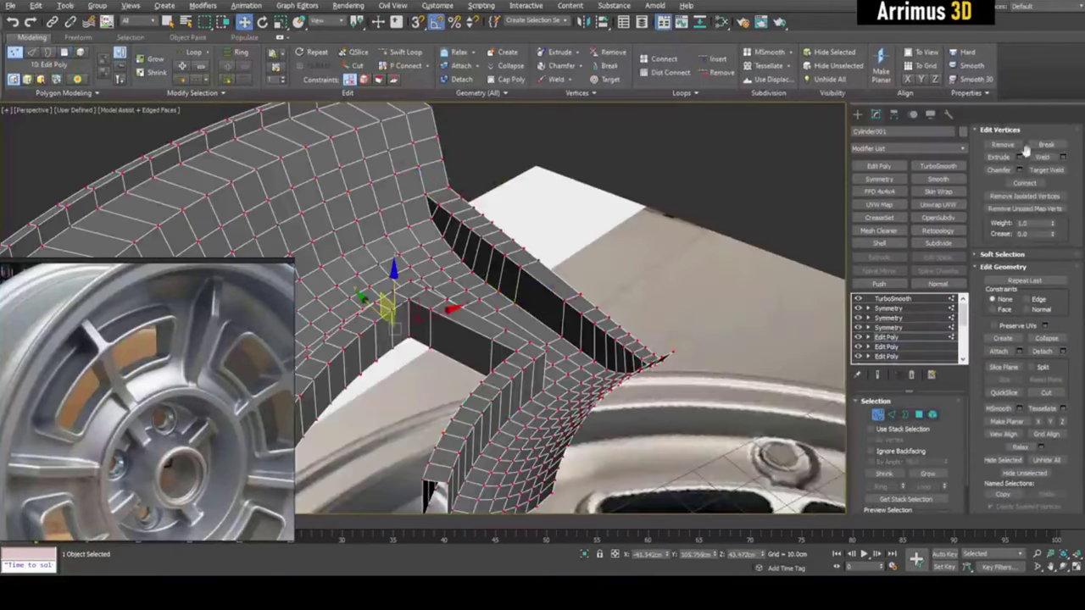
left_click(1066, 158)
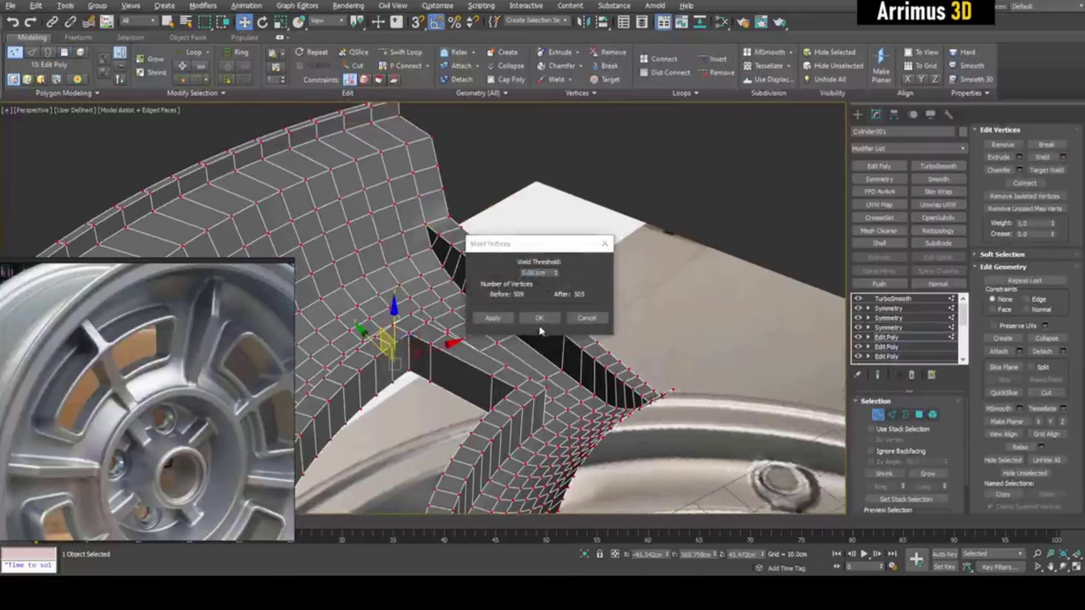
key("Return")
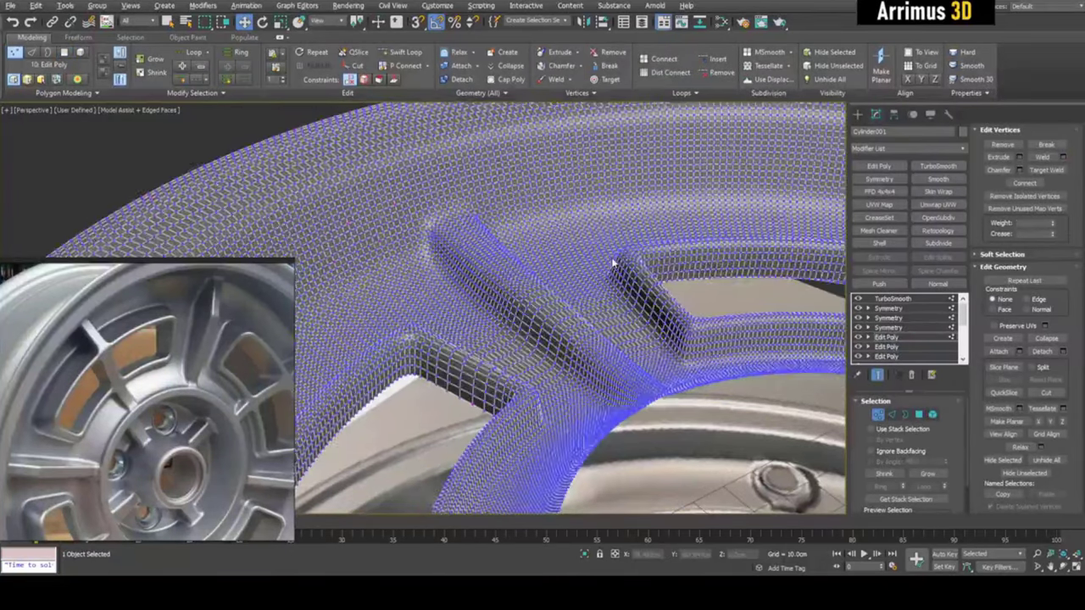
Inspect the mirrored, smoothed wheel without edged faces and check the shape and width of the new spoke ribs.
key("F4")
scroll(613, 262, "down", 2)
key("1")
middle_click_drag(613, 262, 545, 311, "alt")
scroll(585, 302, "down", 6)
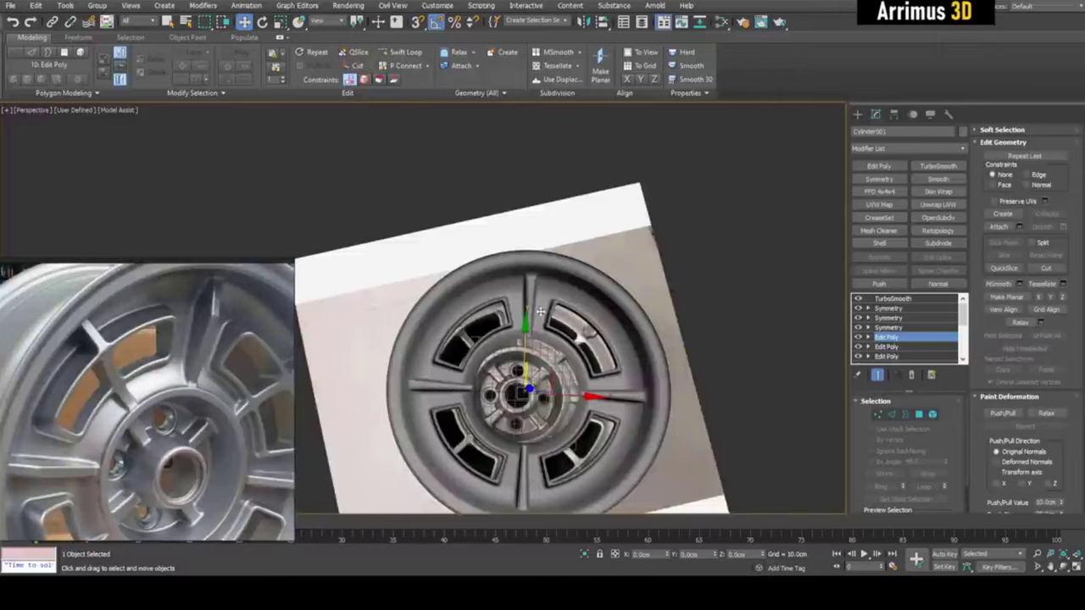
scroll(543, 311, "up", 5)
middle_click_drag(497, 281, 502, 280)
scroll(504, 280, "down", 5)
scroll(507, 292, "up", 5)
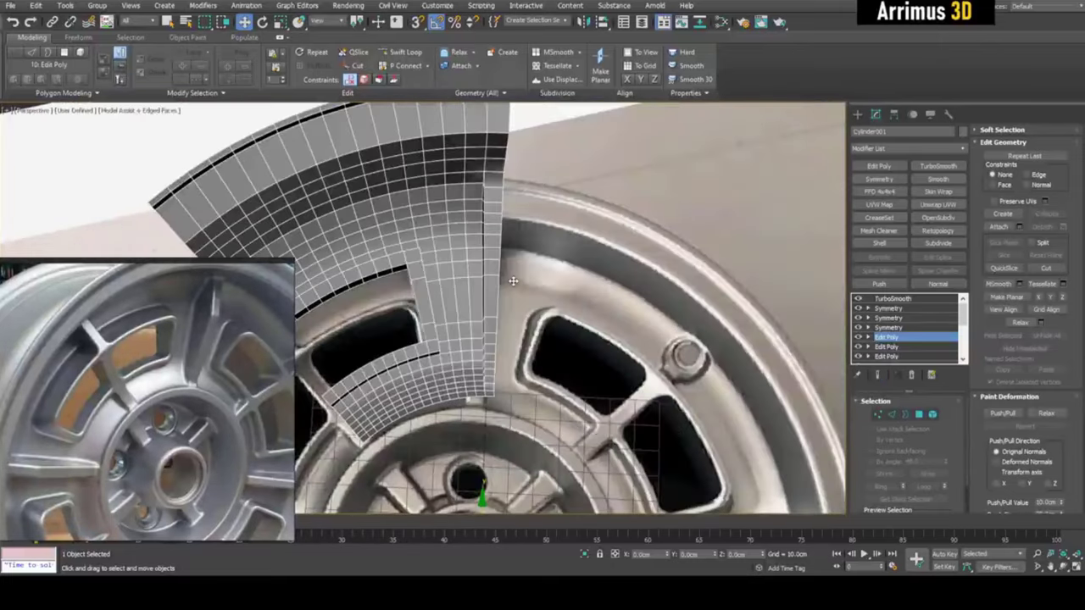
Select the rib's side-wall polygons by a 45-degree angle and move them along X to narrow the rib.
key("4")
left_click(497, 177)
scroll(497, 178, "up", 3)
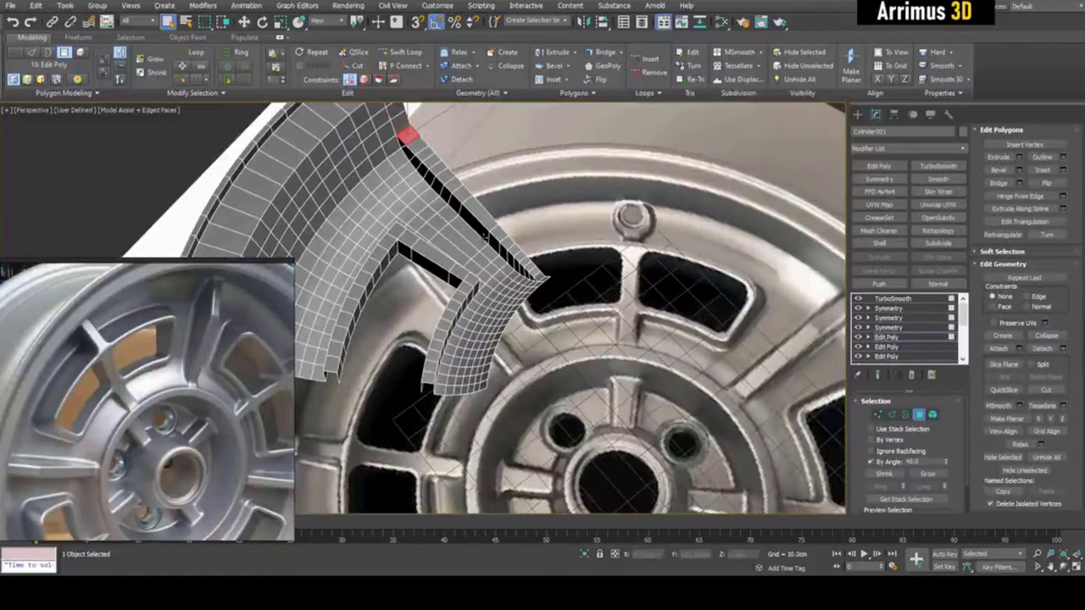
left_click(486, 236)
key("w")
middle_click_drag(555, 244, 543, 280, "alt")
key("x")
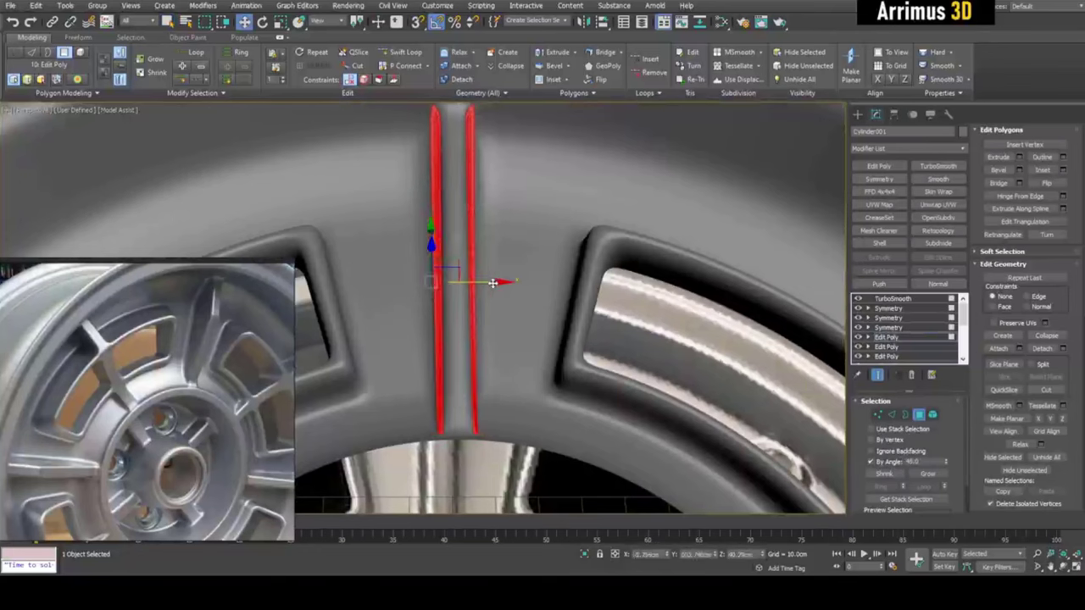
key("4")
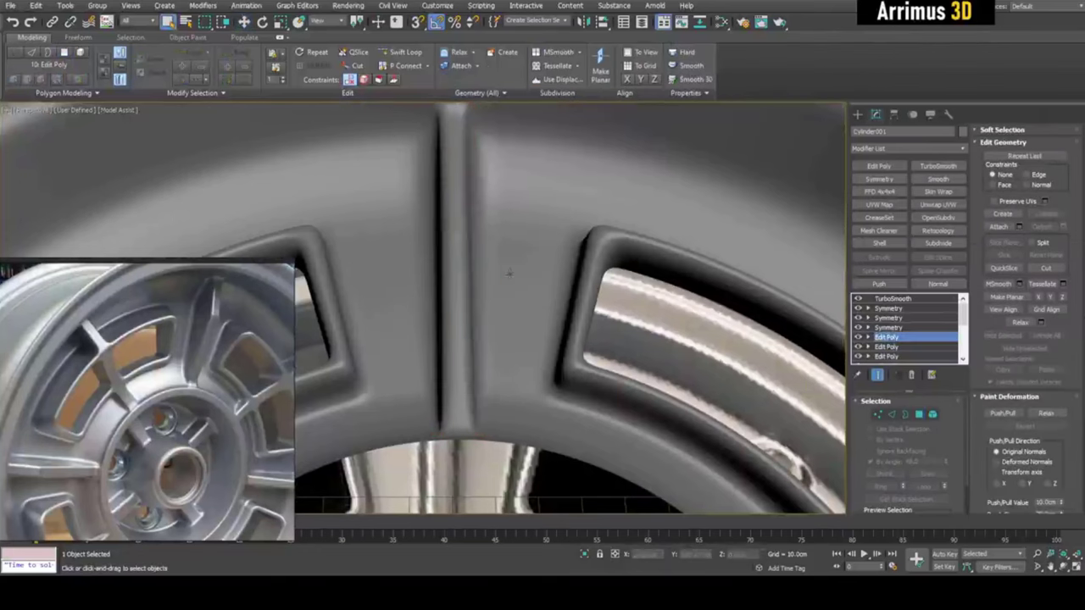
Compare the smoothed rib's outer end and its blend into the disc with the reference photo.
scroll(509, 273, "down", 5)
middle_click_drag(515, 301, 528, 241, "alt")
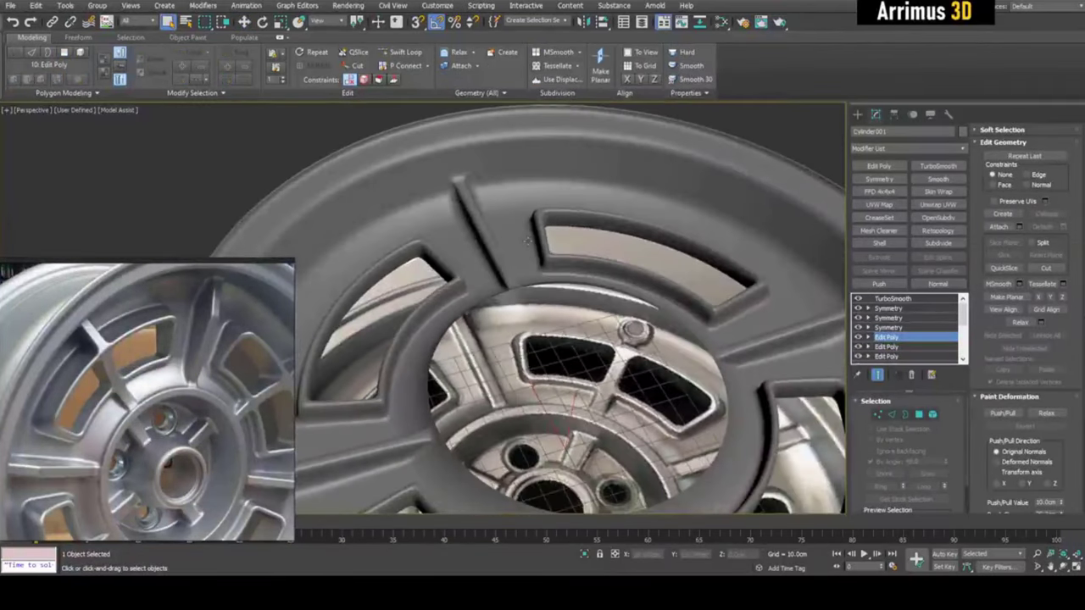
scroll(479, 178, "up", 5)
middle_click_drag(479, 178, 444, 245, "alt")
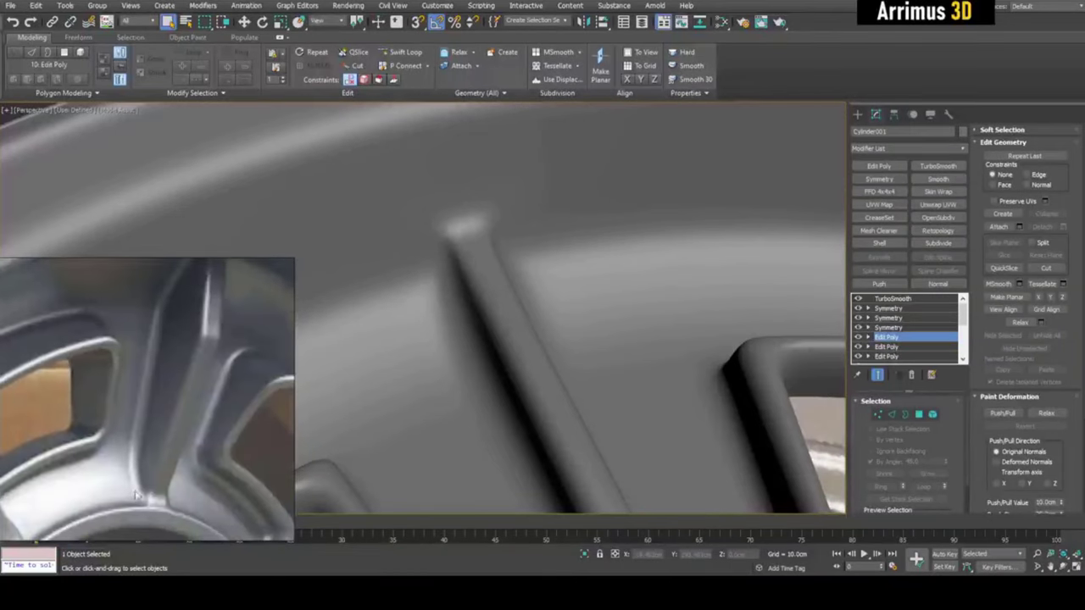
scroll(478, 225, "down", 3)
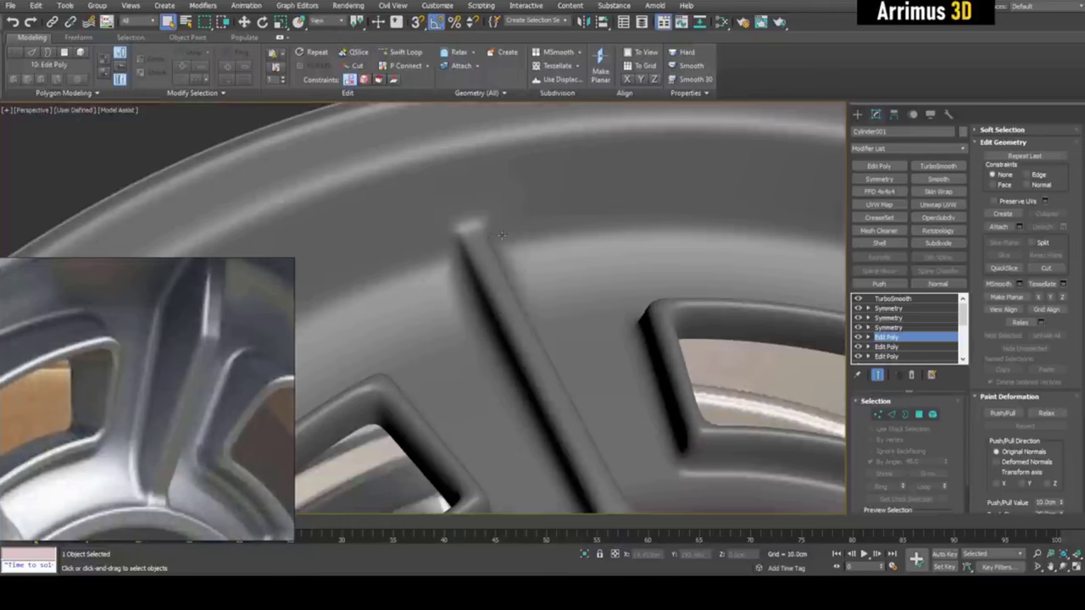
middle_click_drag(525, 242, 564, 289)
key("F3")
key("F4")
key("F3")
key("F4")
key("F3")
key("F4")
Examine the mesh at the rib's outer and inner ends by selecting the corner edges there.
scroll(464, 234, "up", 5)
key("2")
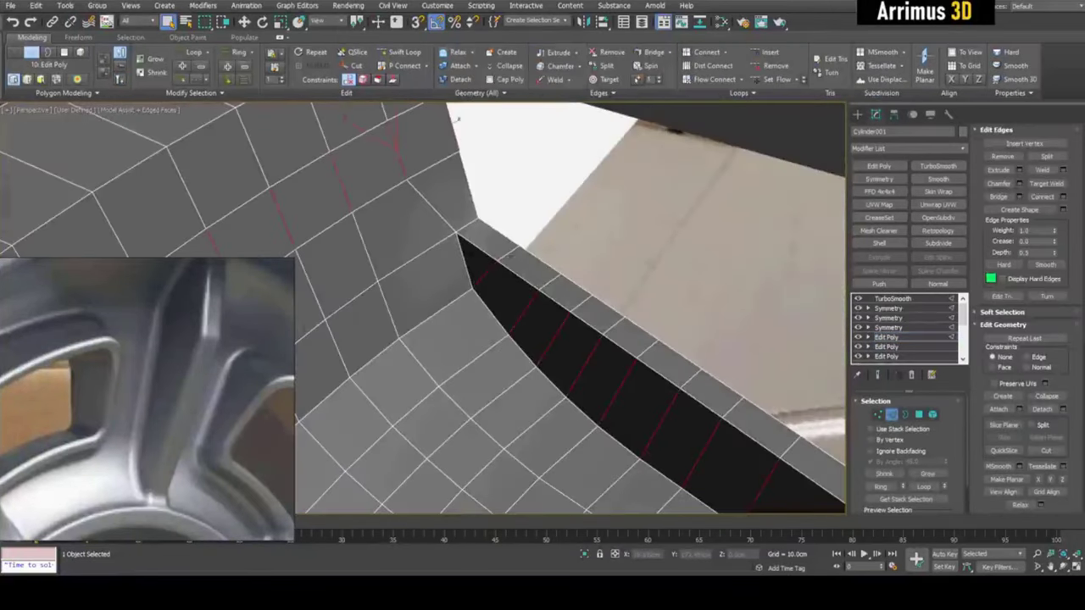
left_click(508, 256)
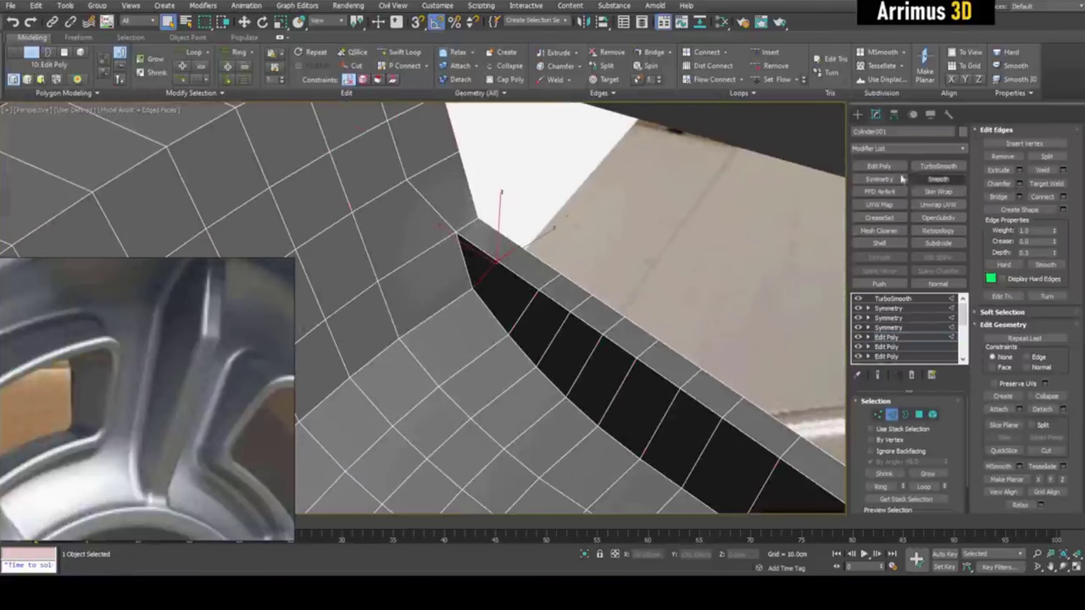
left_click(639, 240)
key("F3")
key("F4")
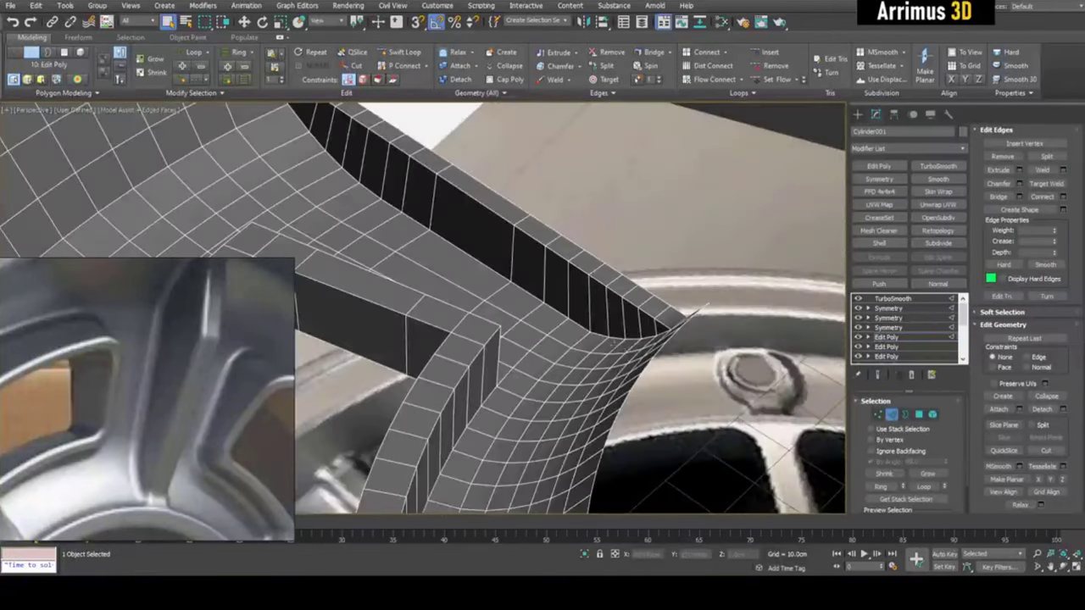
scroll(655, 328, "up", 3)
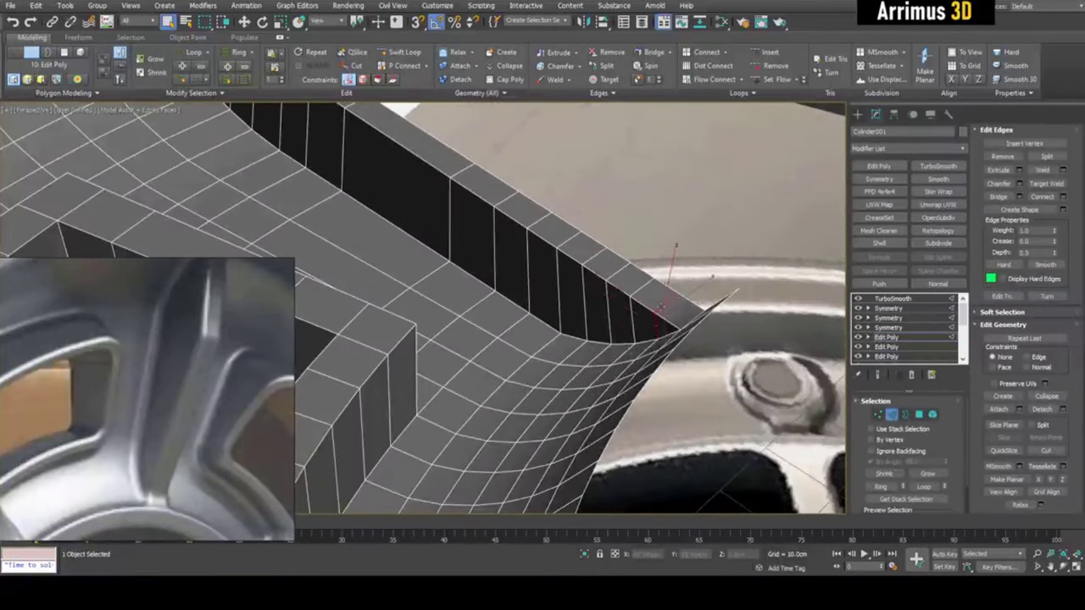
Review the whole smoothed wheel and compare its windows with the divided windows in the reference photo.
key("F4")
scroll(701, 246, "down", 5)
middle_click_drag(701, 246, 555, 278, "alt")
scroll(562, 367, "down", 3)
scroll(117, 346, "down", 3)
middle_click_drag(101, 377, 194, 337)
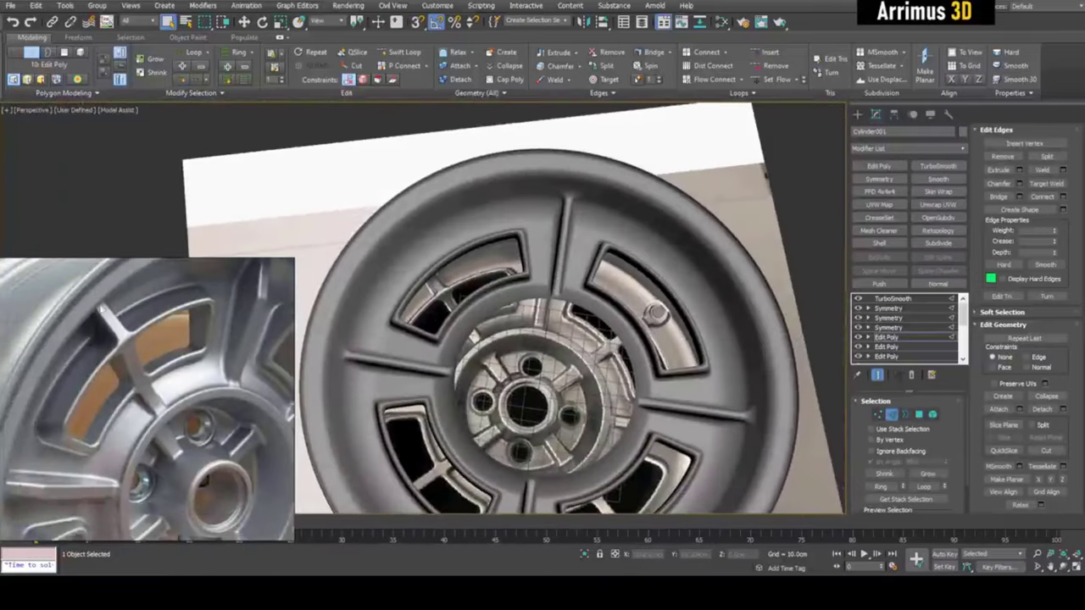
middle_click_drag(481, 320, 513, 267, "alt")
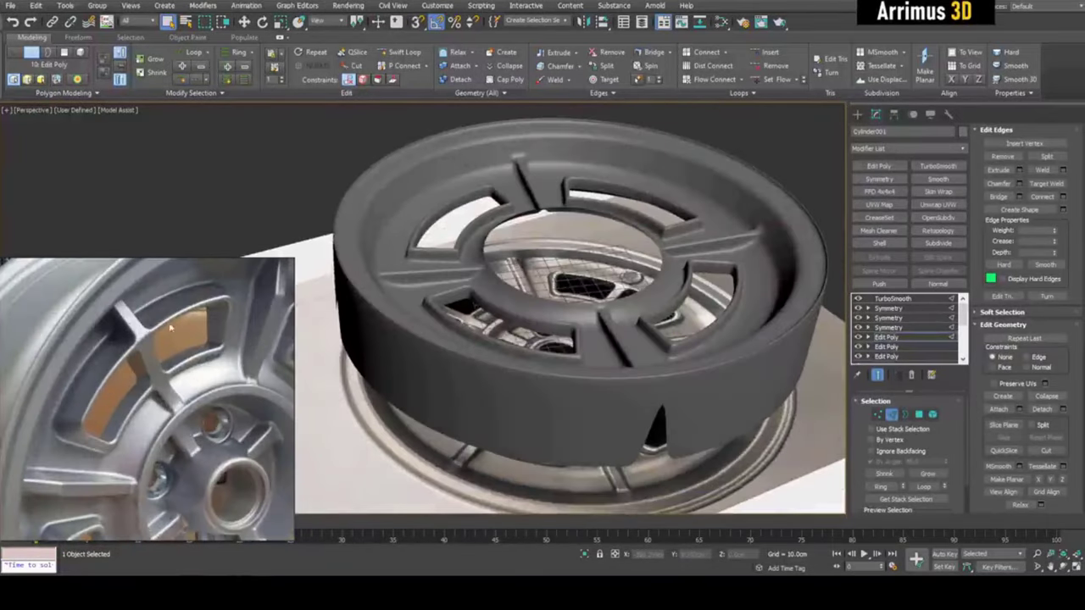
scroll(479, 265, "up", 5)
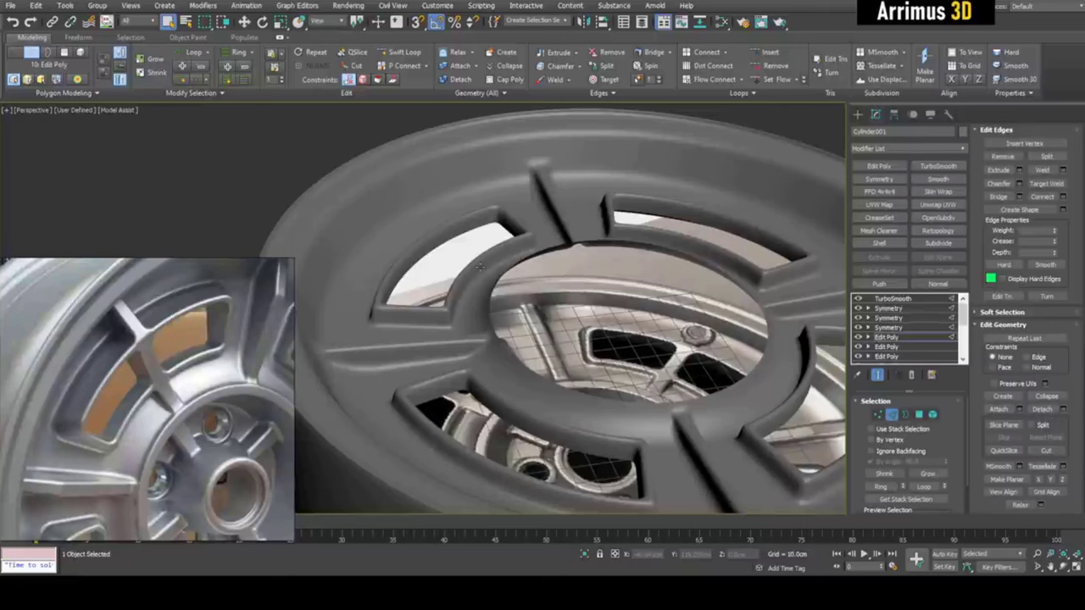
middle_click_drag(480, 248, 474, 243, "alt")
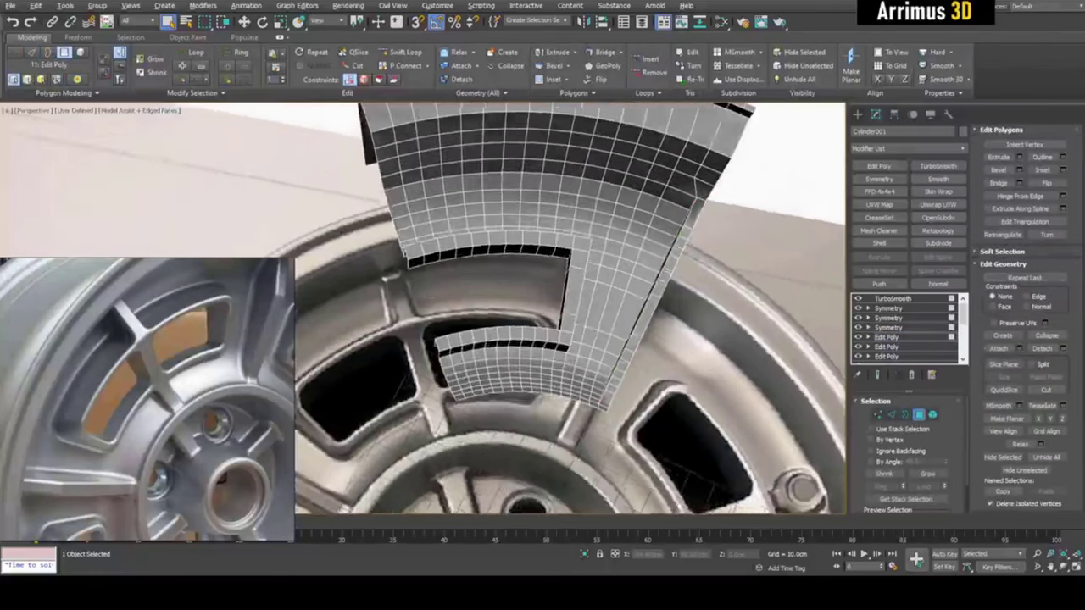
Select the strip of polygons along the wedge's mirror edge inward of the window and bevel it as a group.
middle_click_drag(390, 339, 447, 387, "alt")
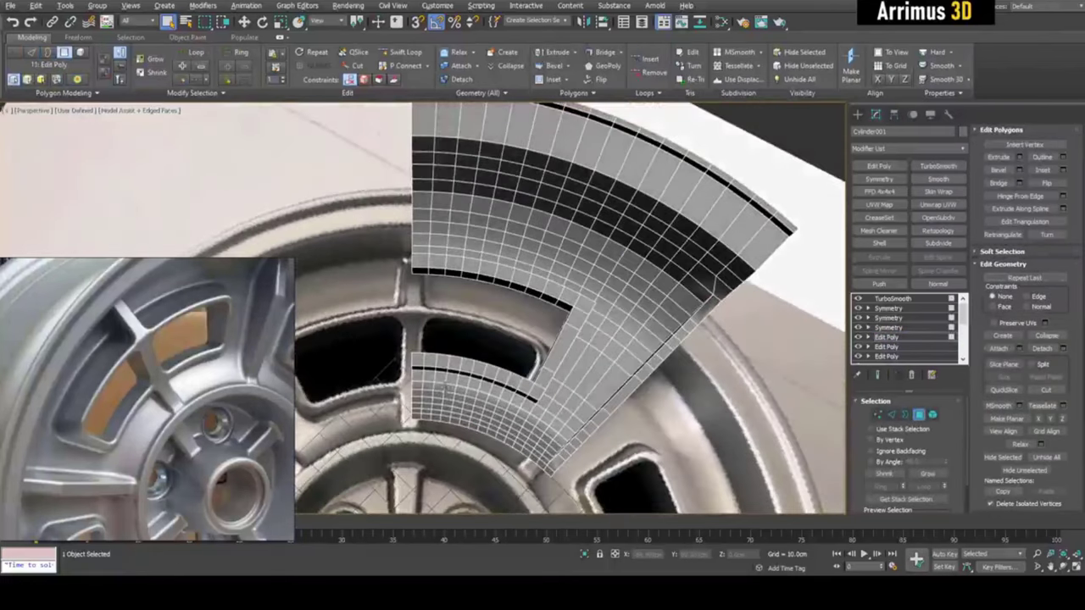
scroll(413, 348, "up", 4)
middle_click_drag(413, 349, 577, 378, "alt")
scroll(577, 378, "up", 3)
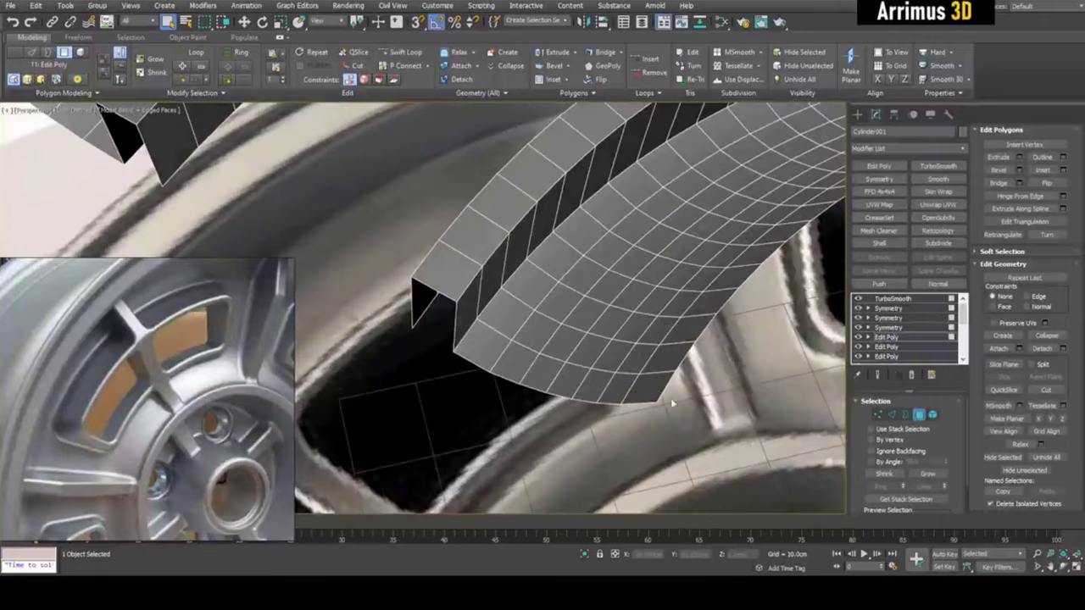
left_click(656, 390)
left_click(477, 309, "shift")
key("ctrl+shift+b")
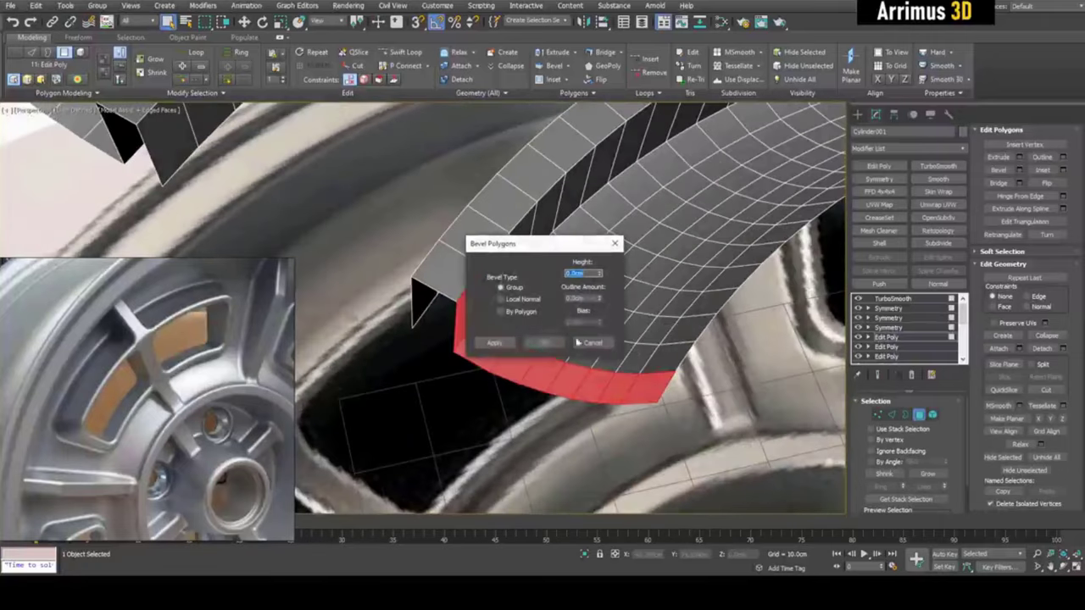
left_click(548, 344)
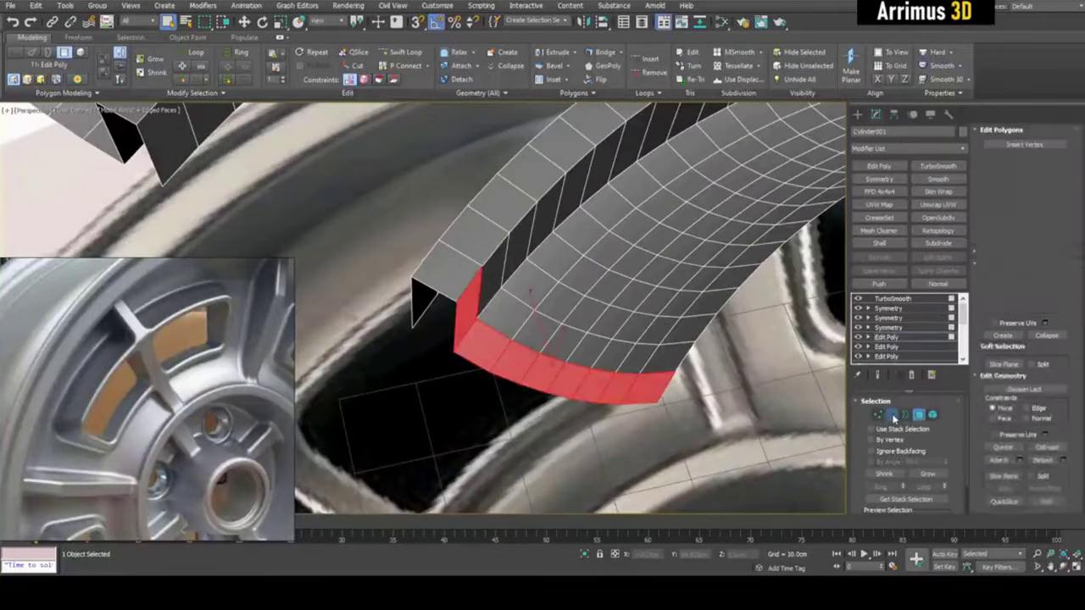
Convert the beveled inner strip to edges and straighten them into a flat-topped window divider.
left_click(892, 416)
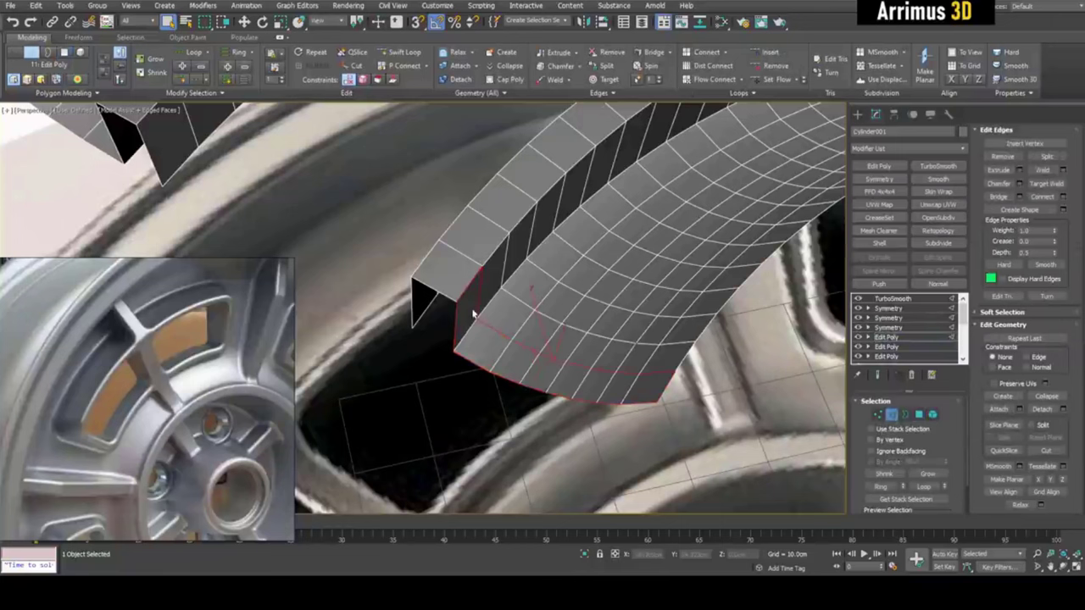
key("alt+s")
key("1")
left_click(725, 440)
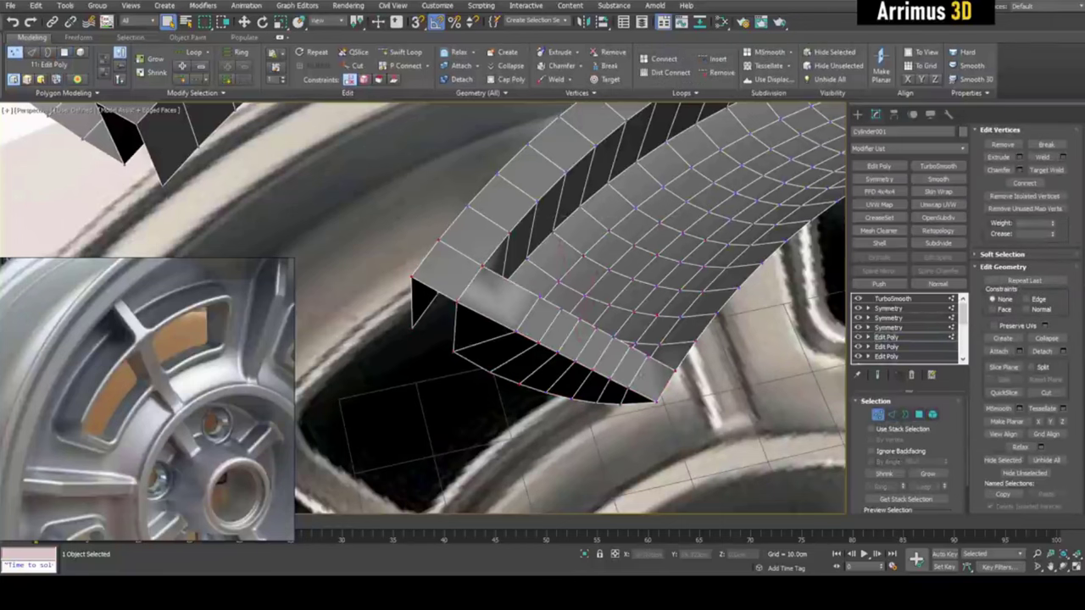
Examine the divider's inner section by selecting its edges and using see-through display, and compare the wedge with the reference photo.
key("2")
left_click(501, 336)
left_click(527, 316, "ctrl")
scroll(536, 369, "up", 3)
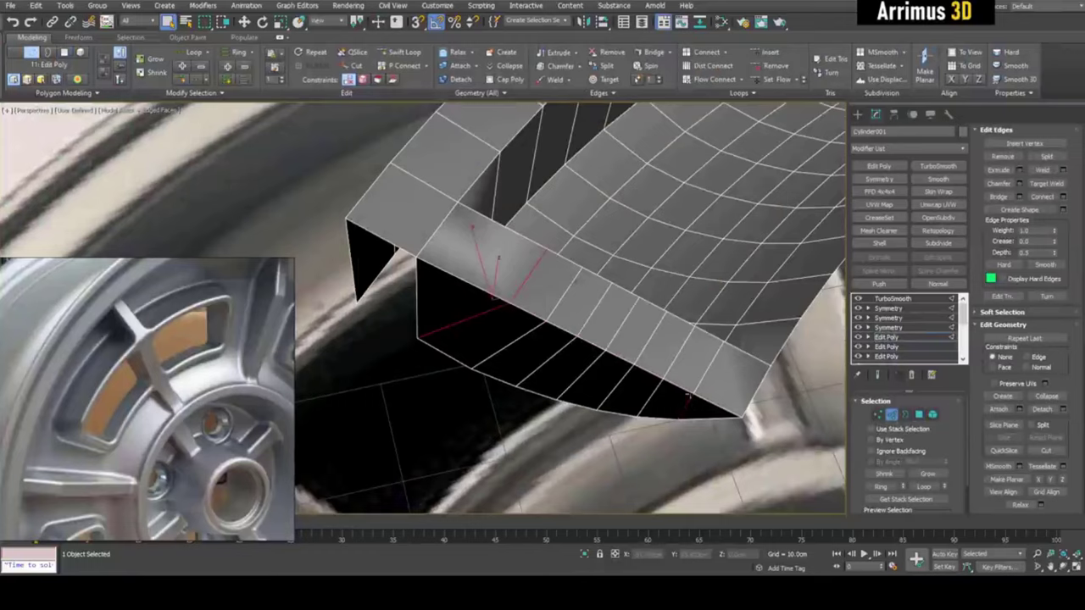
left_click(695, 384, "ctrl")
middle_click_drag(690, 388, 512, 299, "alt")
middle_click_drag(378, 319, 399, 353, "alt")
left_click(622, 257)
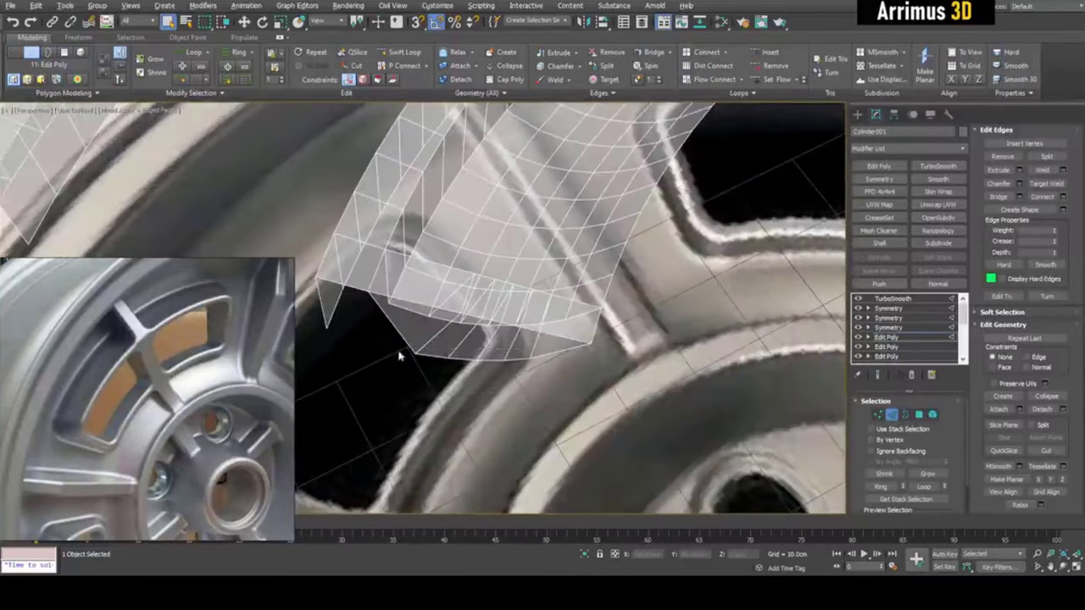
middle_click_drag(541, 395, 465, 289, "alt")
key("F4")
scroll(507, 290, "down", 5)
key("F4")
key("4")
scroll(175, 356, "down", 4)
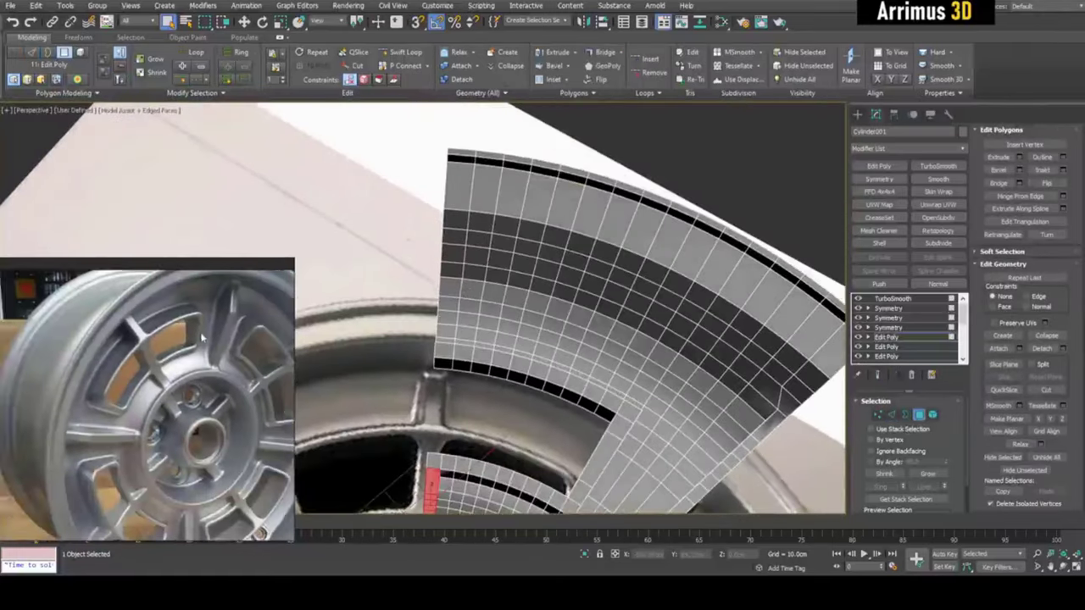
Select the strip of polygons along the wedge's mirror edge outward of the window and bevel it as a group.
scroll(176, 340, "up", 3)
middle_click_drag(403, 358, 403, 371)
left_click(403, 370)
key("f")
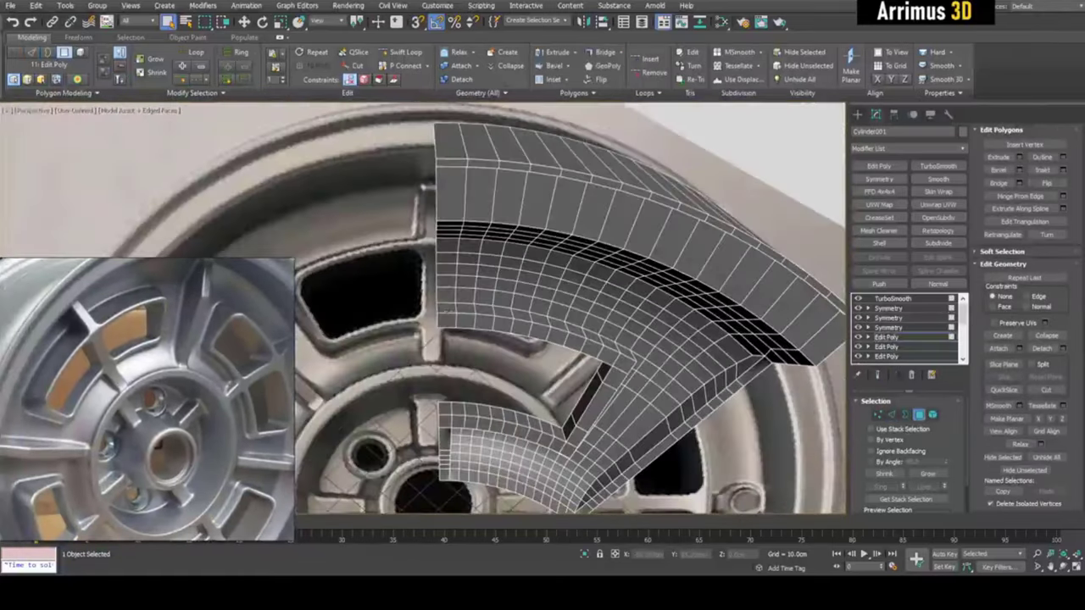
left_click_drag(447, 307, 447, 260)
key("p")
middle_click_drag(447, 259, 472, 302, "alt")
scroll(472, 302, "up", 4)
middle_click_drag(496, 363, 519, 342, "alt")
key("ctrl+shift+b")
left_click(543, 343)
Straighten the beveled outer strip's edges to continue the divider and delete the end polygons along the mirror edge.
left_click(891, 416)
key("1")
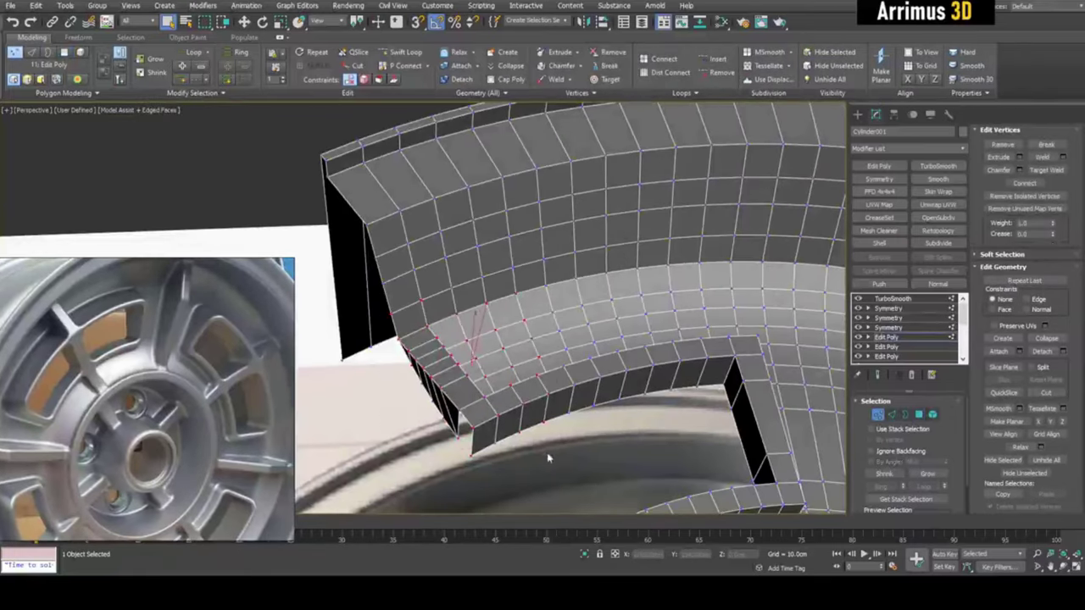
middle_click_drag(549, 455, 494, 463, "alt")
key("4")
left_click_drag(494, 463, 353, 380)
key("Delete")
key("1")
Slide the cross edges on the divider's outer section with the Edge constraint to redistribute their spacing.
middle_click_drag(563, 346, 522, 280, "alt")
key("2")
left_click(524, 238)
left_click(556, 238)
key("w")
key("shift+x")
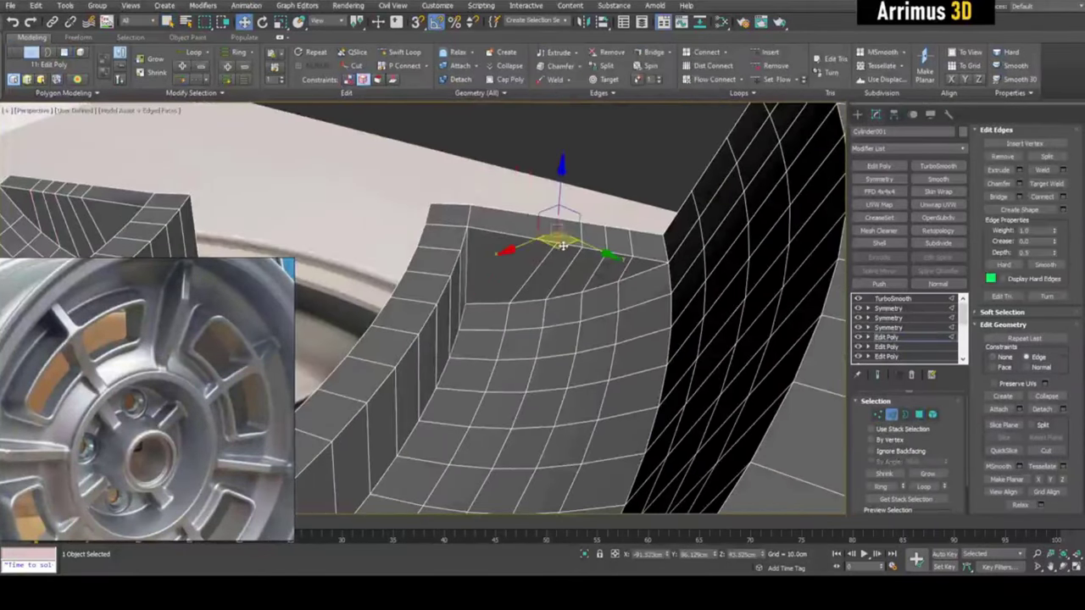
key("q")
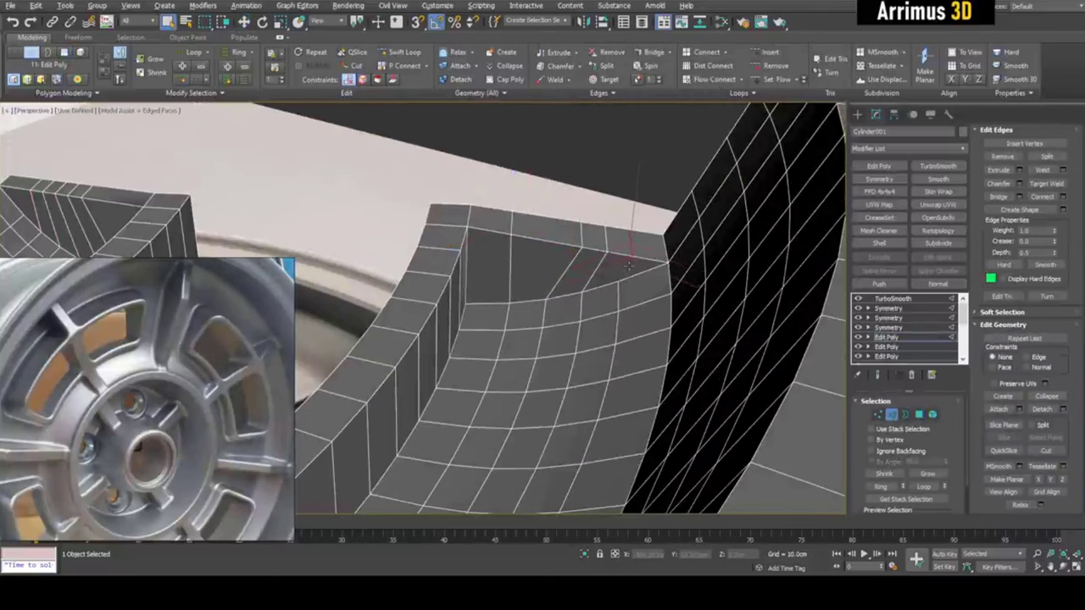
left_click(583, 239)
key("w")
key("shift+x")
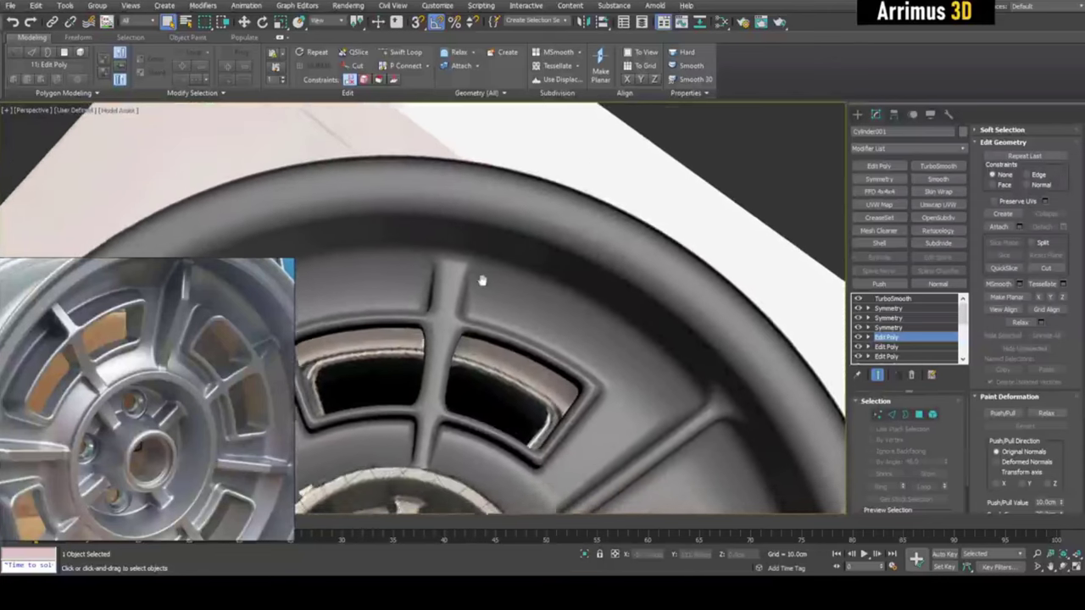
Review the smoothed wheel, checking the divided windows close up and across the whole disc.
mouse_move(482, 281)
middle_mouse_down()
mouse_move(487, 262)
mouse_move(535, 297)
mouse_move(472, 286)
middle_mouse_up()
scroll(537, 301, "down", 5)
scroll(519, 298, "up", 5)
scroll(504, 319, "down", 3)
middle_click_drag(503, 319, 503, 271, "alt")
scroll(508, 287, "down", 5)
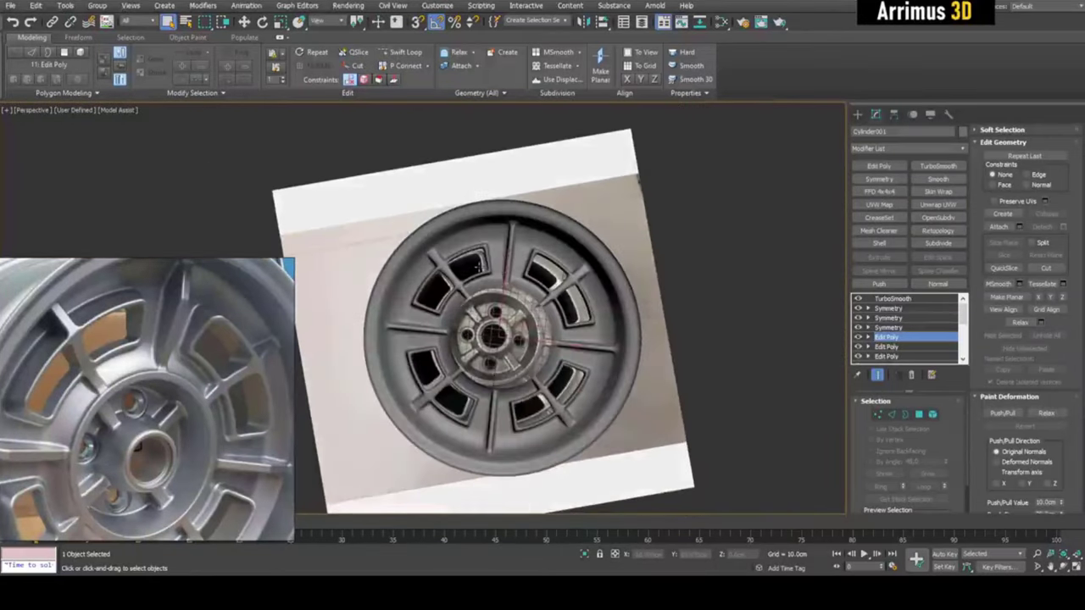
scroll(478, 268, "up", 5)
Show the unmirrored base wedge with edged faces and select all its vertices for rotation.
key("grave")
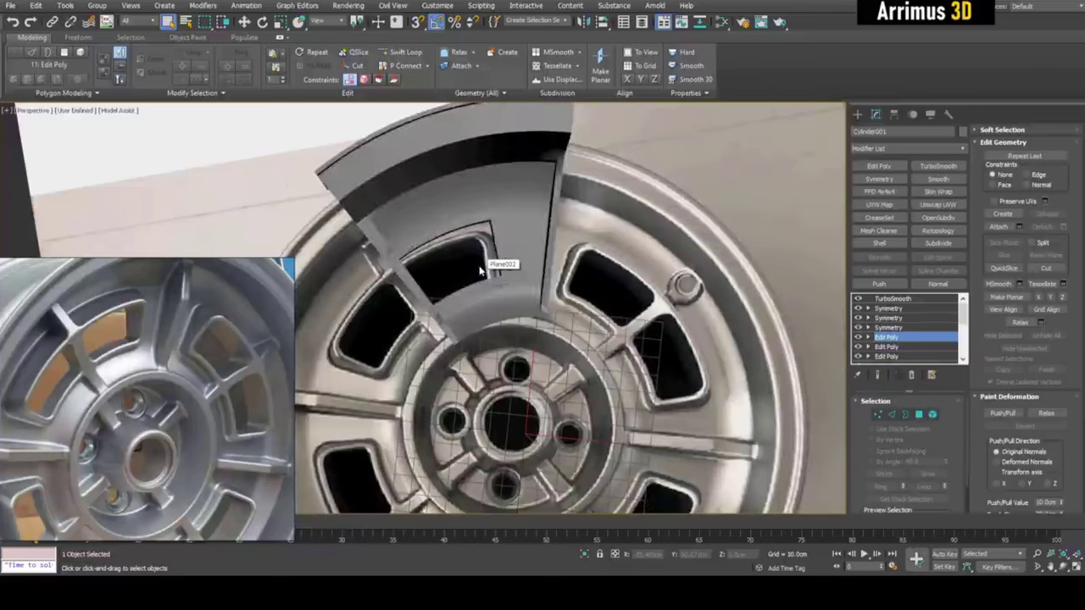
key("F4")
scroll(497, 262, "down", 3)
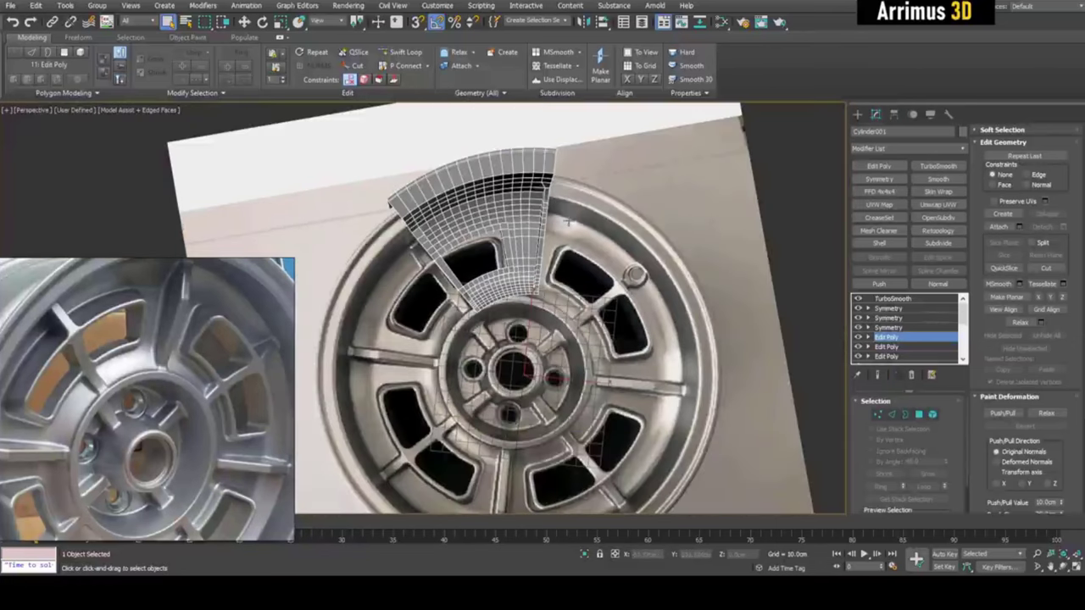
key("1")
key("1")
key("1")
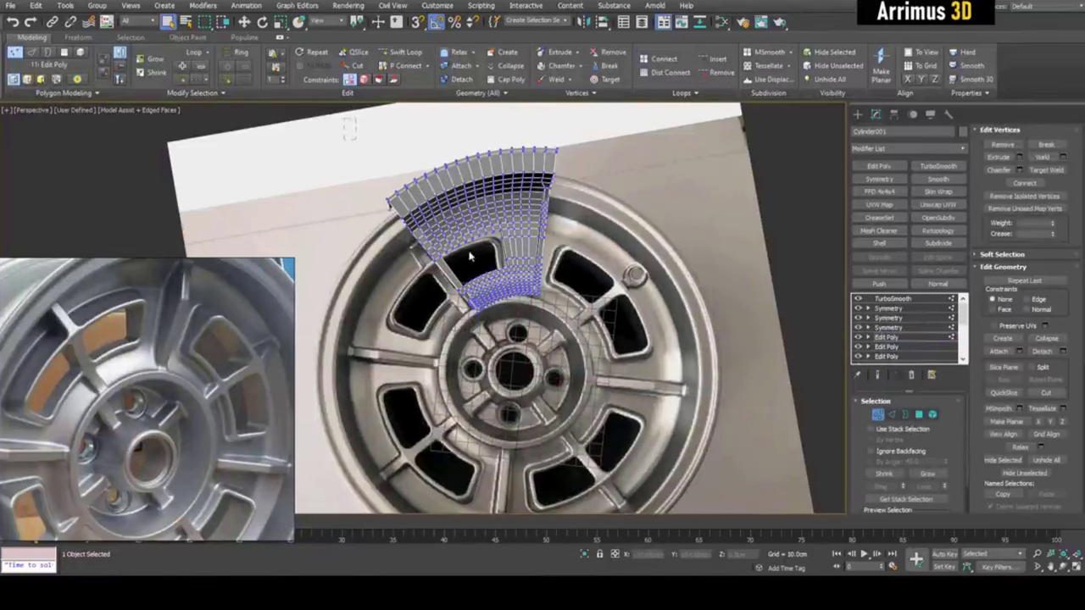
key("ctrl+a")
key("e")
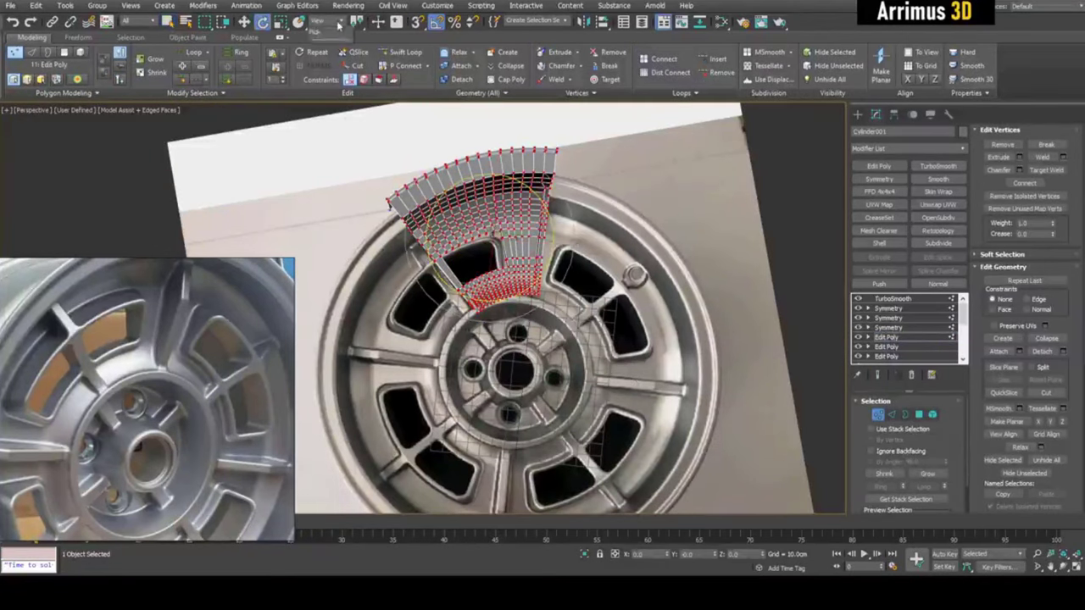
Rotate the wedge's vertices -45 degrees about Z, using the picked wheel object's transform coordinate center.
left_click(329, 21)
left_click(314, 105)
left_click(514, 177)
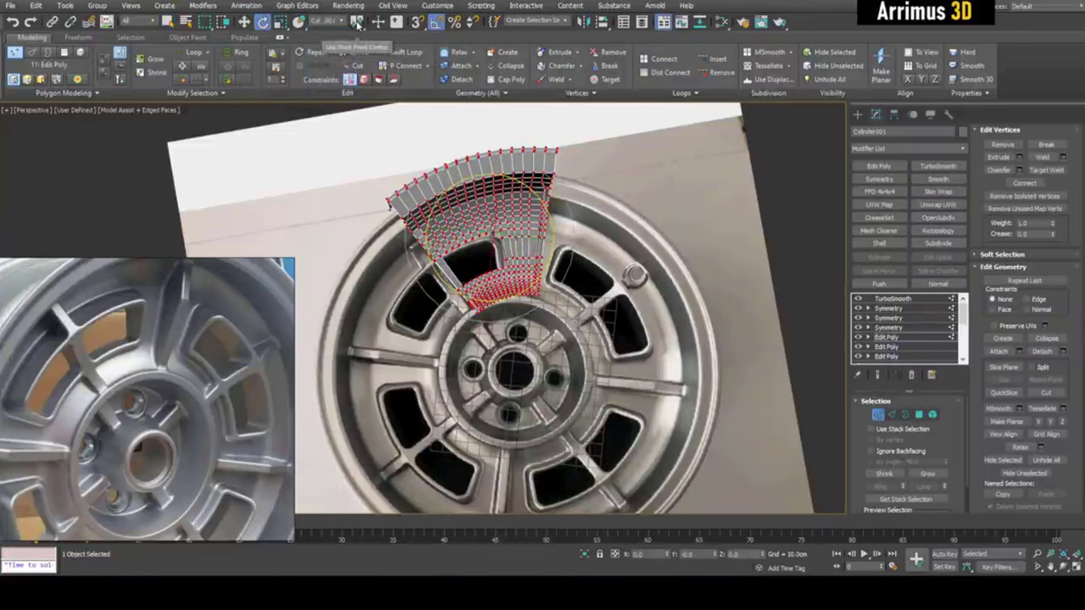
left_click_drag(357, 23, 359, 74)
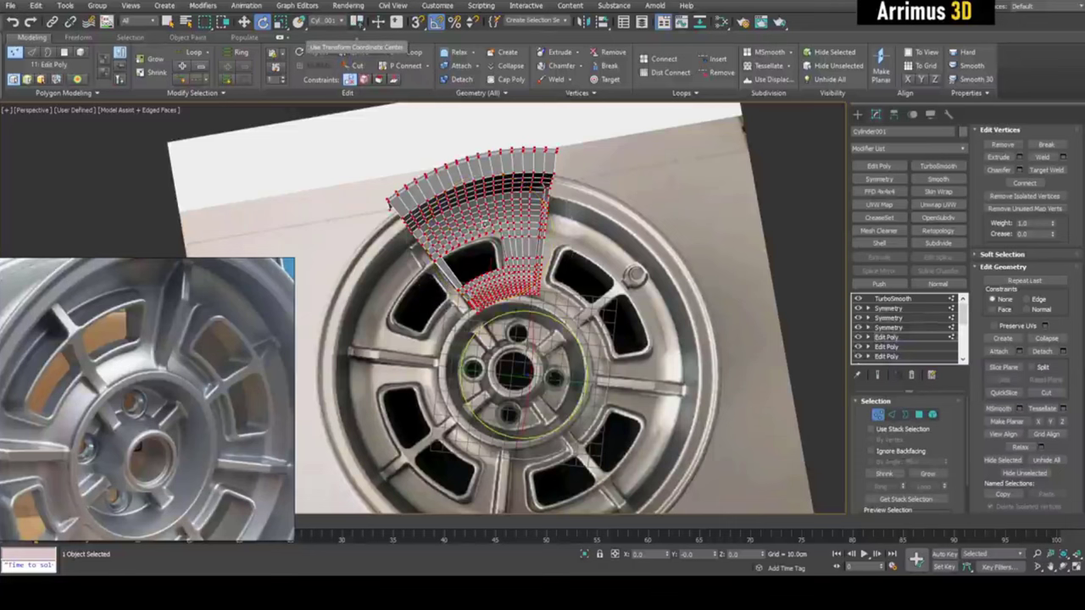
middle_click_drag(570, 315, 575, 299, "alt")
left_click_drag(558, 324, 565, 326)
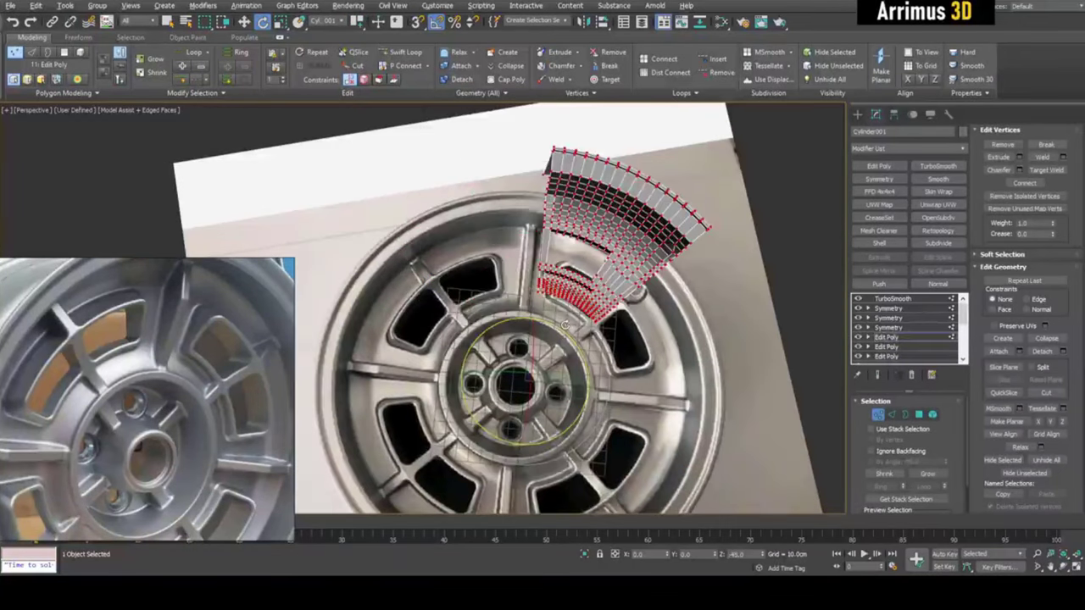
middle_click_drag(566, 327, 518, 244)
key("q")
left_click(500, 341)
Select the side-wall polygons of the divider's inner and outer sections by a 45-degree angle.
scroll(518, 244, "up", 5)
middle_click_drag(560, 276, 566, 252, "alt")
key("4")
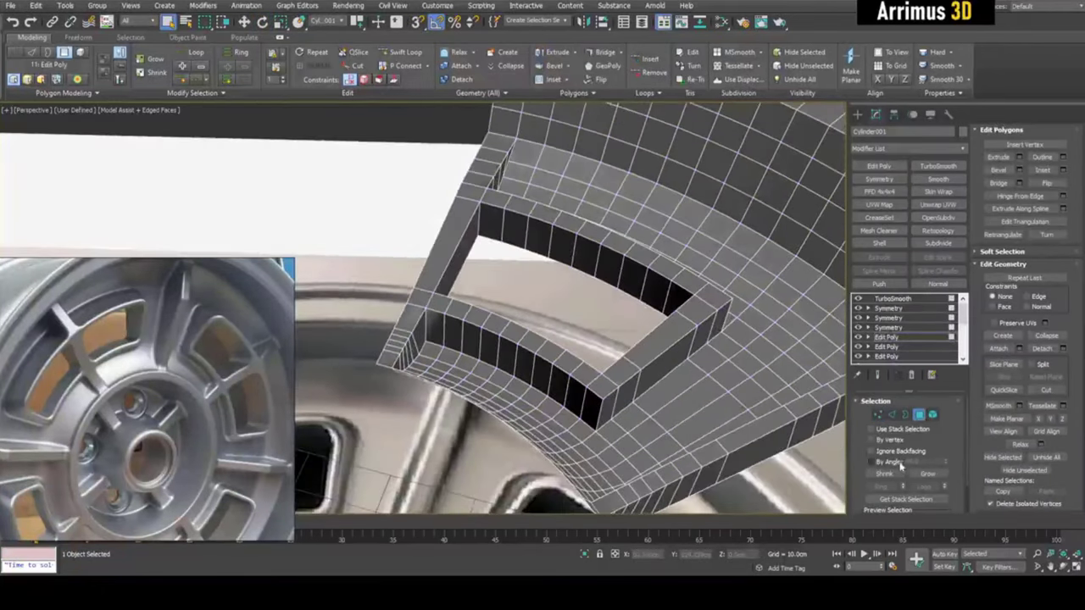
left_click(899, 465)
middle_click_drag(691, 360, 518, 318, "alt")
left_click(387, 329)
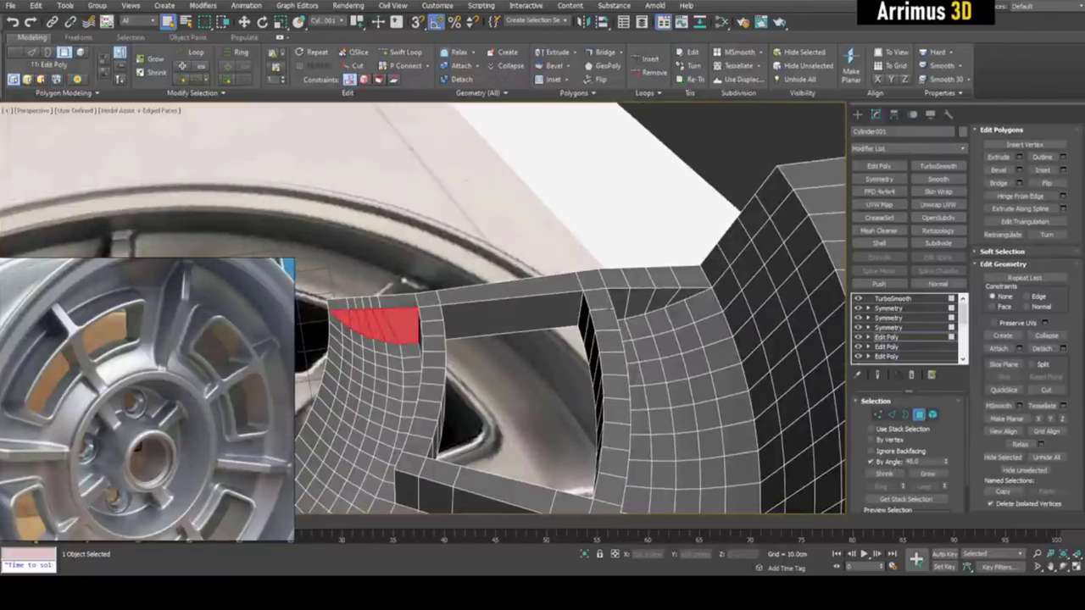
left_click(632, 306, "ctrl")
Add the divider's window-side wall to the selection and move the side about -1.3 cm along X to narrow the divider.
key("w")
middle_click_drag(632, 305, 139, 449, "alt")
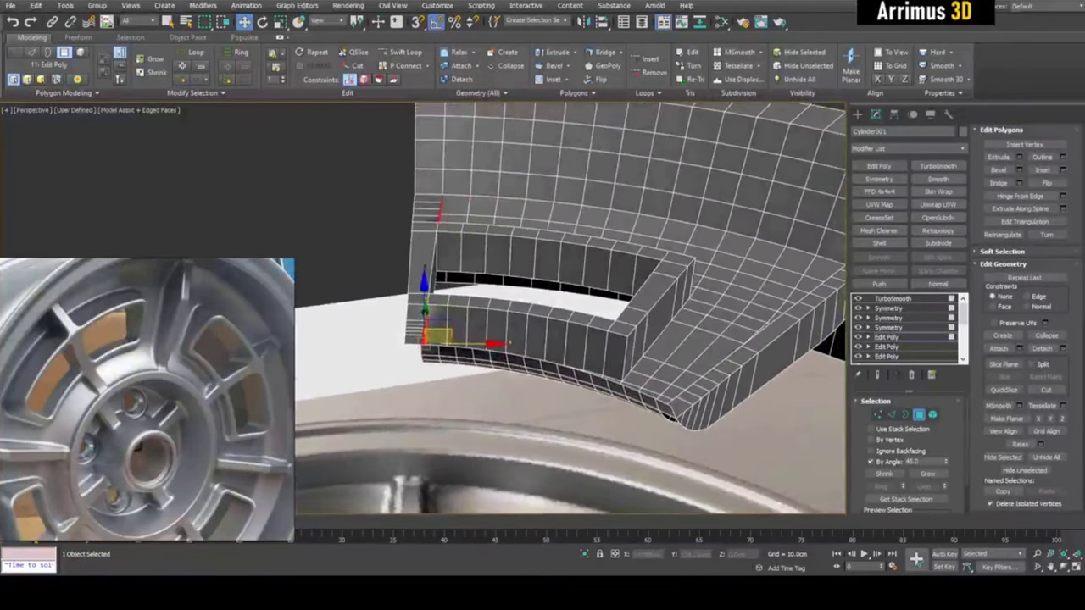
middle_click_drag(462, 225, 486, 262, "alt")
left_click(437, 254, "ctrl")
key("x")
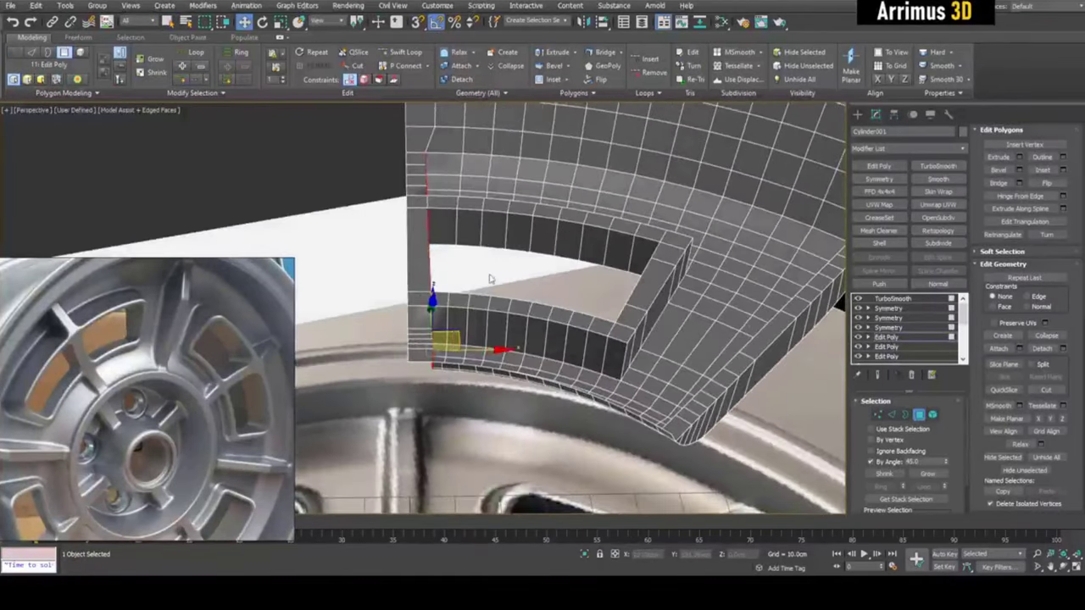
left_click_drag(477, 348, 469, 349)
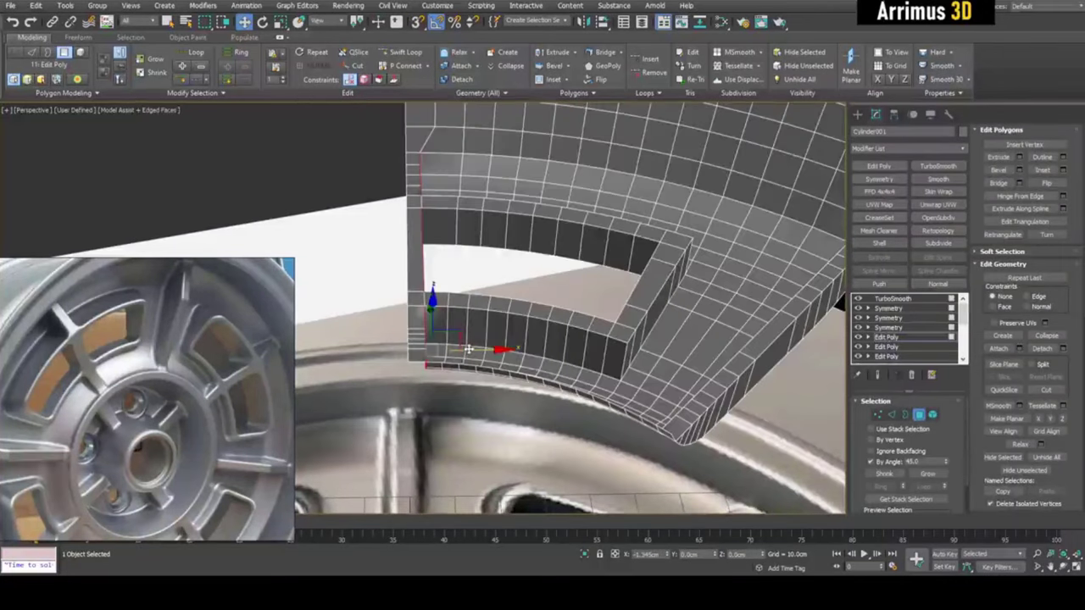
middle_click_drag(467, 348, 411, 311, "alt")
key("q")
left_click(497, 319)
Slide a cross edge on the divider's inner section toward the window rim with the Edge constraint and check the junction's corner vertex.
scroll(436, 313, "up", 3)
key("2")
key("alt+x")
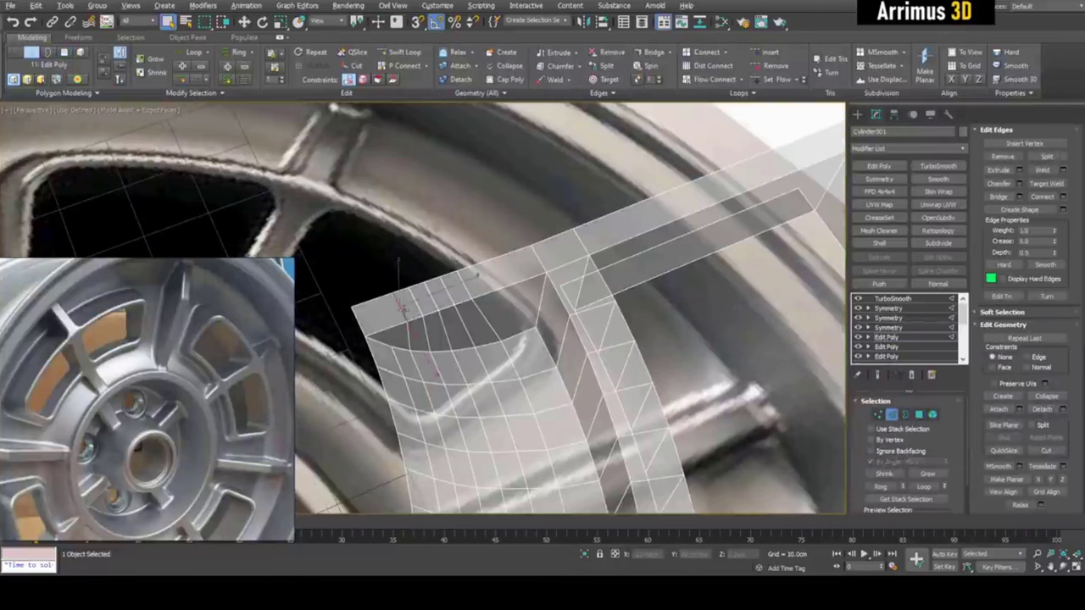
key("alt+x")
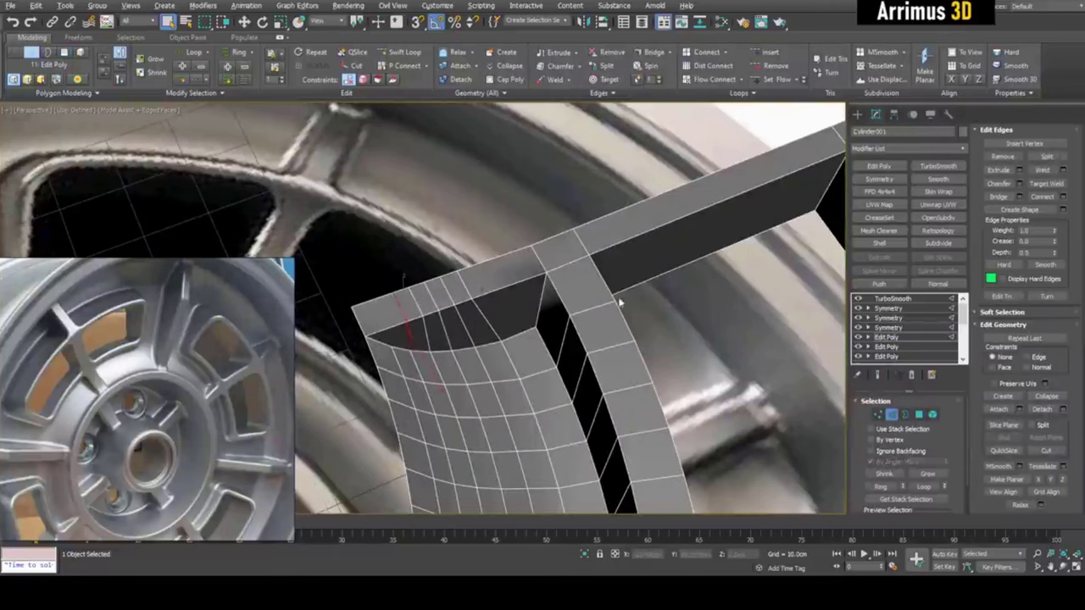
left_click(466, 286)
key("w")
key("shift+x")
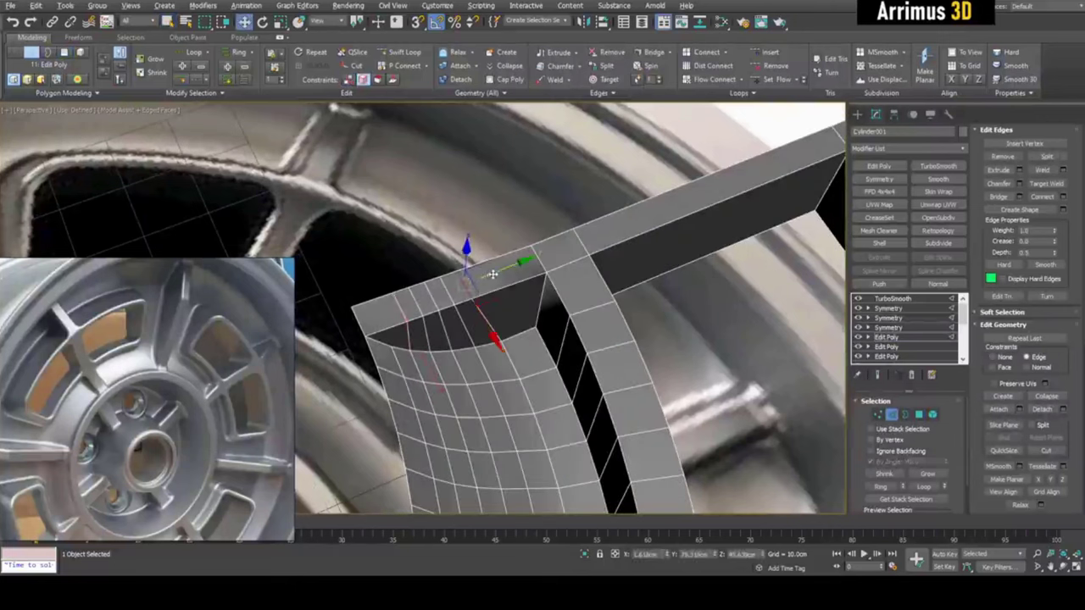
left_click_drag(547, 259, 547, 257)
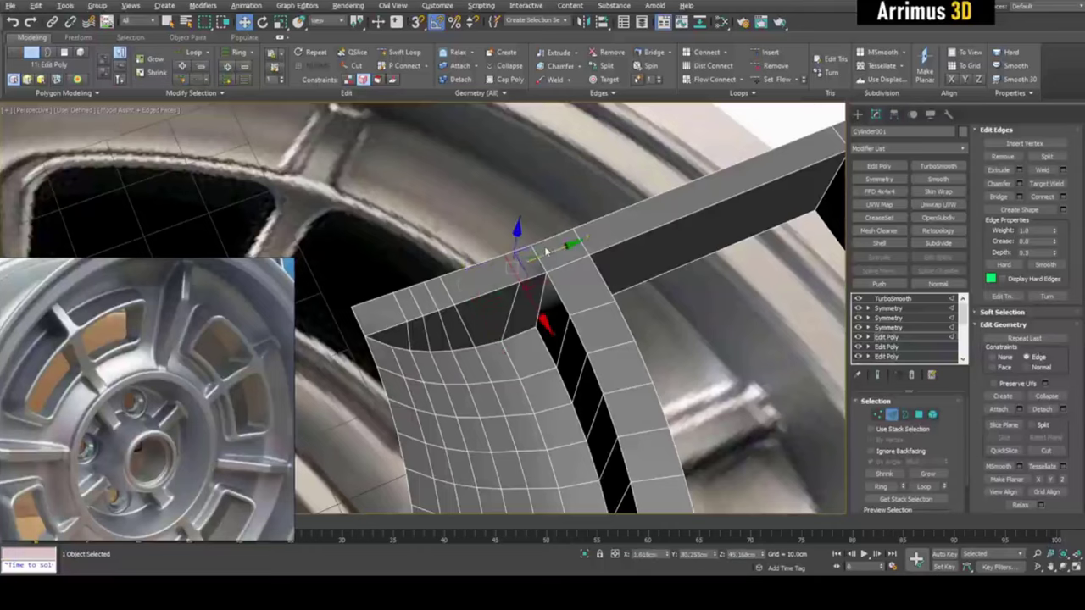
key("1")
scroll(549, 253, "up", 4)
key("alt+x")
key("alt+x")
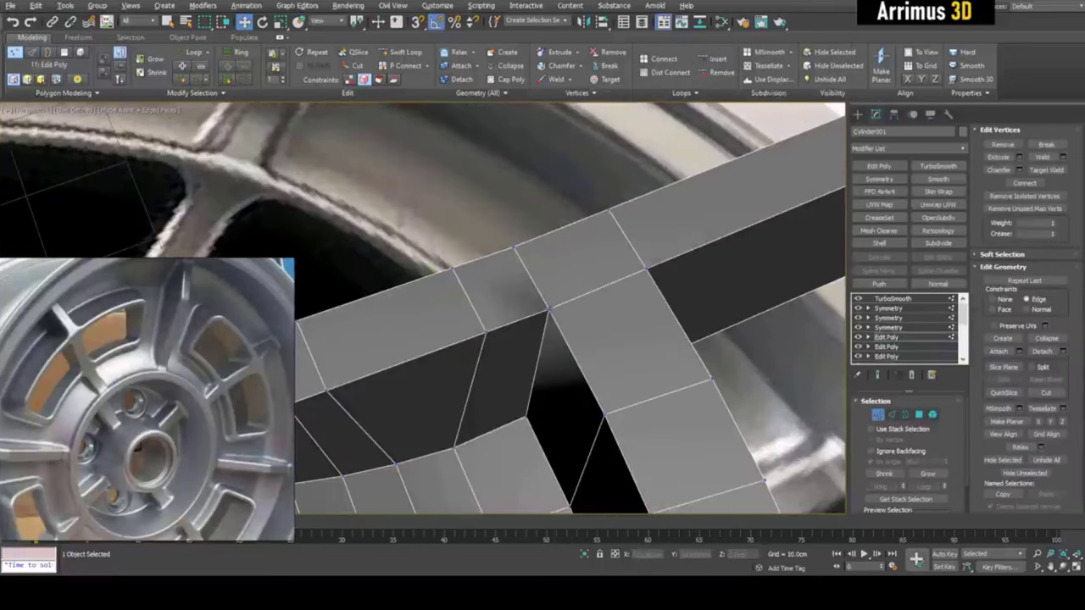
left_click(550, 309)
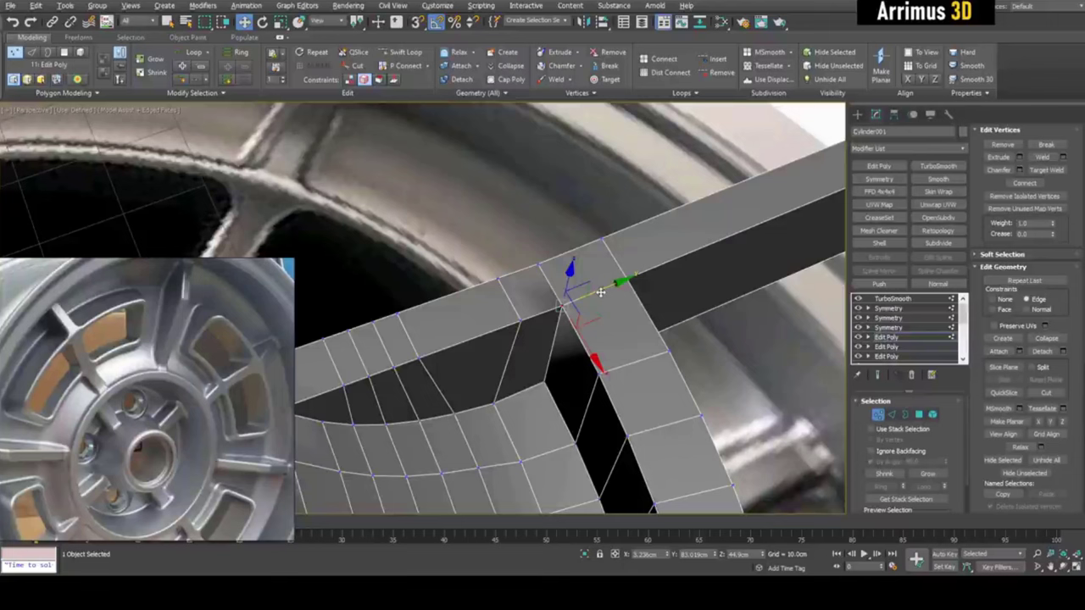
Select all the wedge's polygons and clear all their smoothing groups.
key("4")
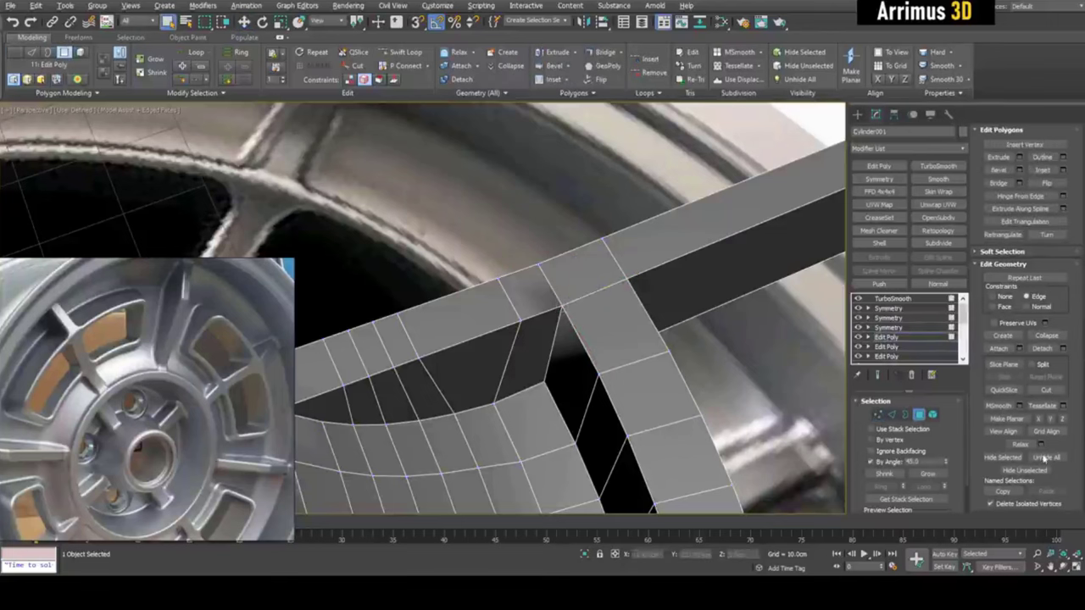
left_click_drag(1059, 470, 1064, 303)
key("ctrl+a")
left_click(1053, 411)
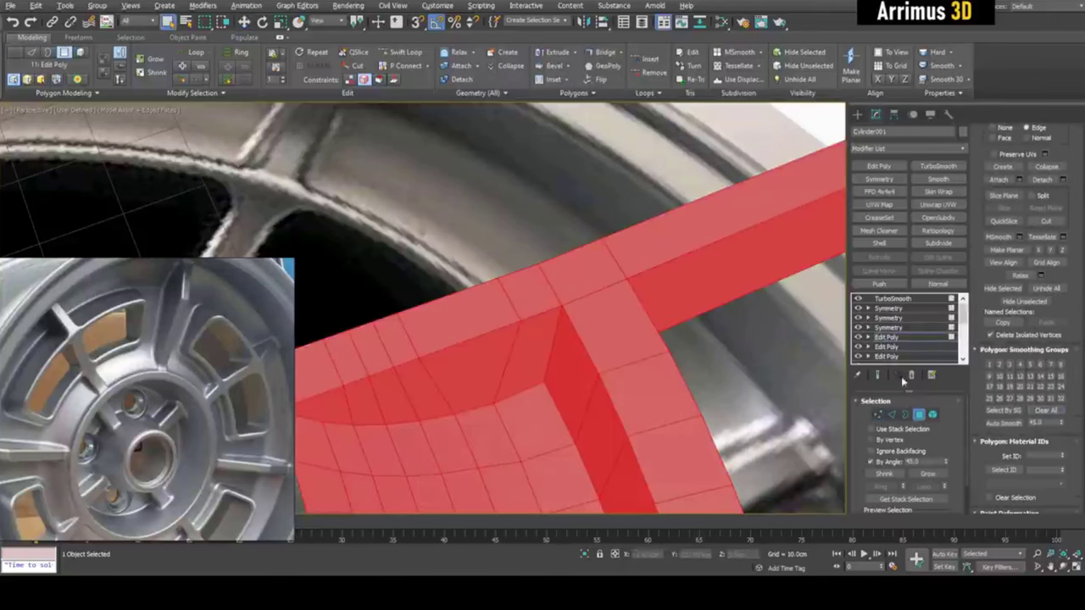
Deselect the wedge's polygons, look over the modifier stack's end result and leave polygon editing.
left_click(748, 353)
key("grave")
scroll(744, 342, "down", 10)
key("grave")
key("4")
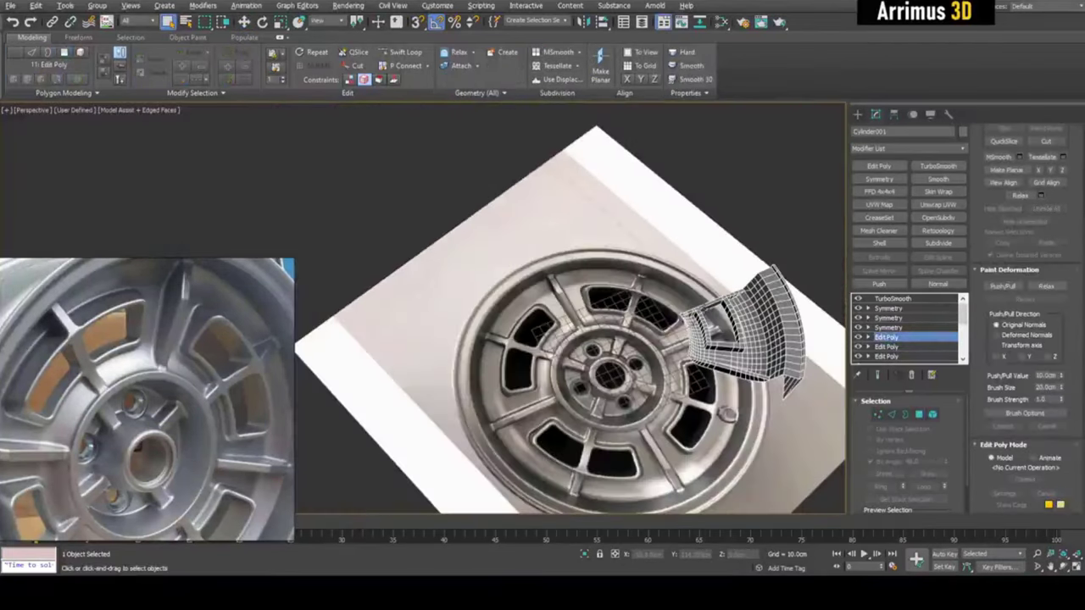
Try to rotate all of the wedge's vertices about the wheel's centre.
key("1")
middle_click_drag(705, 292, 708, 326)
key("ctrl+a")
scroll(645, 288, "up", 3)
middle_click_drag(645, 288, 547, 328)
key("e")
left_click_drag(514, 302, 508, 292)
key("ctrl+e")
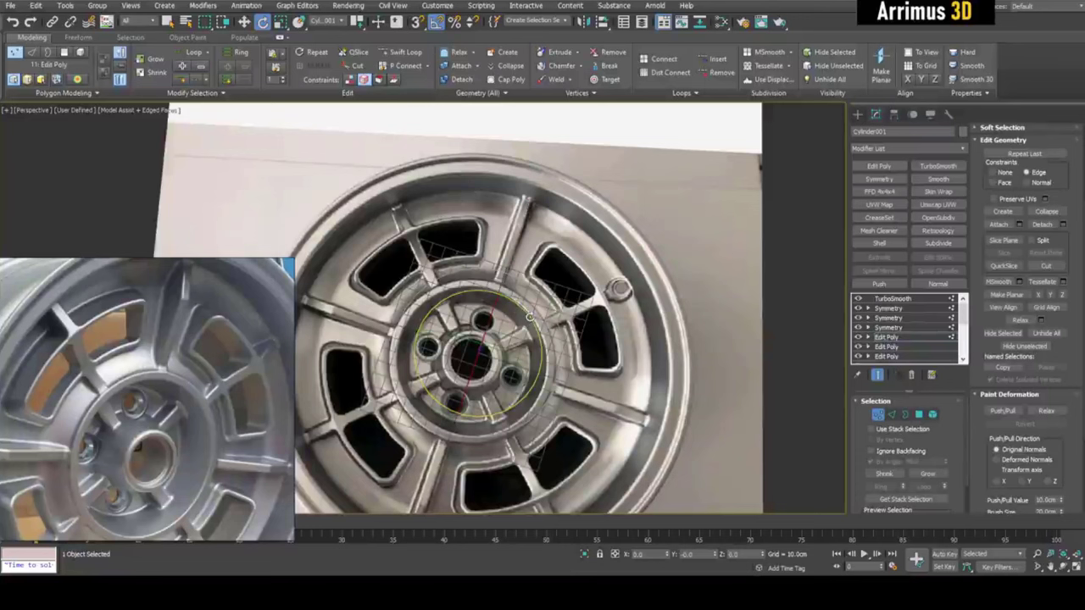
key("ctrl+e")
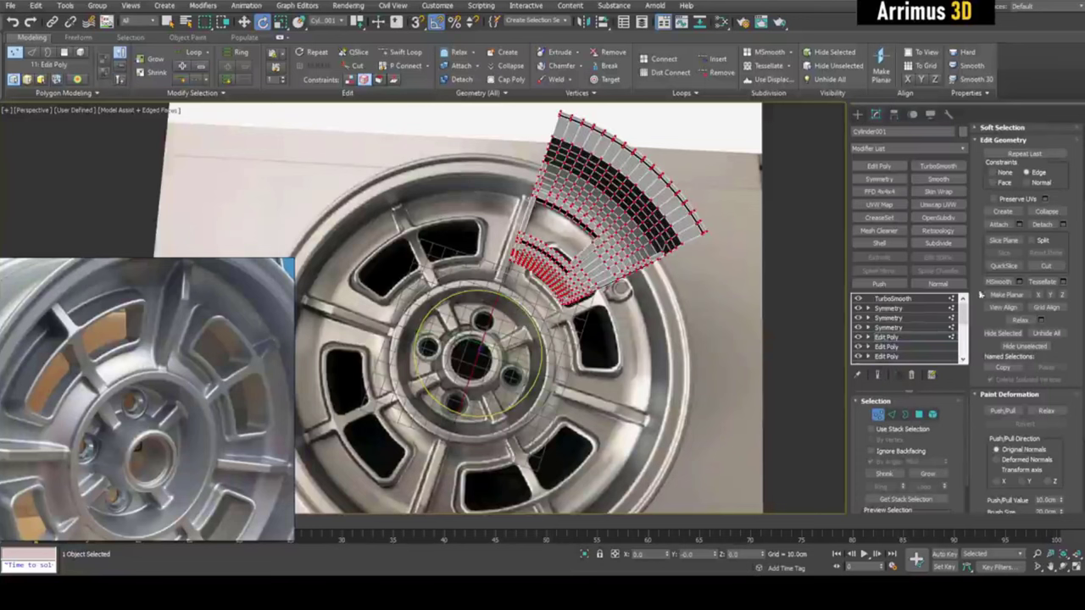
Set the transform constraint to None and undo the last rotation of the wedge.
left_click(1010, 399)
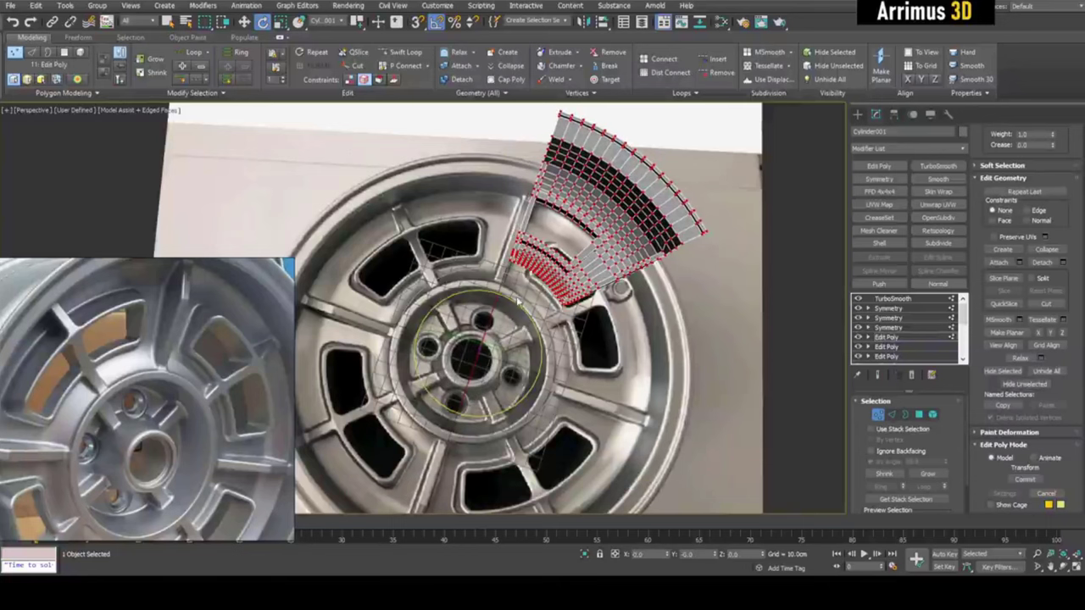
key("ctrl+z")
key("ctrl+z")
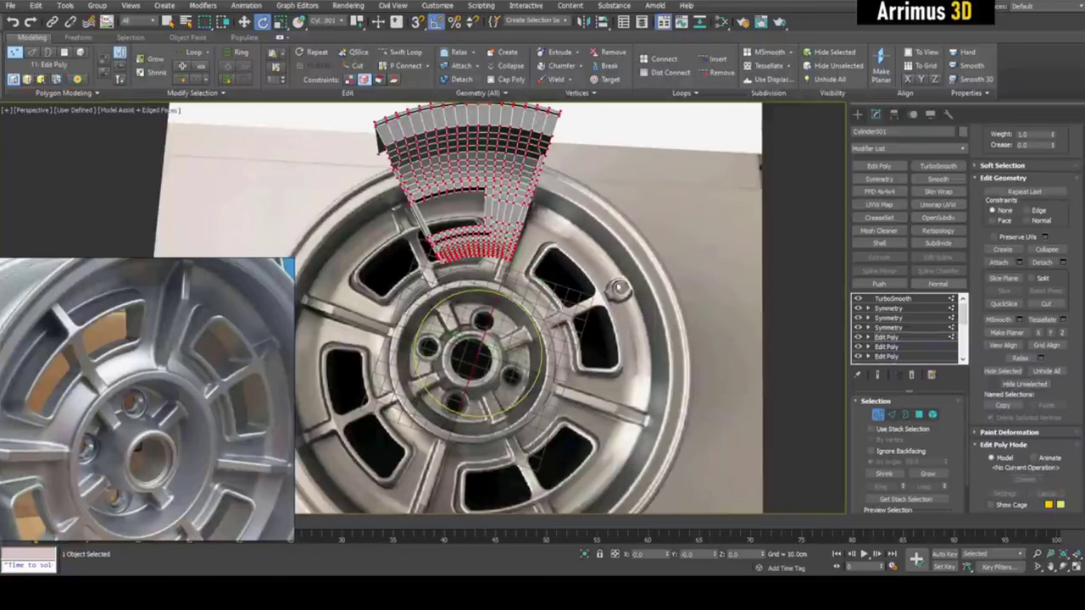
Leave vertex editing, deselect the wheel and inspect the smoothed model with edged faces hidden.
key("1")
key("q")
left_click(781, 231)
key("F4")
middle_click_drag(508, 222, 524, 270, "alt")
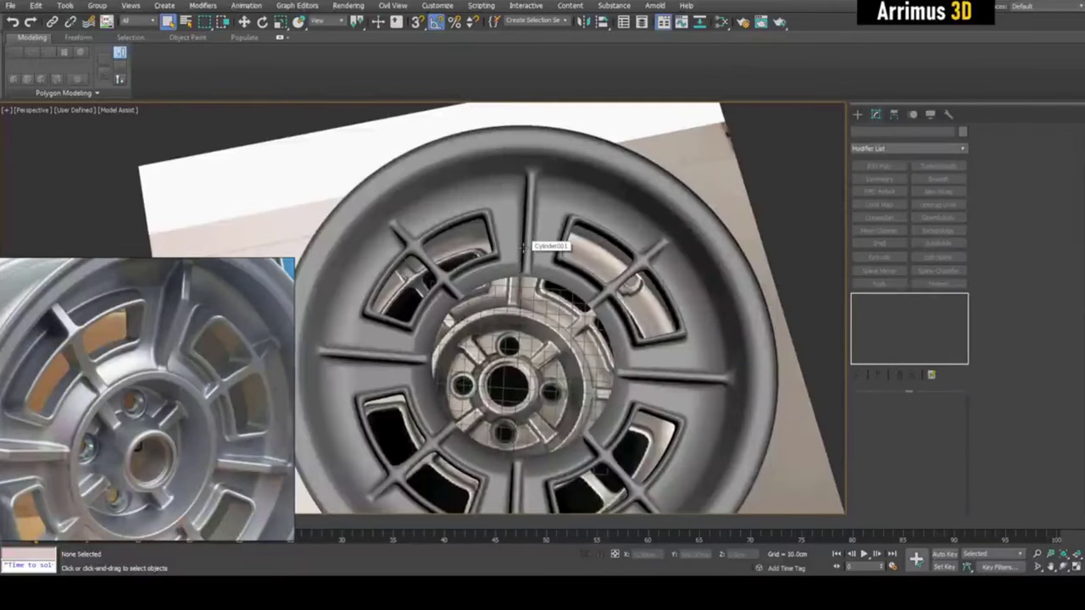
key("F4")
Reopen the wedge's Edit Poly polygons and select the top faces of the window rim and divider with By Angle.
left_click(510, 218)
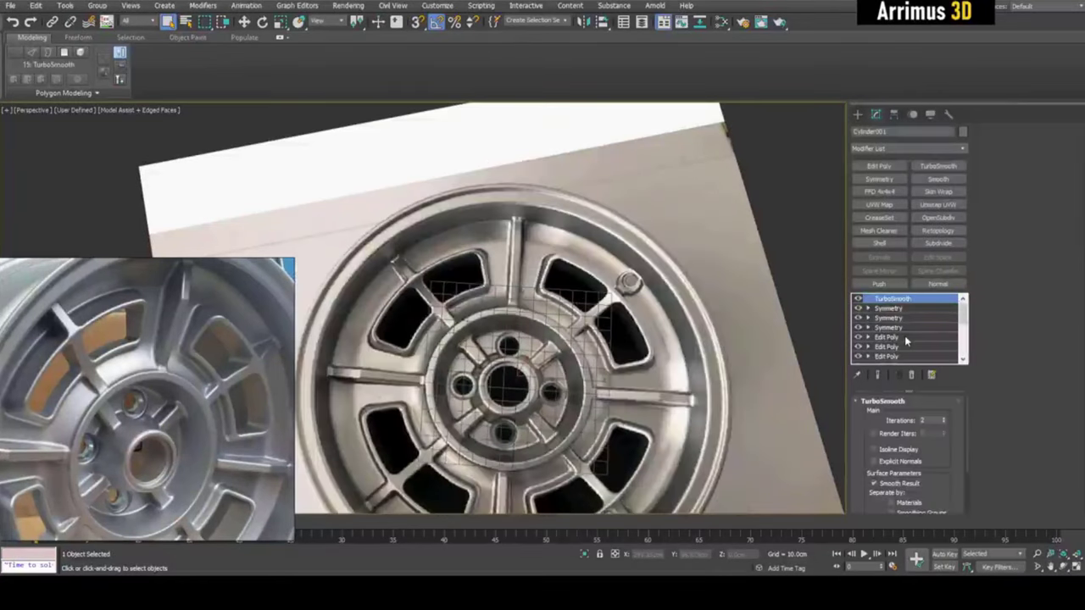
left_click(905, 336)
key("k")
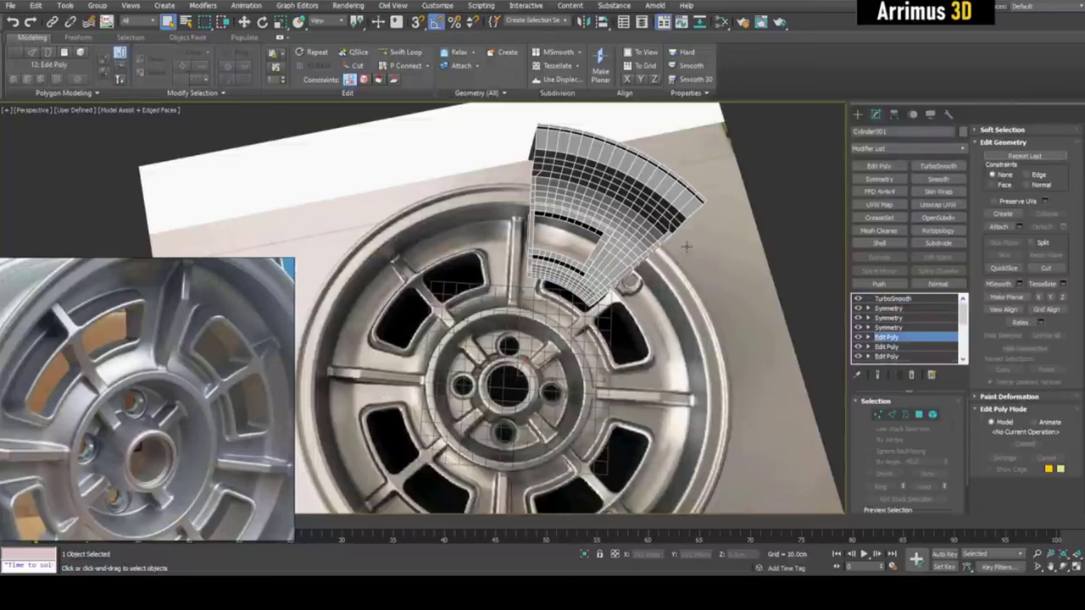
key("1")
scroll(599, 234, "up", 4)
key("4")
middle_click_drag(506, 258, 563, 309)
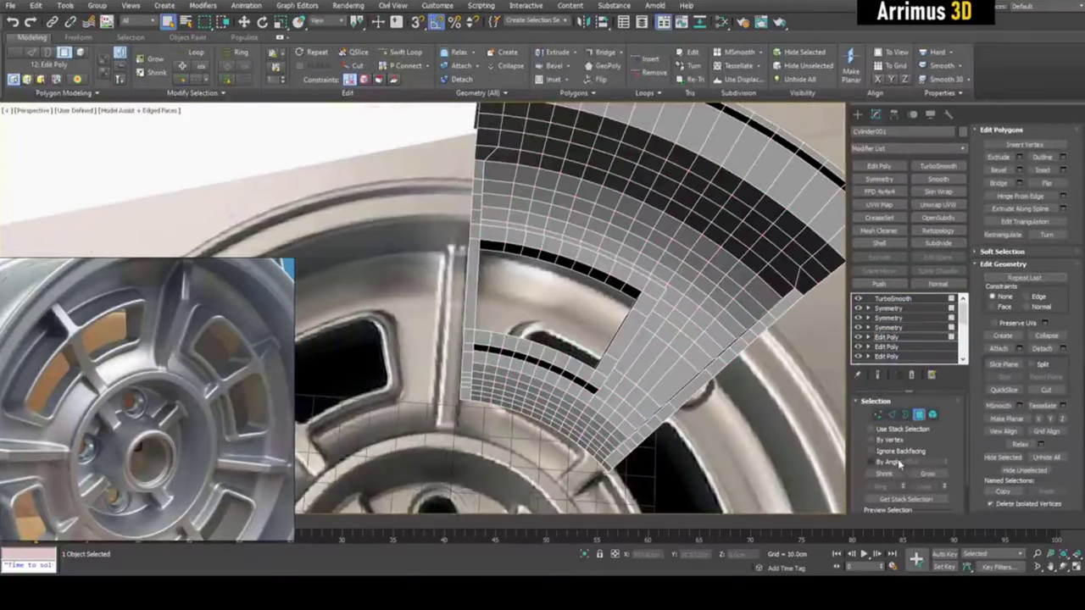
left_click(639, 294)
left_click(651, 292)
middle_click_drag(630, 305, 620, 301, "alt")
left_click(883, 464)
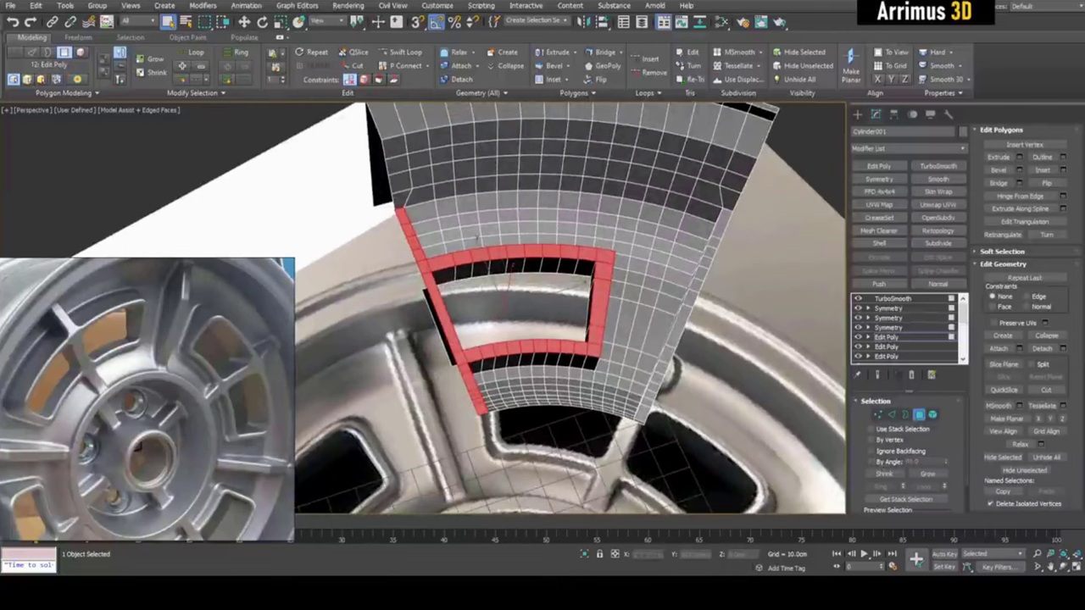
Deselect the divider's outer section and set the rotation to World coordinates about the selection centre.
middle_click_drag(502, 307, 486, 315, "alt")
scroll(414, 280, "up", 4)
middle_click_drag(415, 280, 347, 288, "alt")
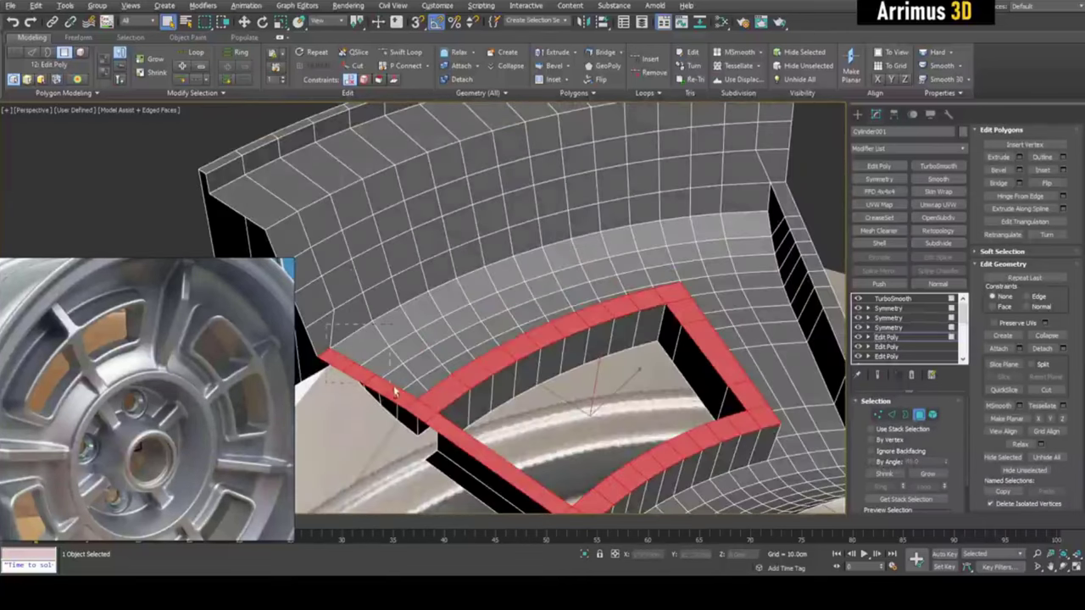
left_click_drag(395, 391, 398, 395, "alt")
key("e")
middle_click_drag(644, 446, 611, 276)
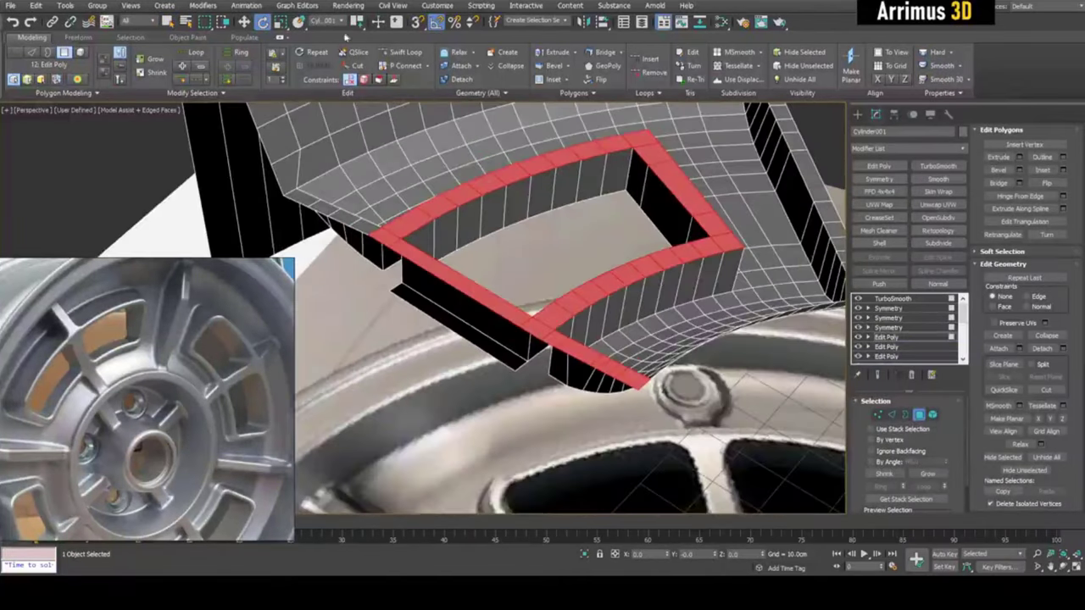
left_click(331, 21)
left_click(329, 47)
left_click(358, 22)
left_click(360, 57)
middle_click_drag(519, 265, 559, 195, "alt")
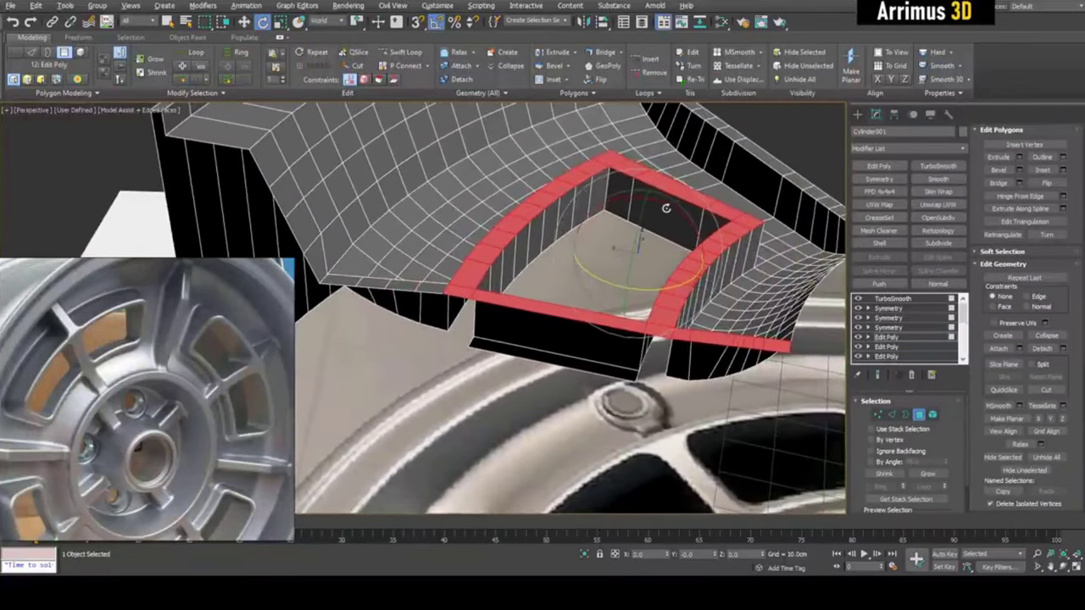
Deselect the divider's inner section, tilt the remaining rim and divider top faces downward toward the hub and nudge their position slightly.
left_click_drag(667, 207, 666, 200)
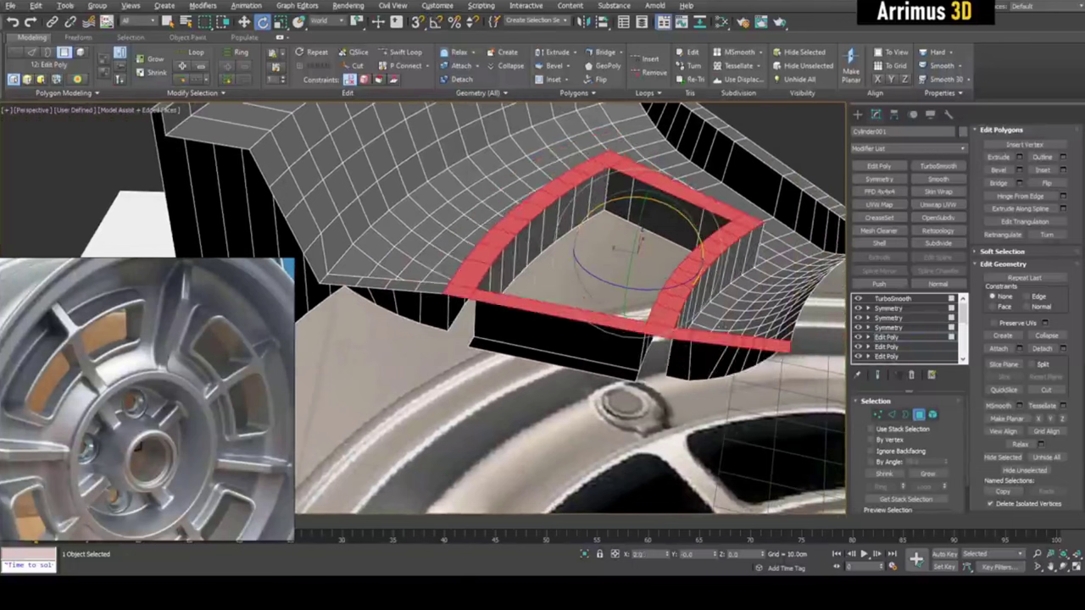
left_click_drag(803, 367, 727, 329, "alt")
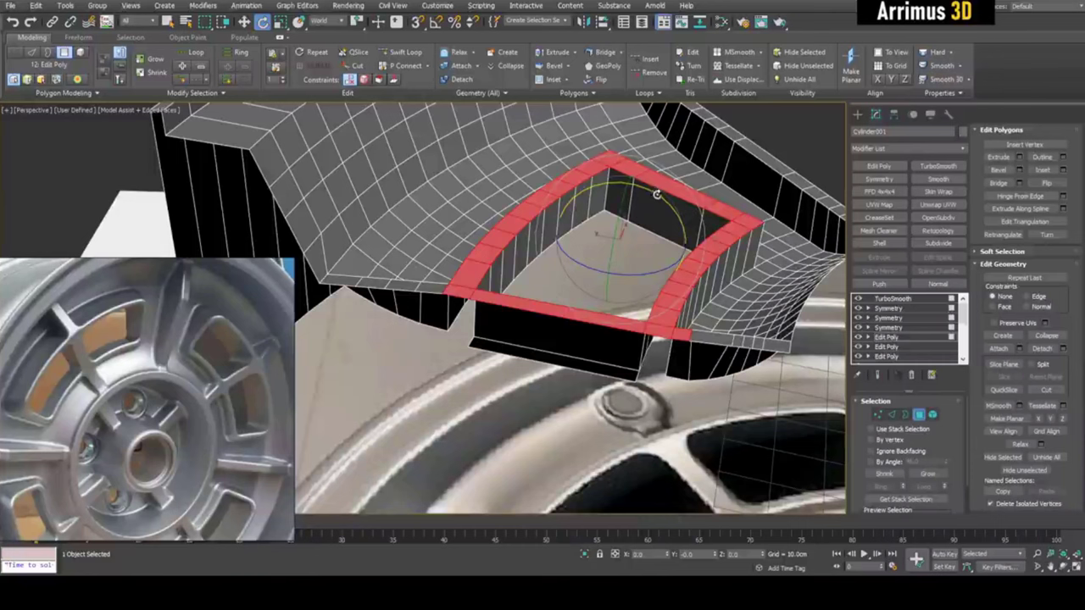
left_click_drag(658, 194, 676, 202)
key("w")
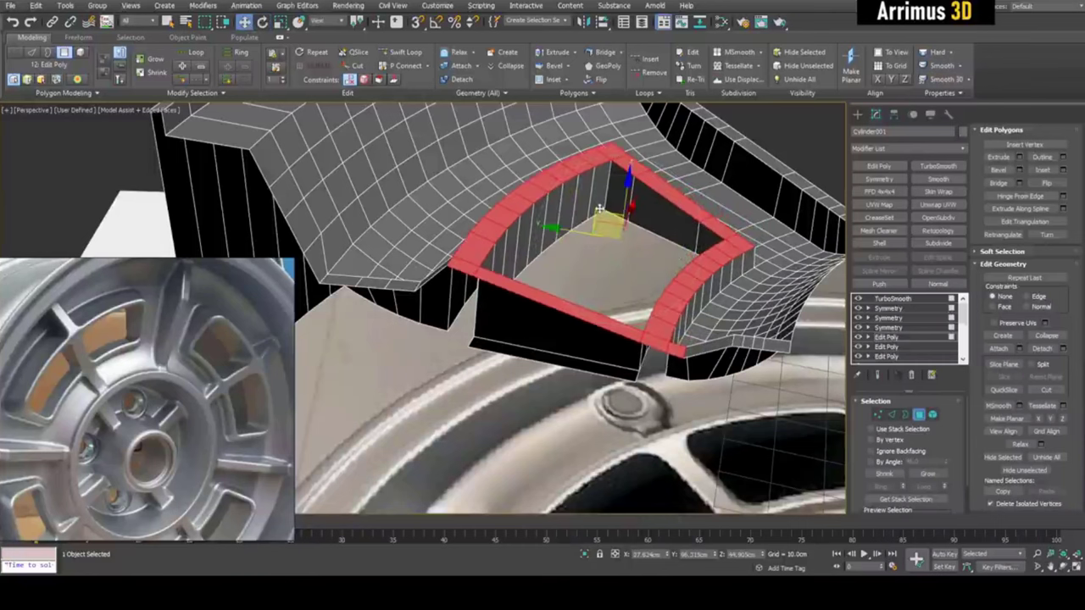
left_click_drag(599, 208, 601, 213)
Begin smoothing the divider's inner section by moving individual cross edges of its top face down along Z.
middle_click_drag(741, 349, 712, 332)
scroll(710, 332, "up", 3)
key("2")
left_click(566, 323)
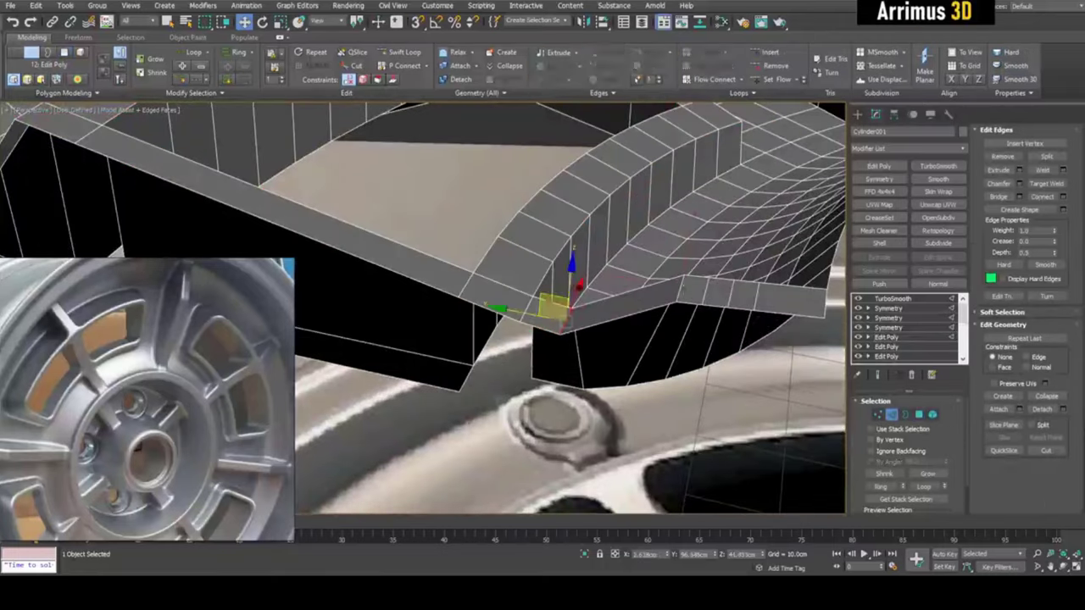
key("q")
left_click(681, 286)
left_click(707, 292)
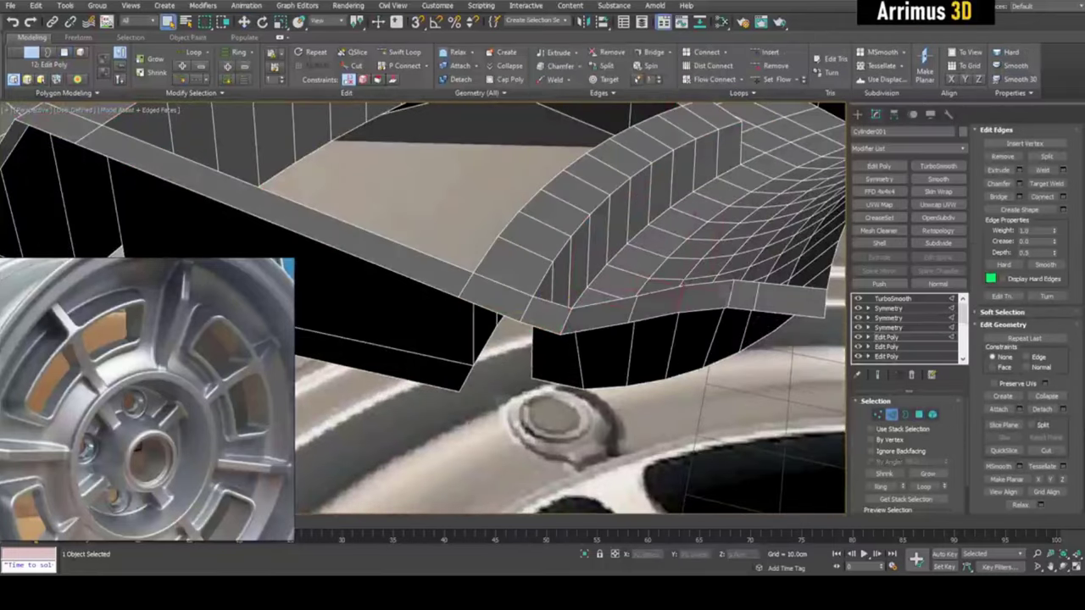
left_click(732, 295)
left_click(756, 297)
key("w")
key("q")
key("w")
left_click_drag(767, 253, 764, 272)
key("q")
Lower the remaining raised cross edges of the divider's inner section along Z into one smooth curve, the last by about -0.47 cm.
left_click(634, 309)
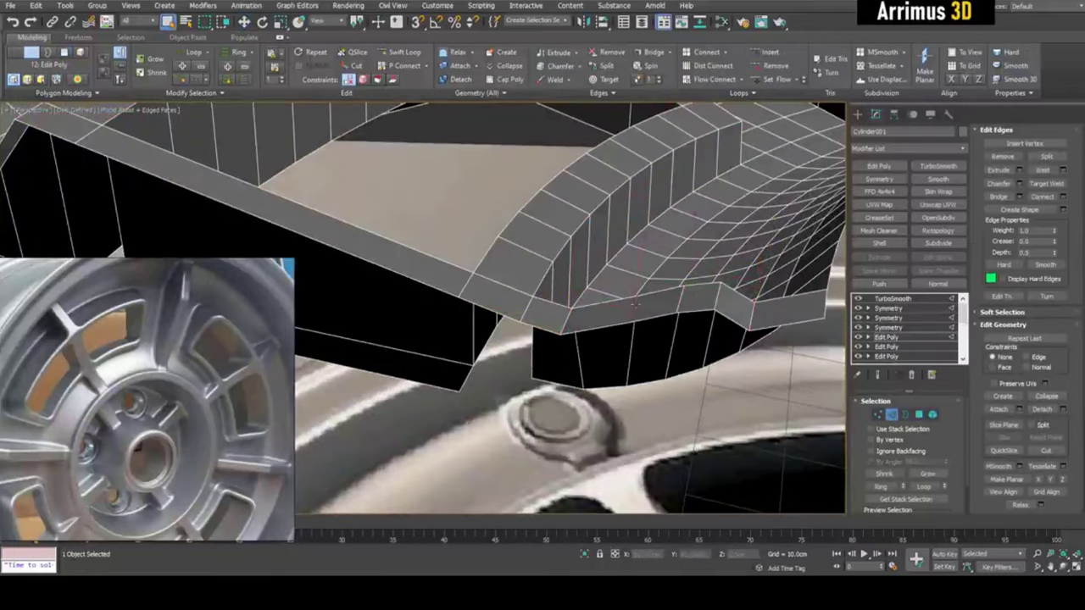
key("w")
left_click_drag(642, 252, 641, 269)
key("q")
left_click(680, 296)
key("w")
left_click_drag(689, 243, 720, 283)
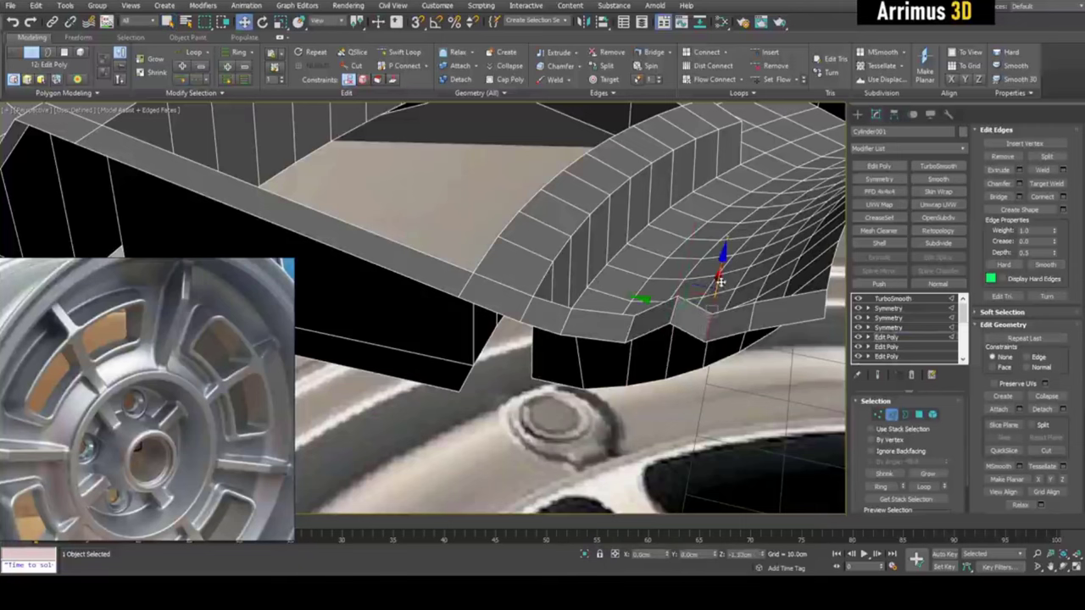
key("q")
left_click(675, 311)
key("w")
left_click_drag(674, 312, 670, 328)
key("q")
left_click(752, 317)
key("w")
left_click_drag(752, 317, 755, 322)
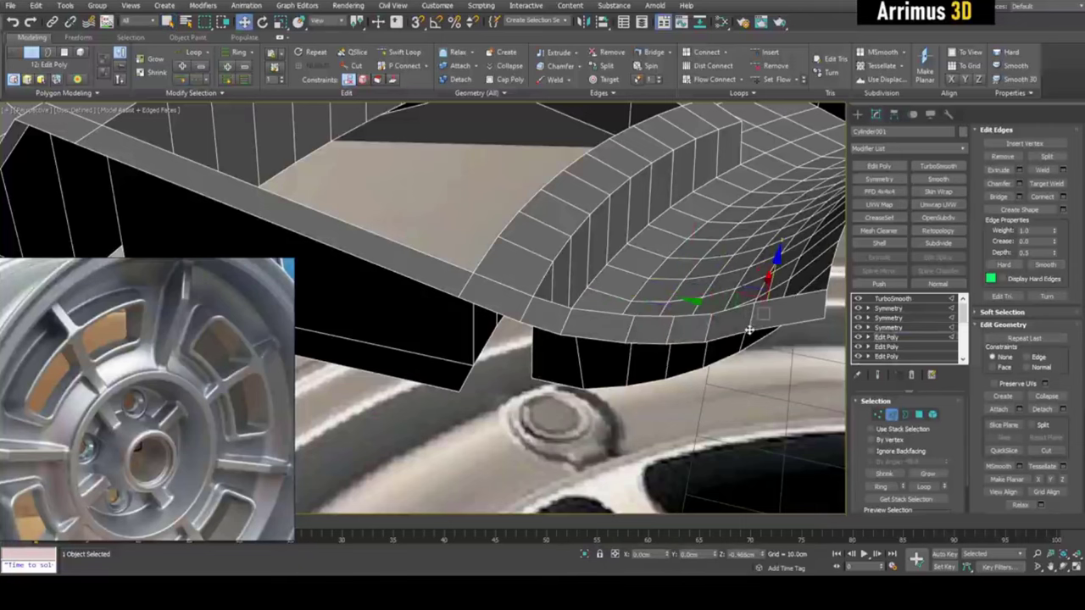
Lower the cross edge near the hub end of the divider about -0.27 cm along Z and slide it with the Edge constraint.
middle_click_drag(755, 318, 758, 376, "alt")
key("q")
left_click(758, 376)
key("w")
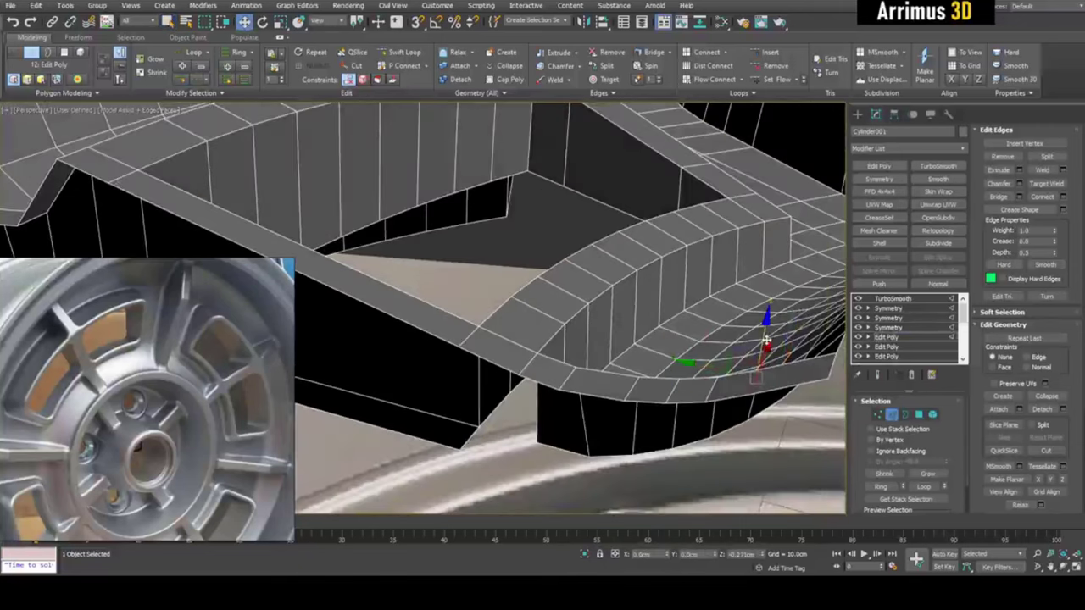
key("shift+x")
left_click_drag(715, 370, 703, 370)
key("shift+x")
left_click(461, 470)
key("q")
scroll(461, 471, "down", 7)
scroll(472, 439, "up", 6)
middle_click_drag(461, 403, 580, 344, "alt")
scroll(580, 344, "up", 3)
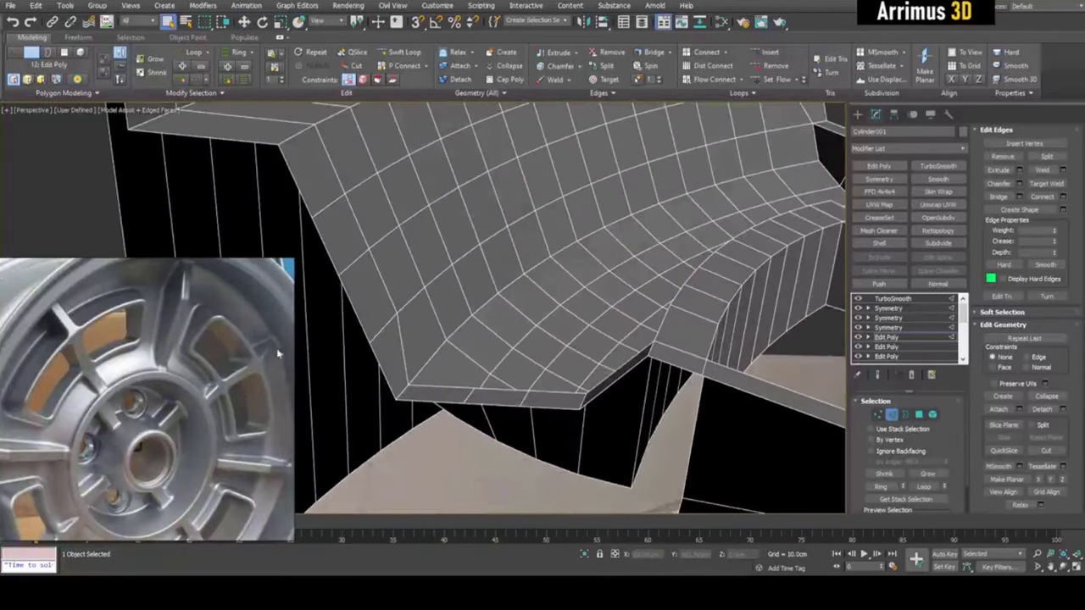
key("shift+p")
left_click(616, 373)
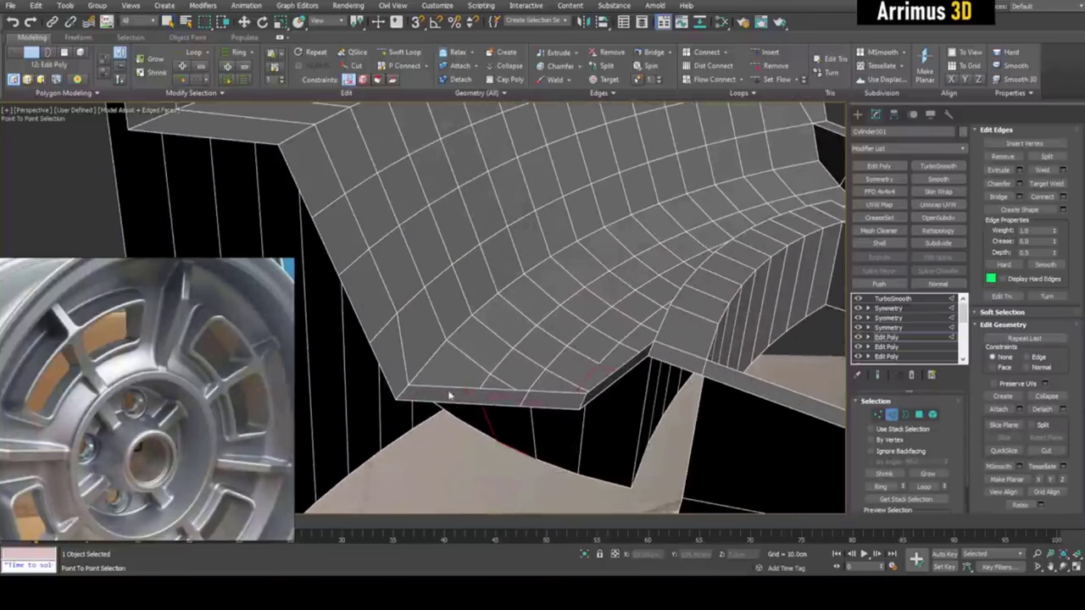
right_click(565, 433)
left_click(565, 433)
Select both top border edge paths of the divider's outer section with Point To Point Selection and straighten them.
middle_click_drag(565, 433, 705, 375, "alt")
key("shift+p")
left_click(736, 412)
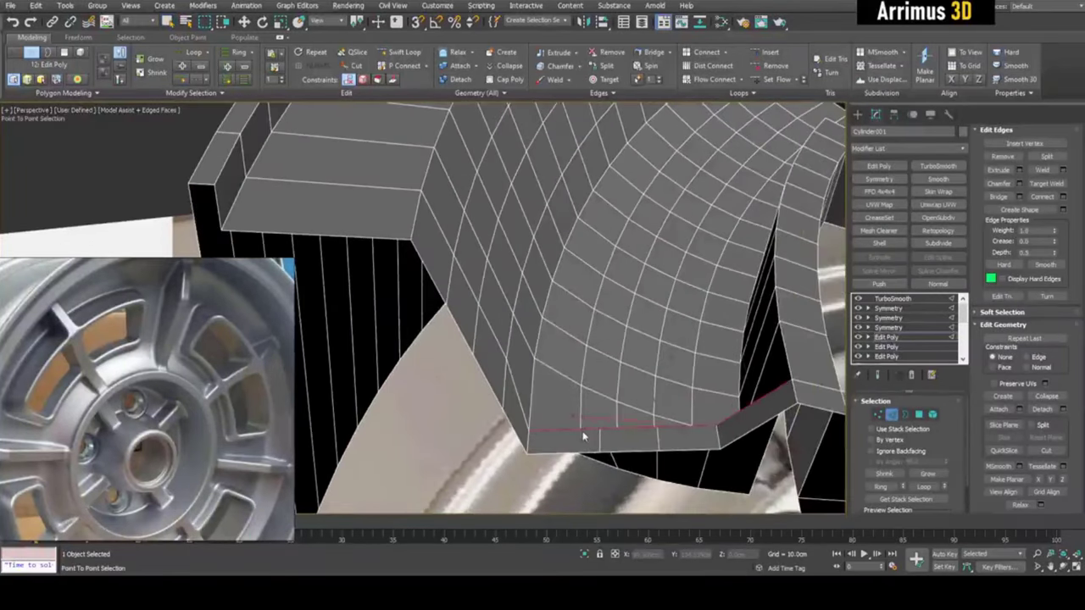
right_click(621, 429)
key("ctrl+shift+p")
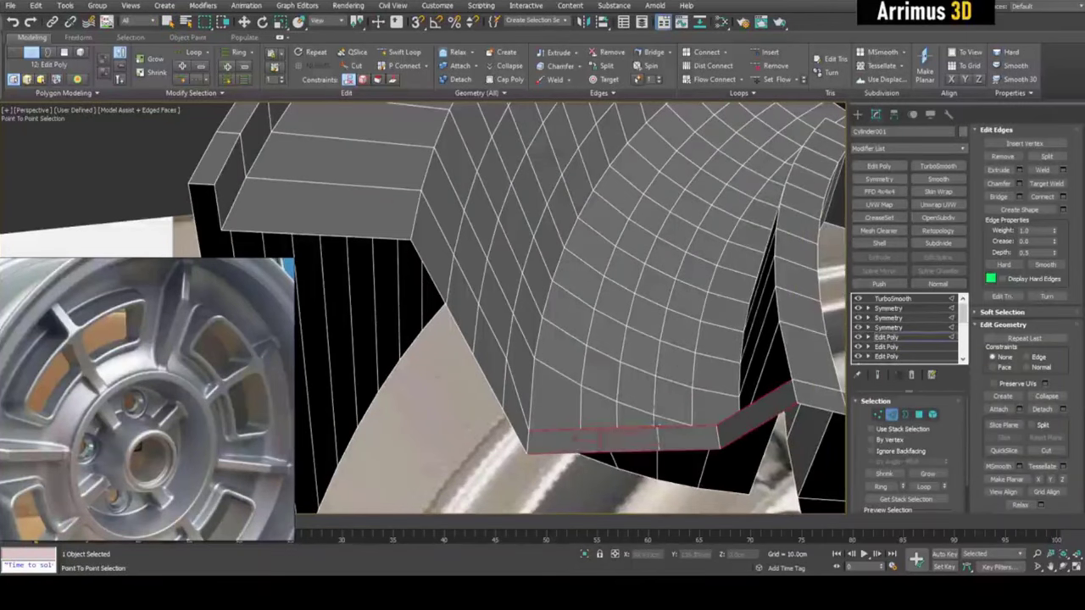
right_click(658, 426)
key("Delete")
Select the long edges of the divider's window-spanning section and connect them with an increased segment count and adjusted pinch.
middle_click_drag(724, 417, 608, 356, "alt")
scroll(628, 358, "down", 3)
key("F4")
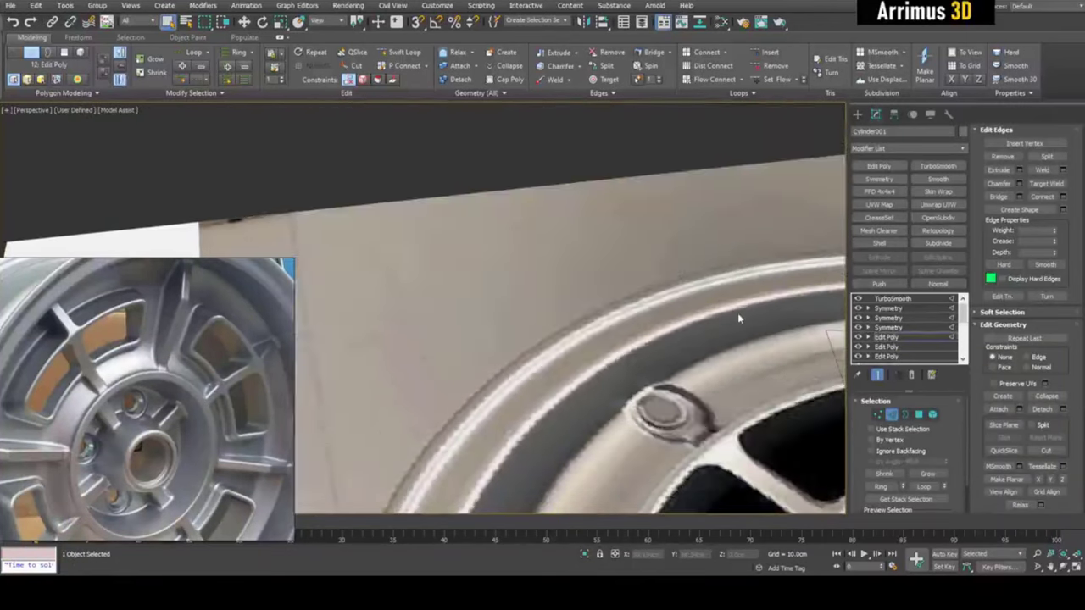
key("F4")
middle_click_drag(737, 313, 661, 288)
left_click_drag(624, 255, 639, 417)
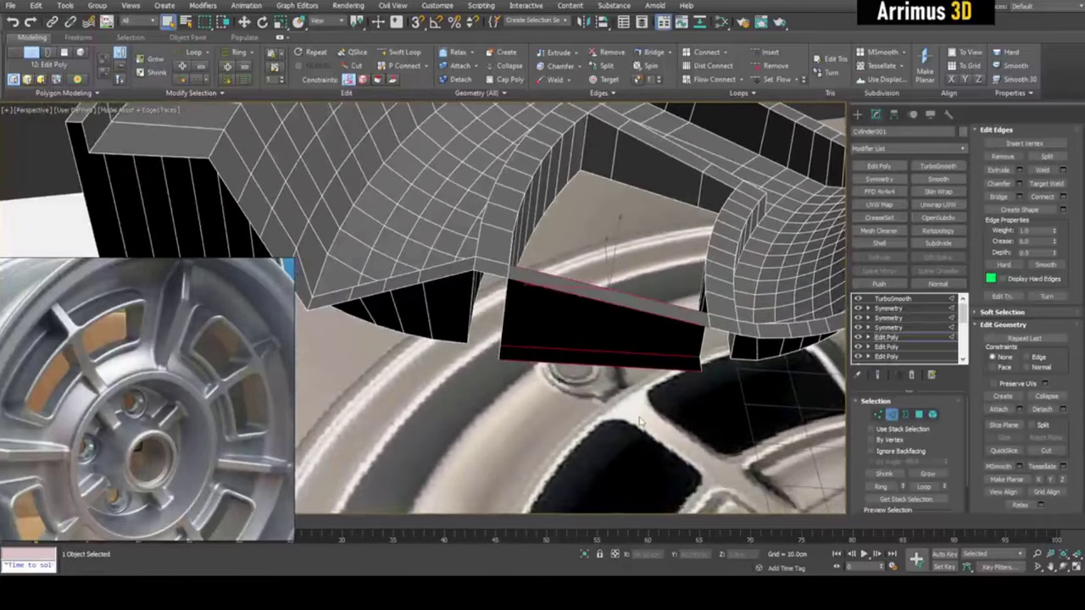
key("ctrl+shift+e")
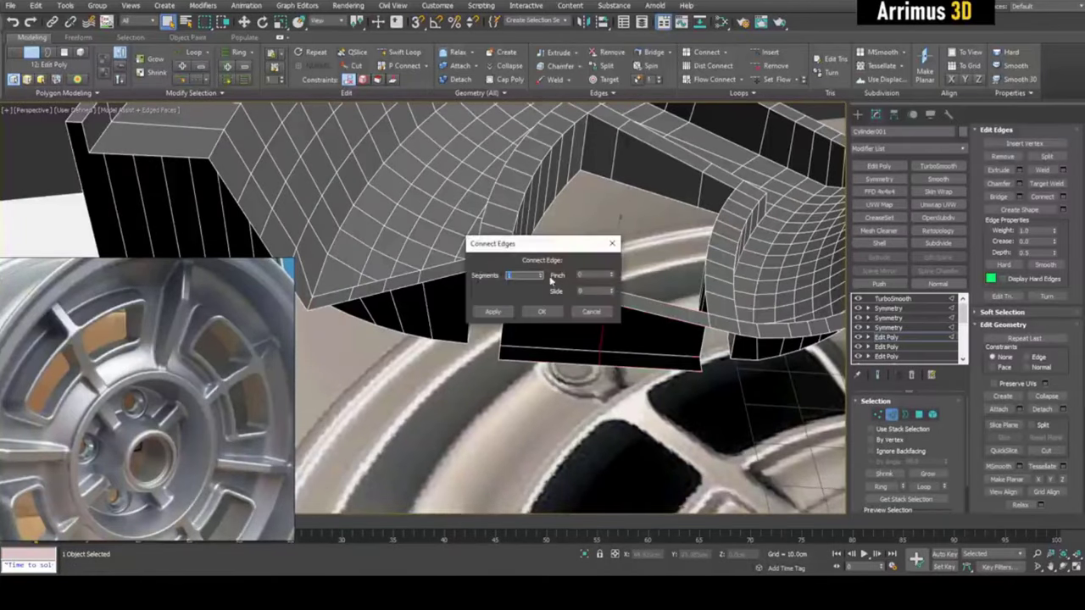
left_click(541, 274)
left_click_drag(612, 276, 610, 255)
left_click(541, 311)
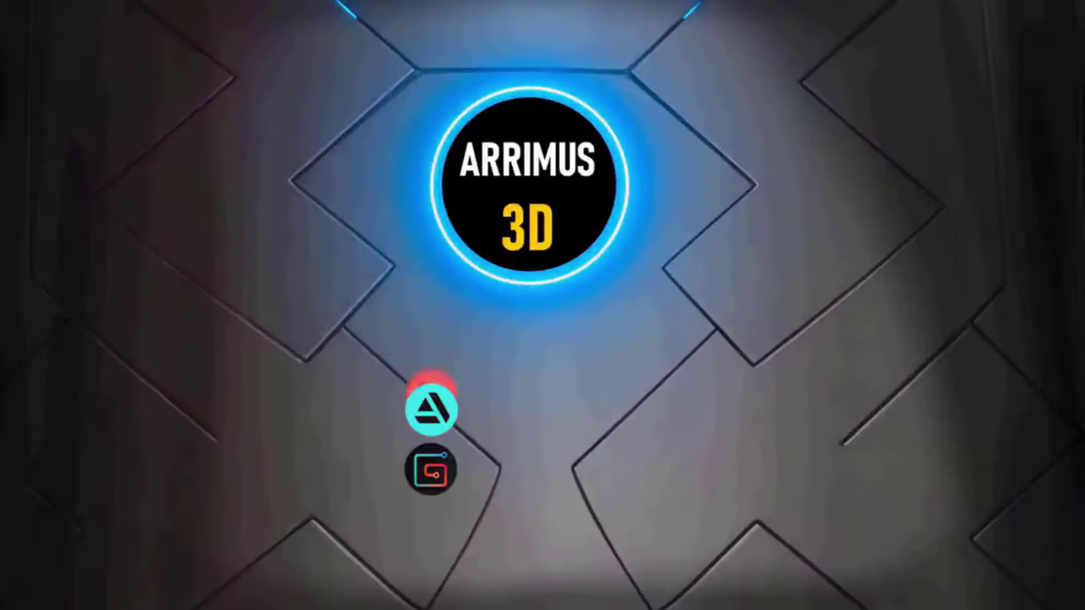